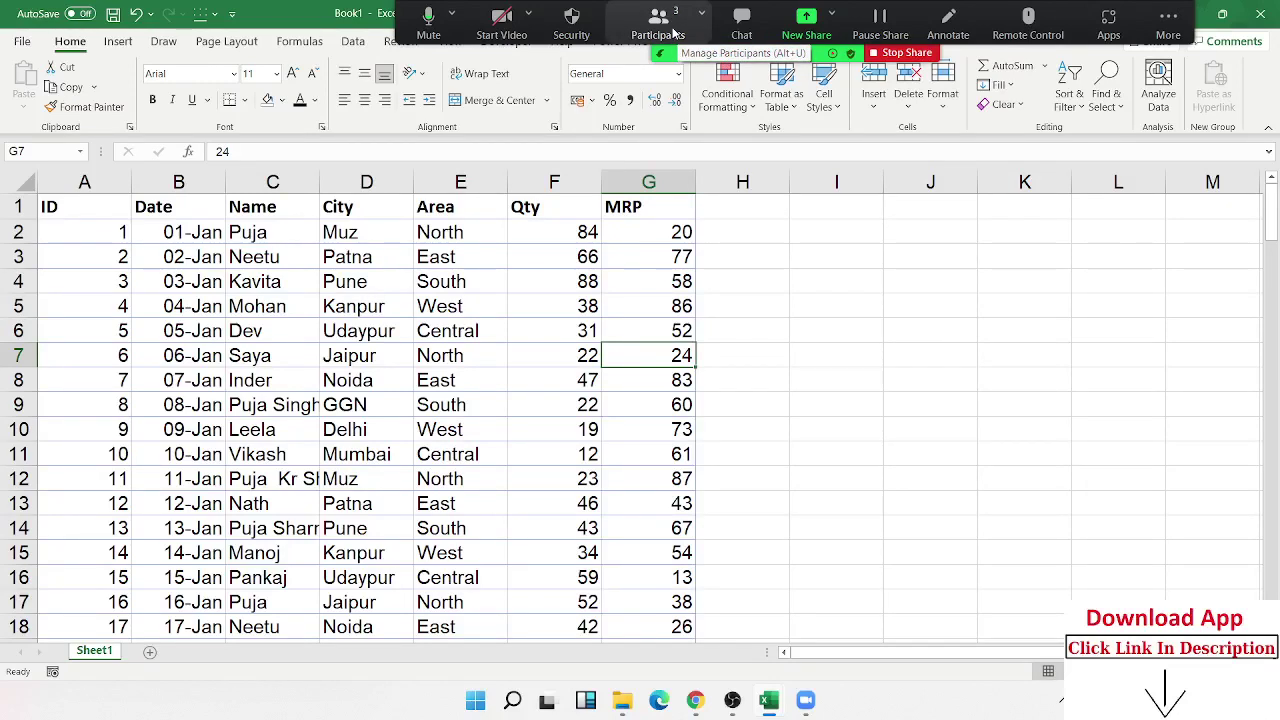
# Open Excel's Conditional Formatting menu and close it without choosing anything
pyautogui.click(727, 85)
pyautogui.moveTo(748, 147)
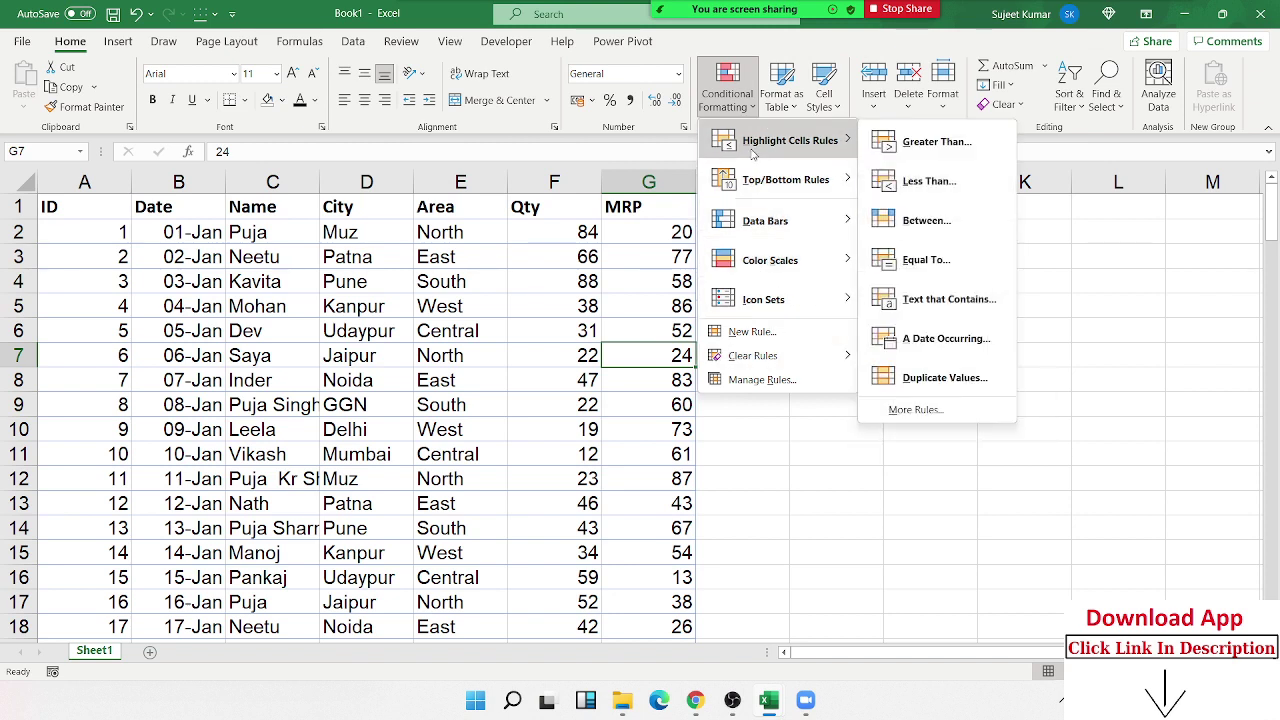
pyautogui.press('Escape')
pyautogui.press('Escape')
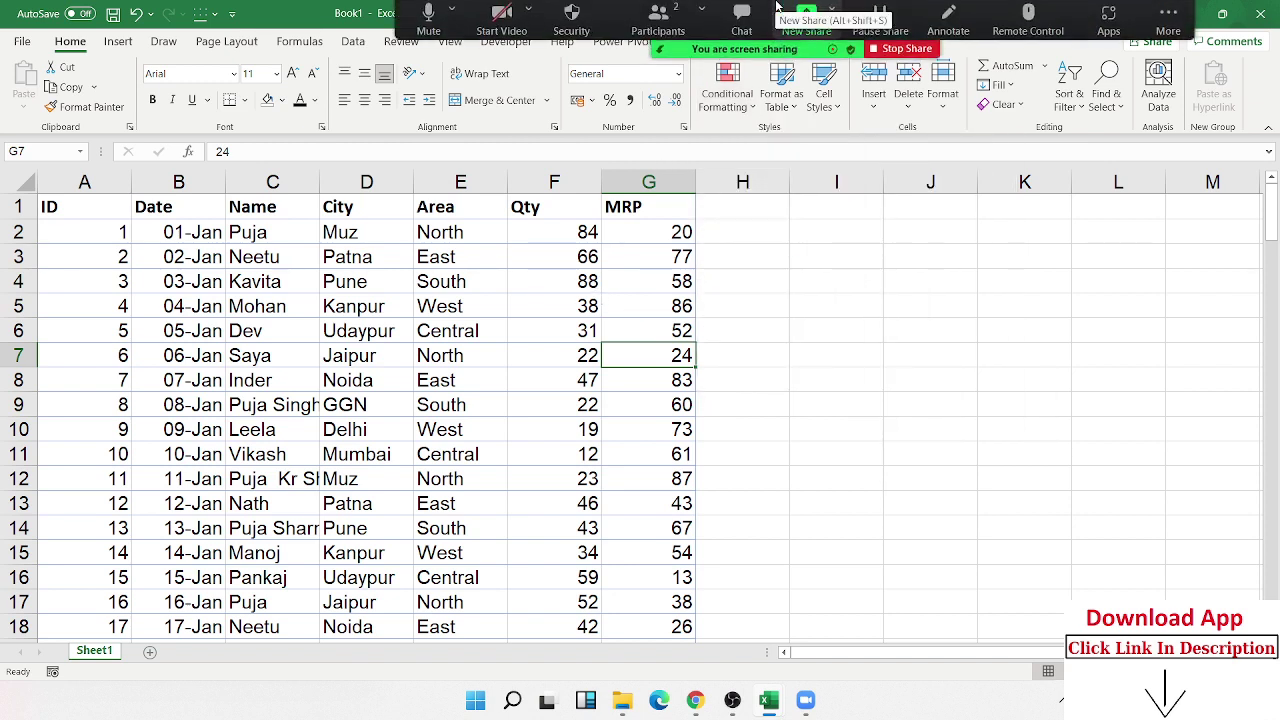
# Mute the microphone, admit the waiting participant, and check the participants list
pyautogui.click(440, 18)
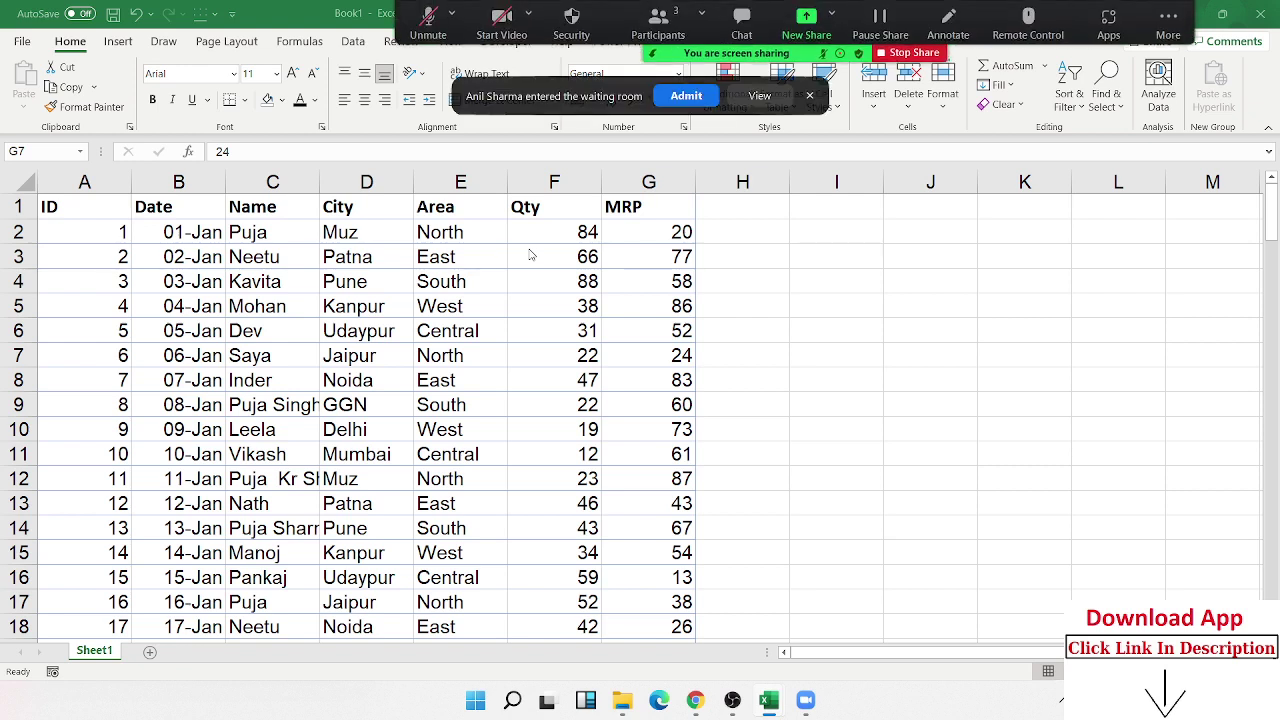
pyautogui.click(679, 99)
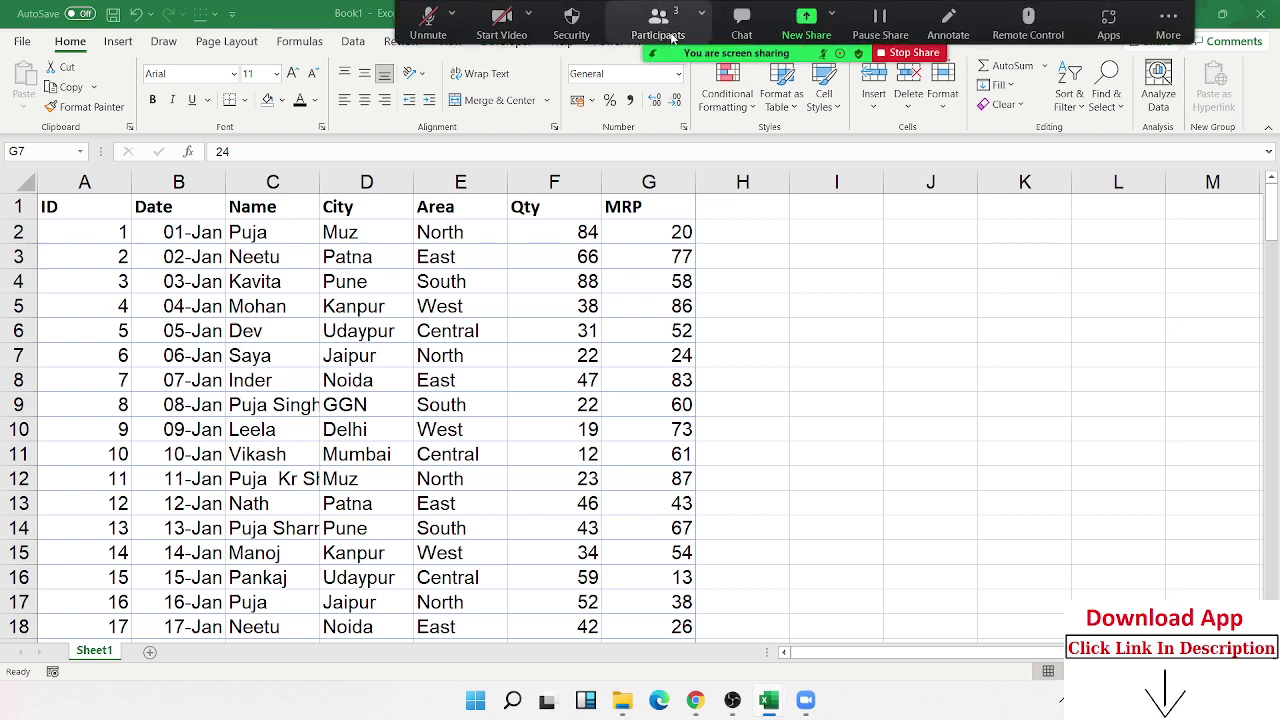
pyautogui.click(672, 36)
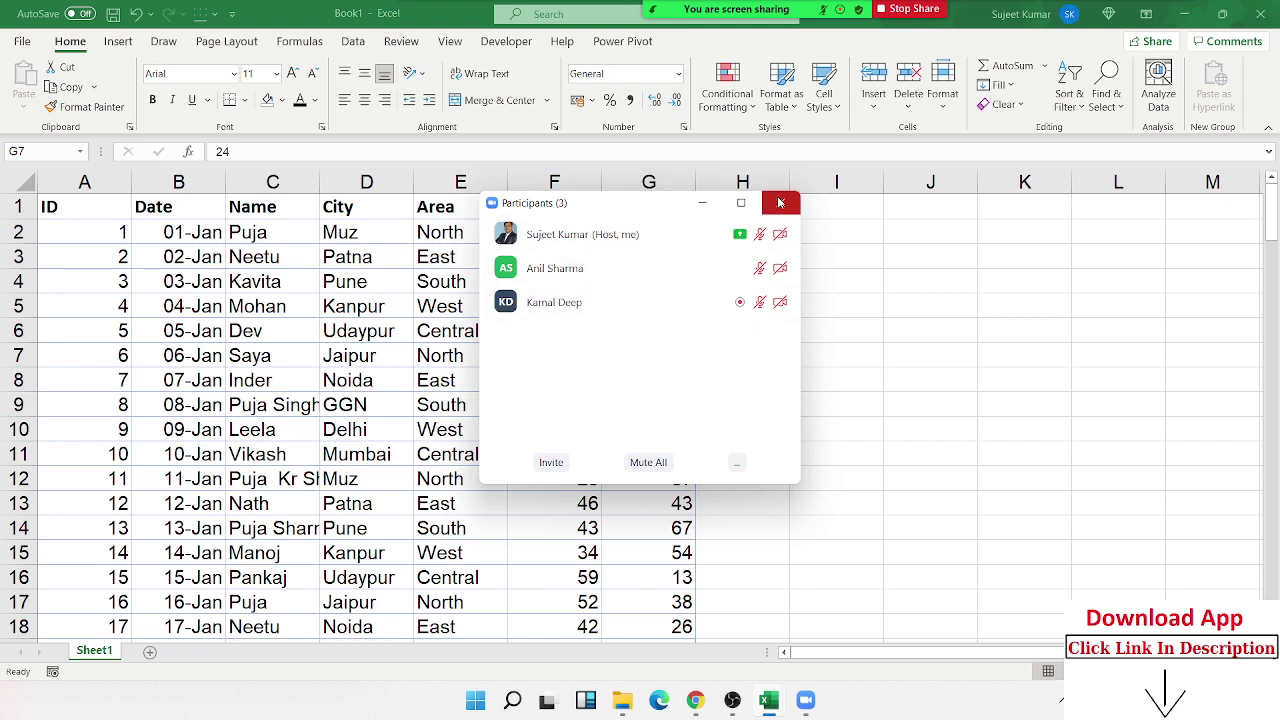
pyautogui.click(780, 203)
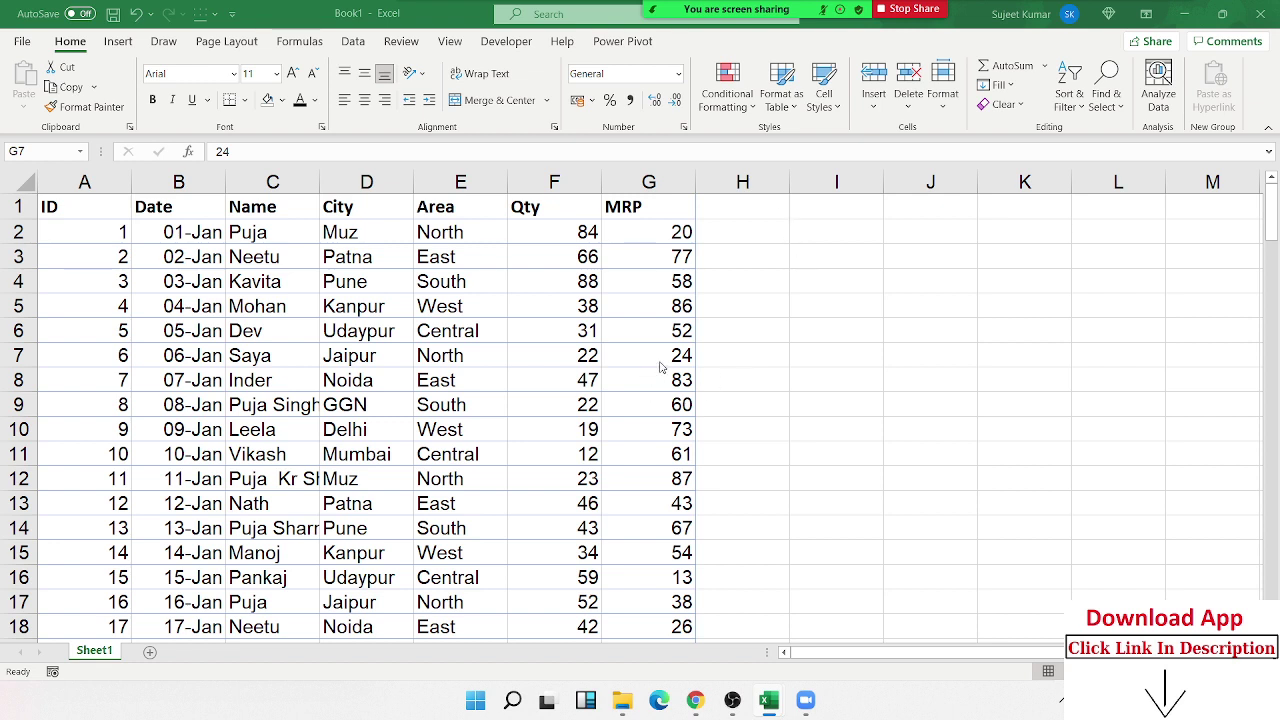
pyautogui.moveTo(720, 10)
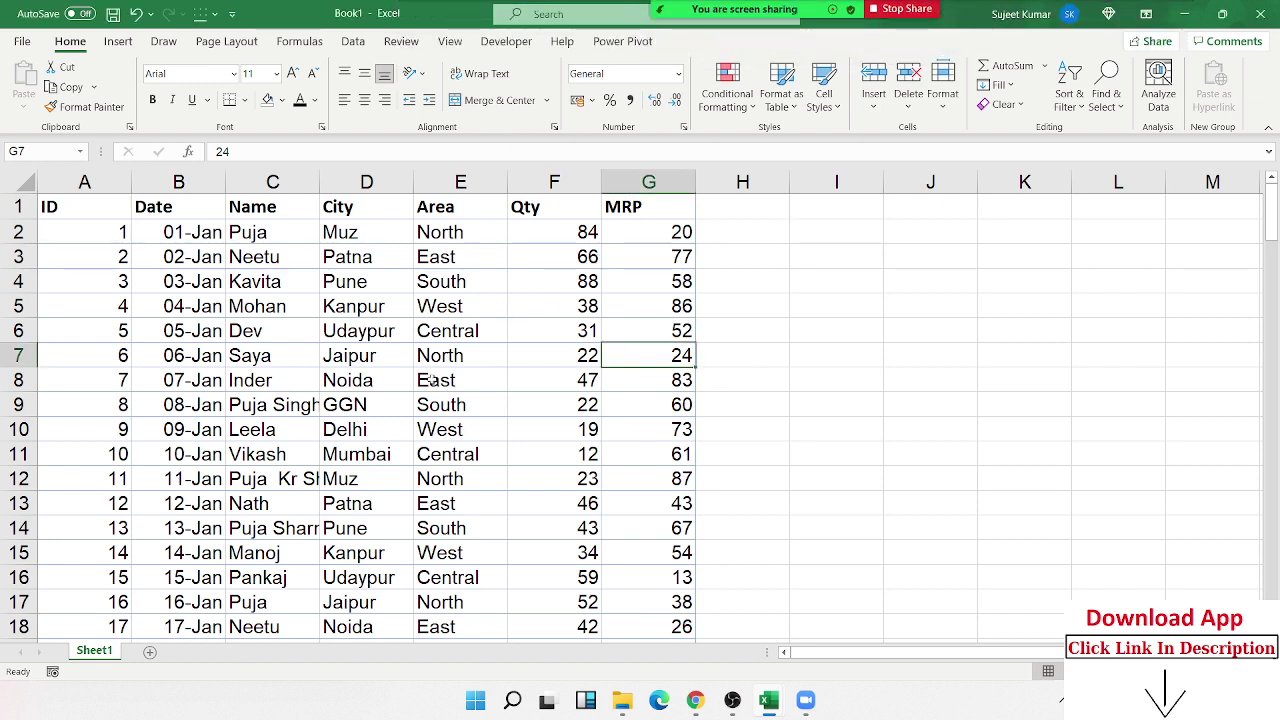
pyautogui.click(466, 375)
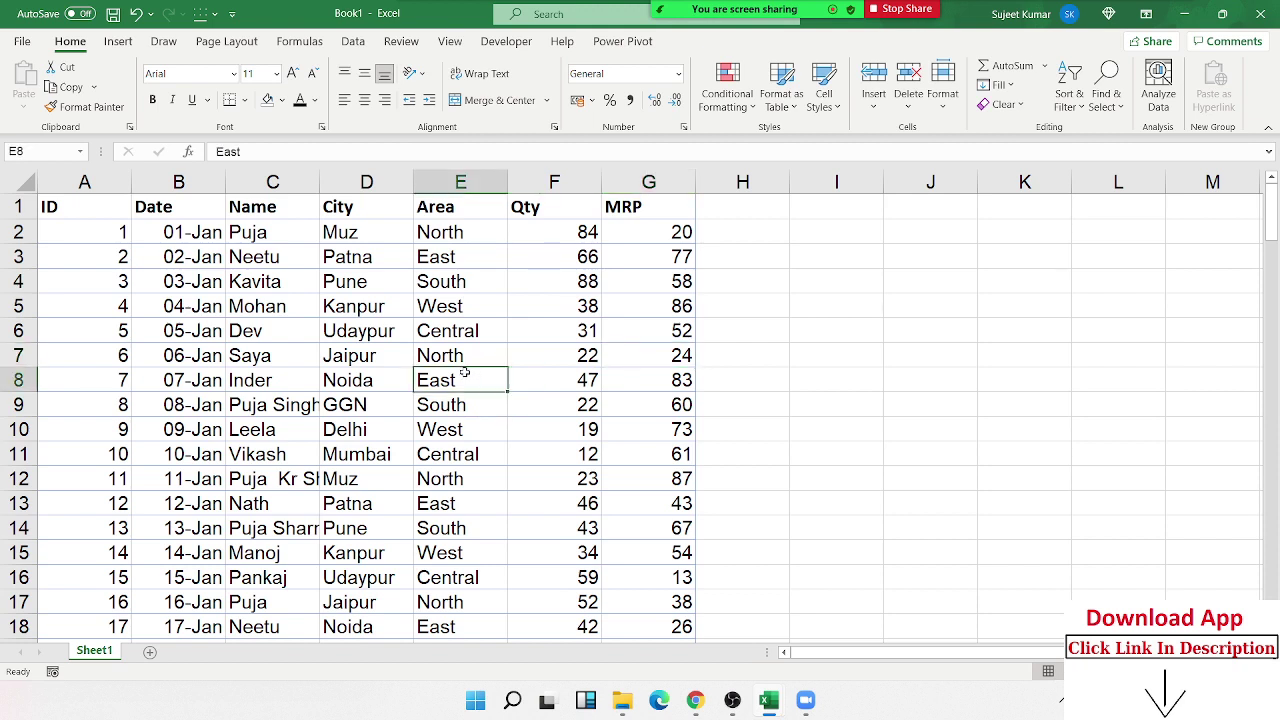
pyautogui.click(562, 388)
pyautogui.click(282, 100)
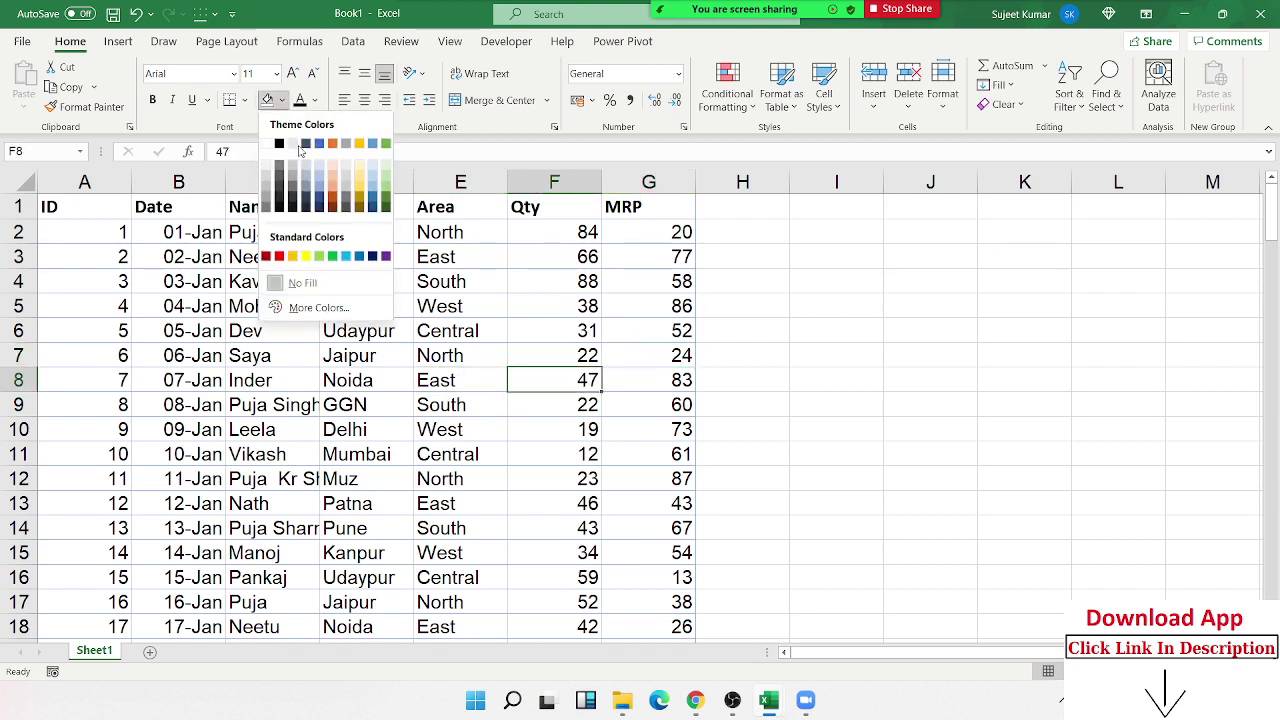
pyautogui.click(306, 256)
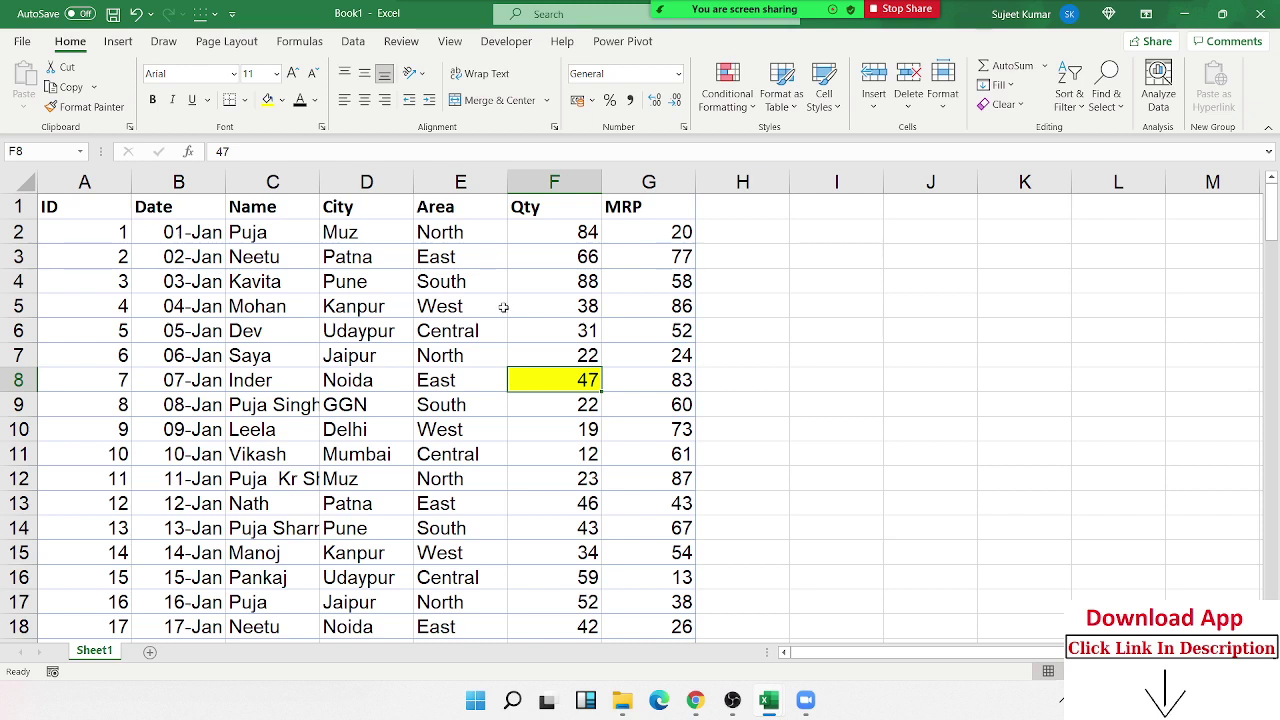
pyautogui.hotkey('ctrl', 'z')
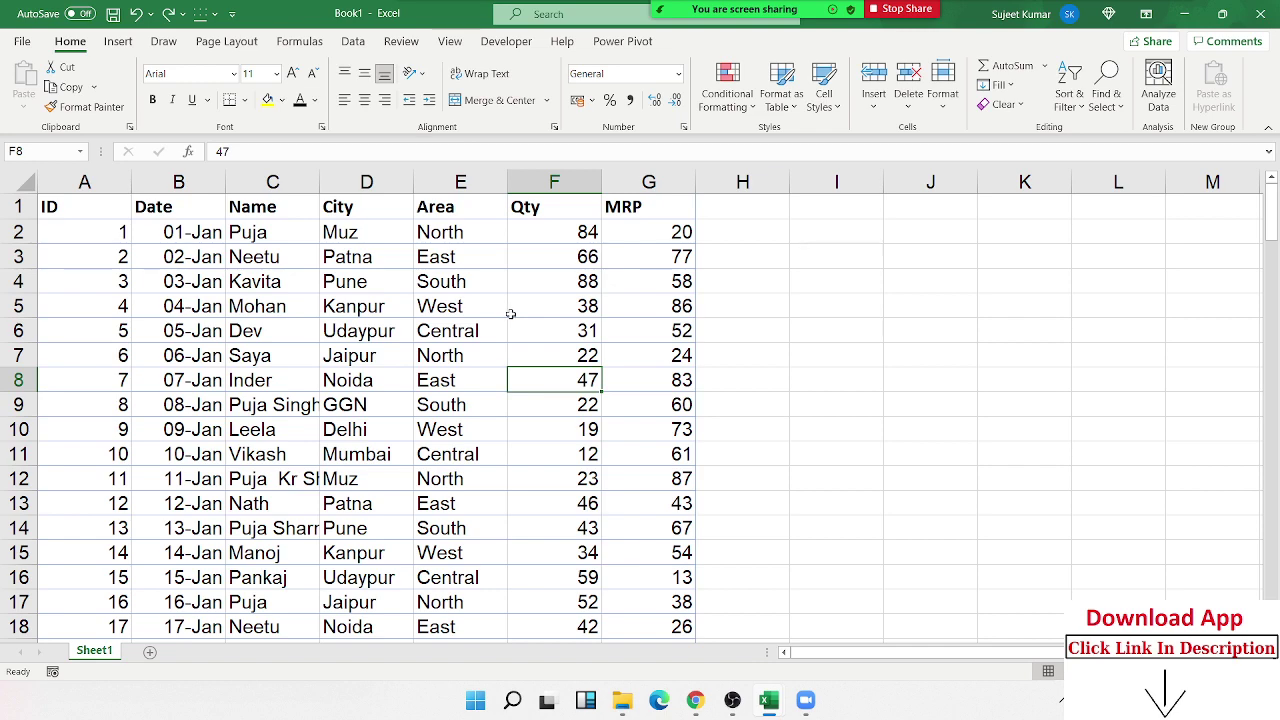
# Scroll through the sales table and check Qty cells F2, F4 and F8
pyautogui.scroll(-7, 523, 379)
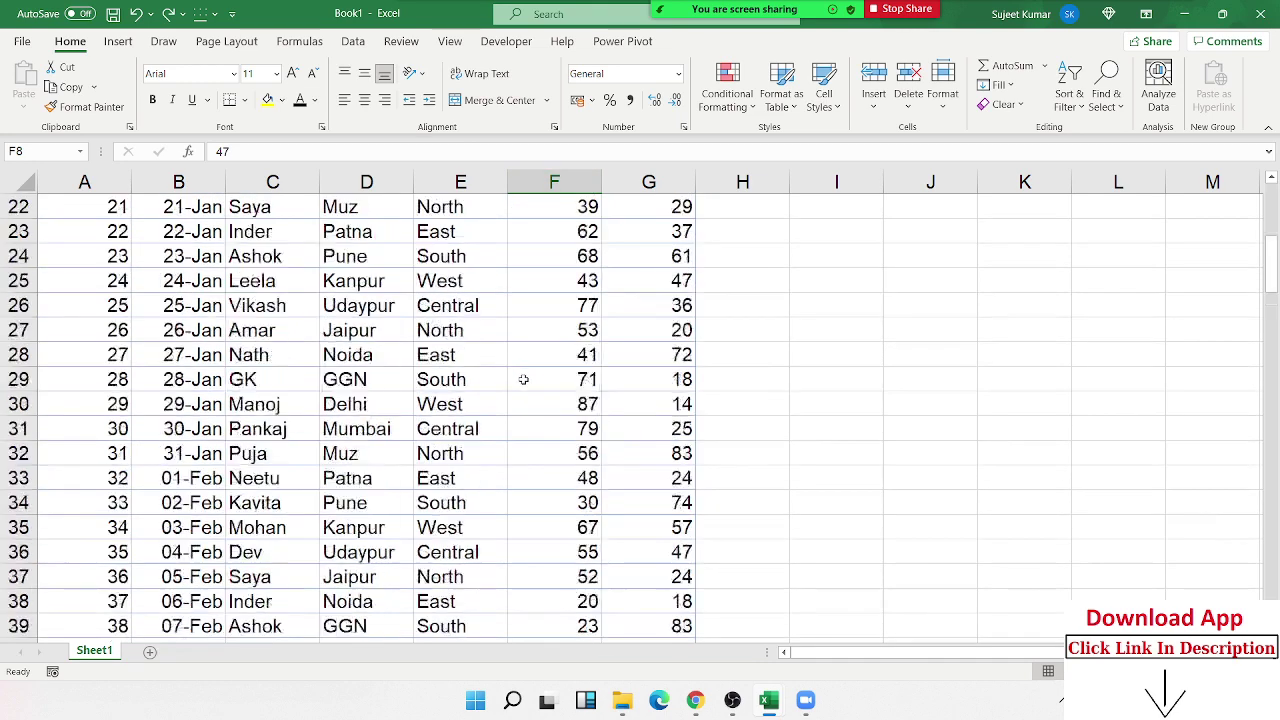
pyautogui.scroll(-5, 523, 379)
pyautogui.scroll(-4, 523, 379)
pyautogui.scroll(-4, 523, 379)
pyautogui.scroll(4, 505, 361)
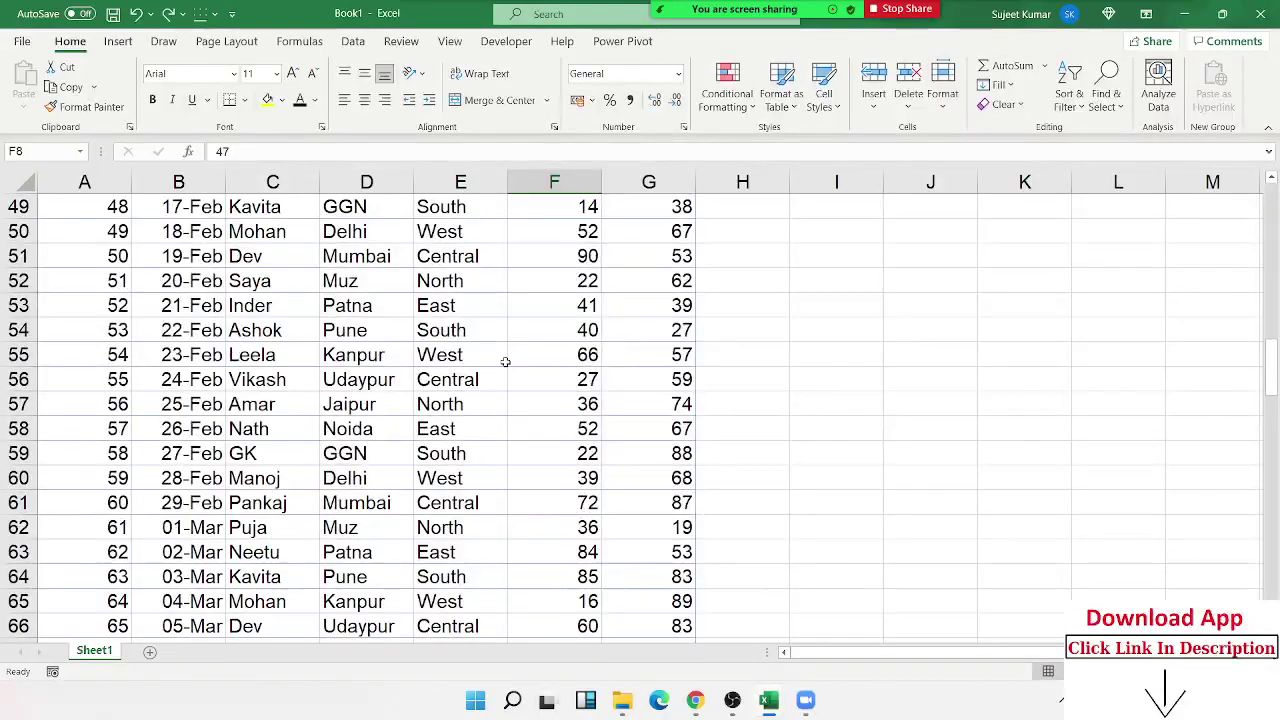
pyautogui.scroll(7, 505, 361)
pyautogui.scroll(7, 497, 354)
pyautogui.scroll(2, 495, 352)
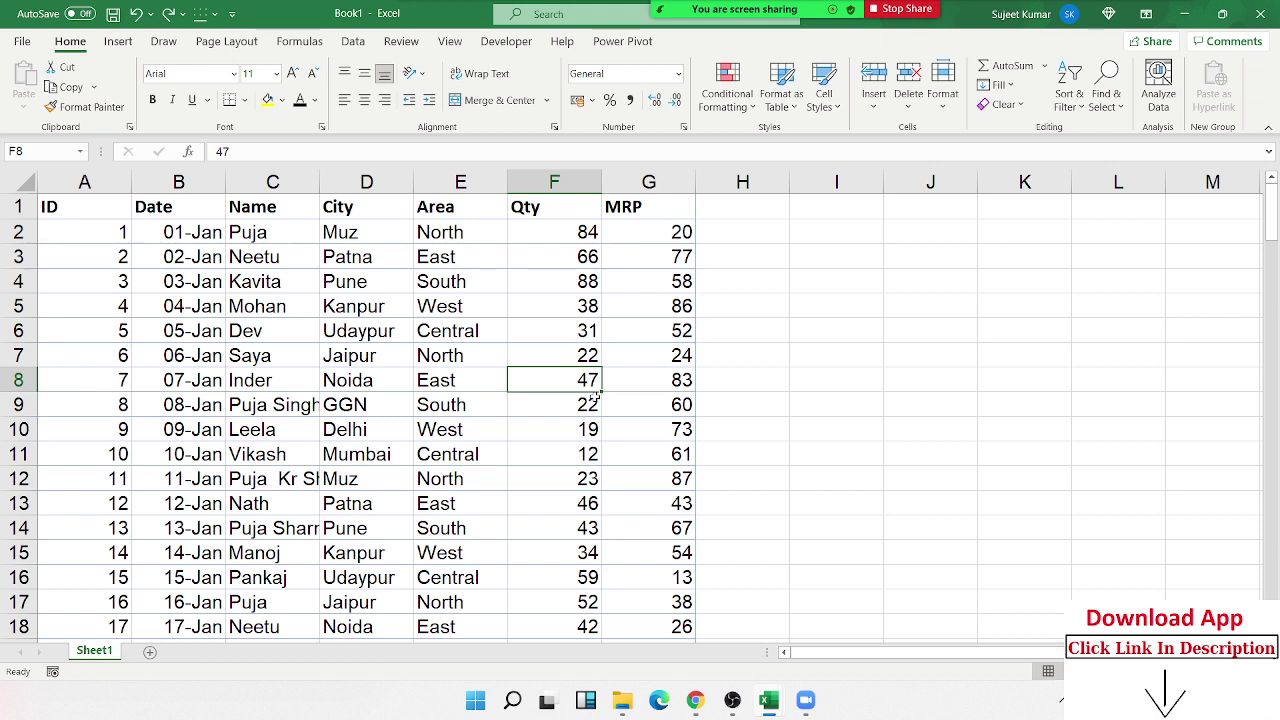
pyautogui.click(535, 238)
pyautogui.click(550, 281)
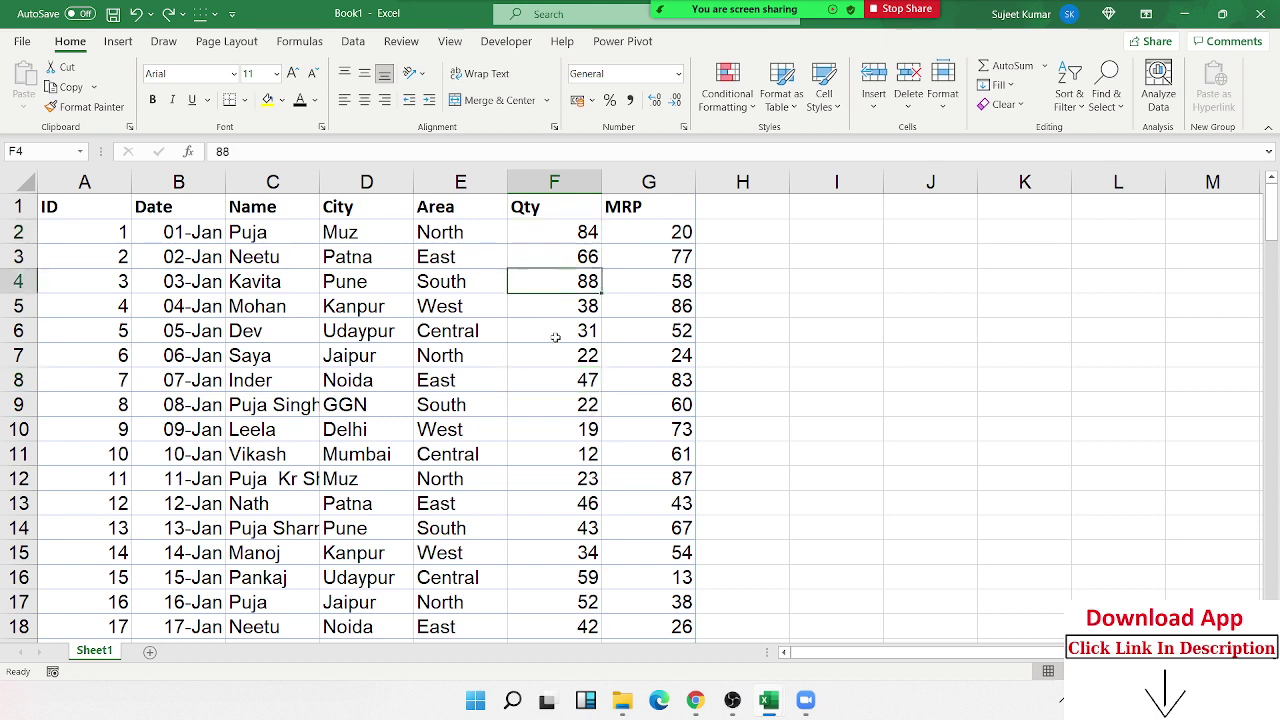
pyautogui.click(565, 382)
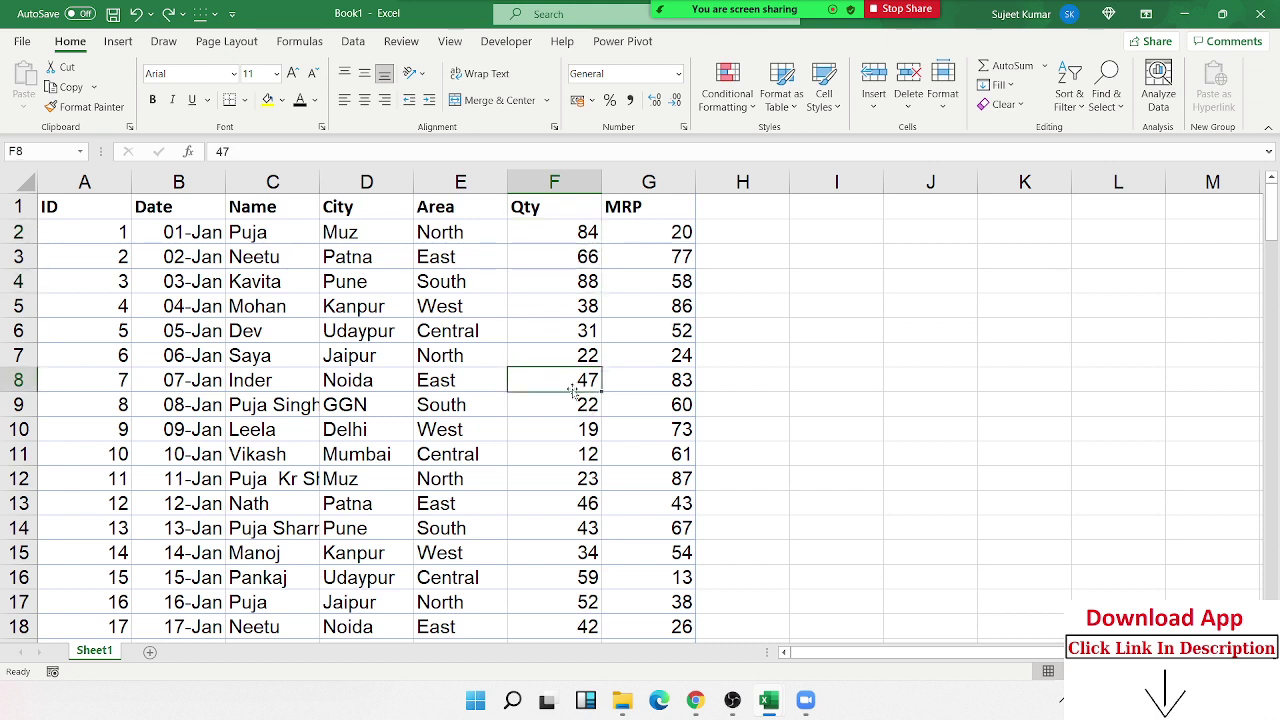
# Apply a Greater Than 50 rule to column F with Light Red Fill with Dark Red Text
pyautogui.click(556, 185)
pyautogui.click(737, 100)
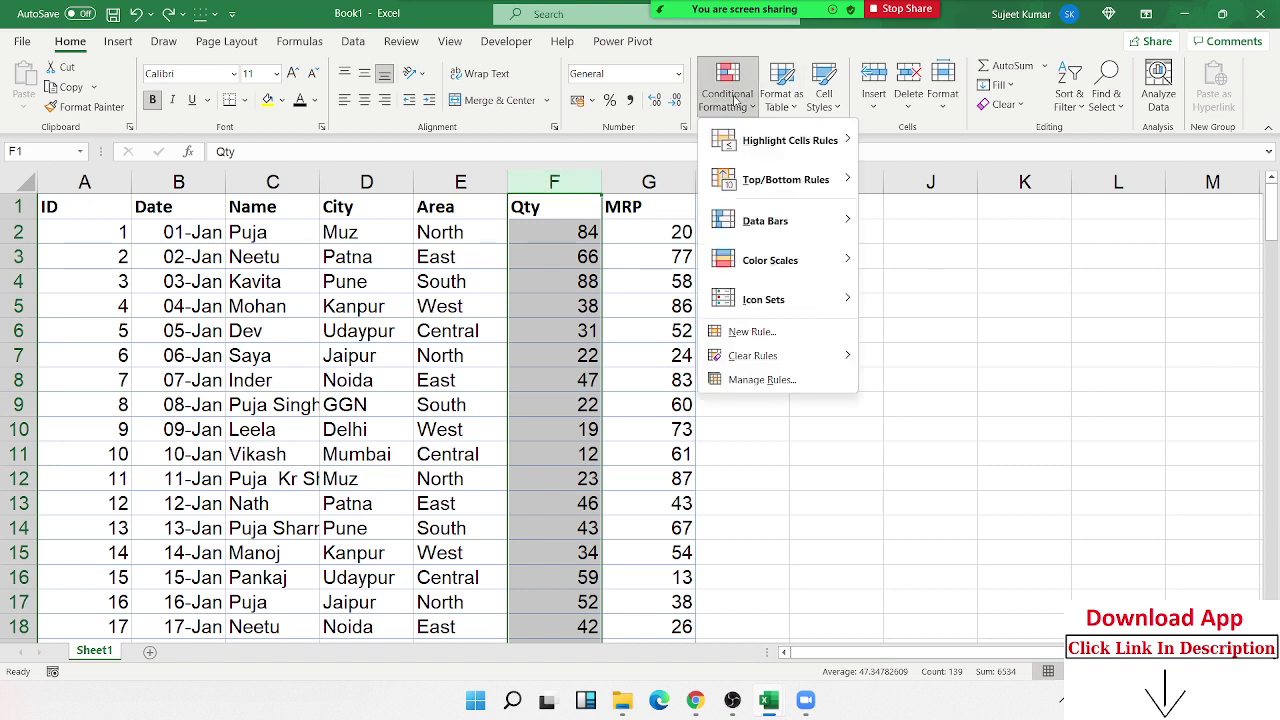
pyautogui.moveTo(790, 140)
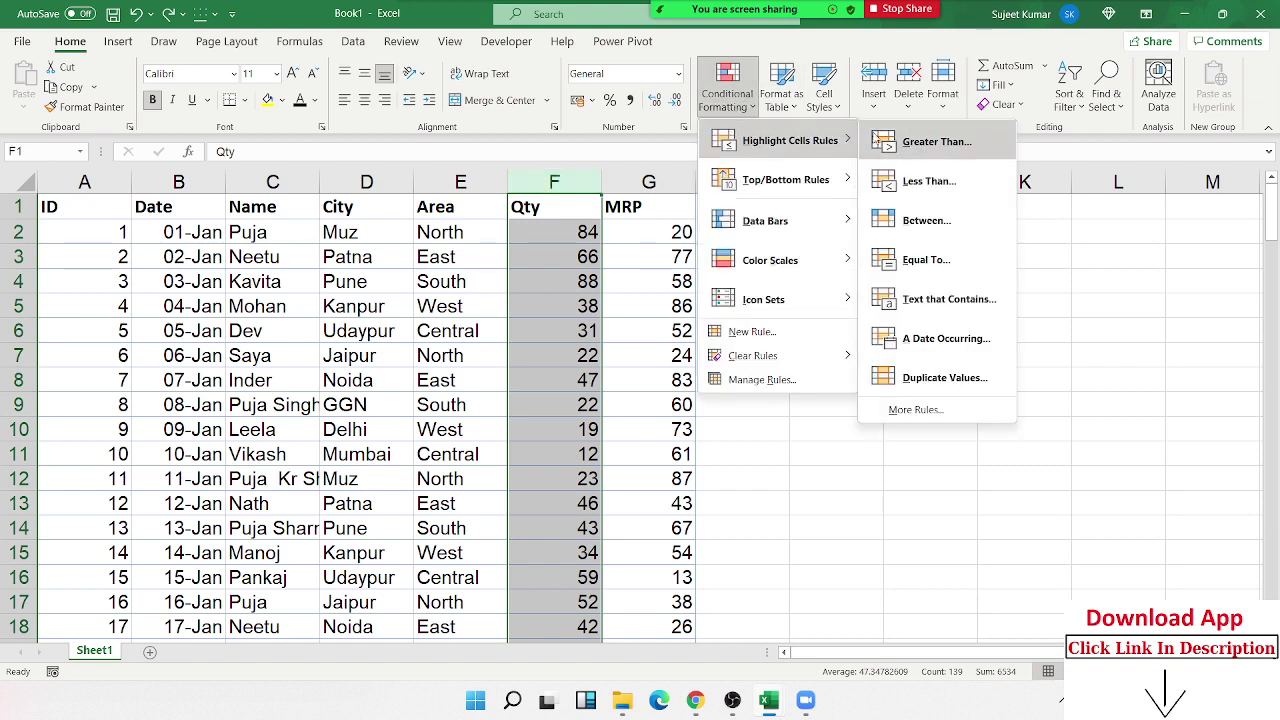
pyautogui.click(897, 141)
pyautogui.write('50')
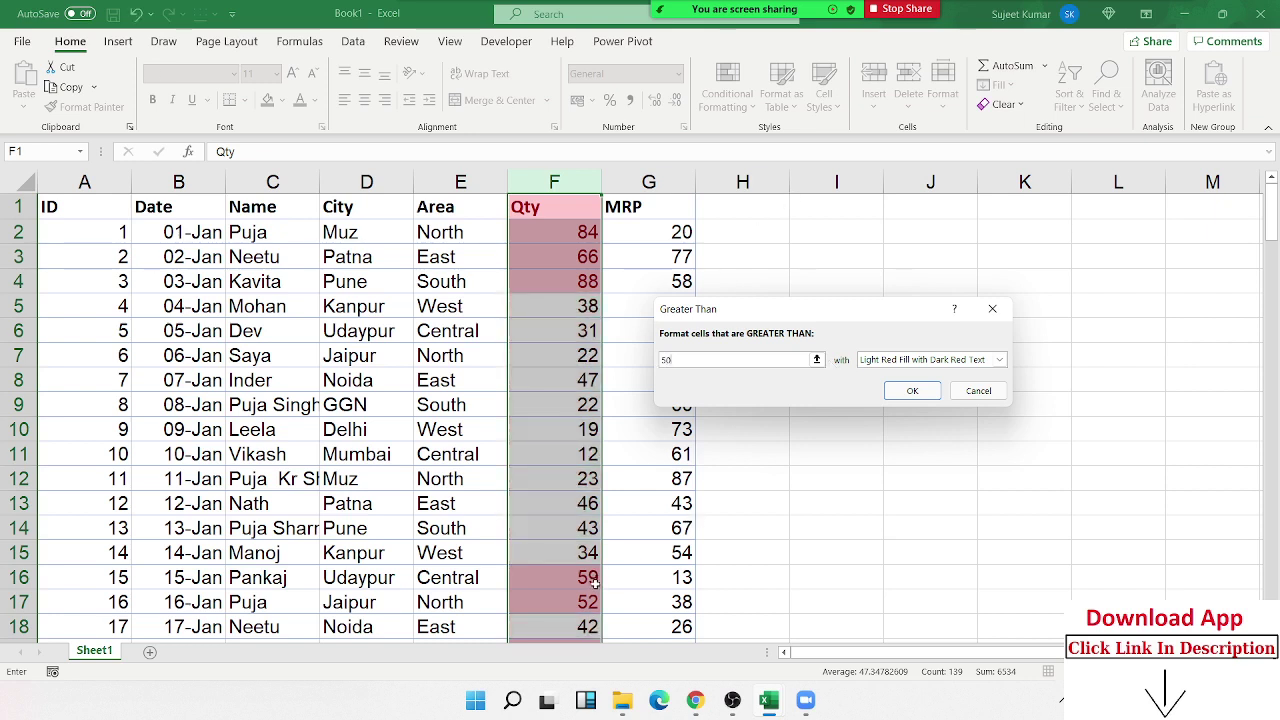
pyautogui.click(910, 391)
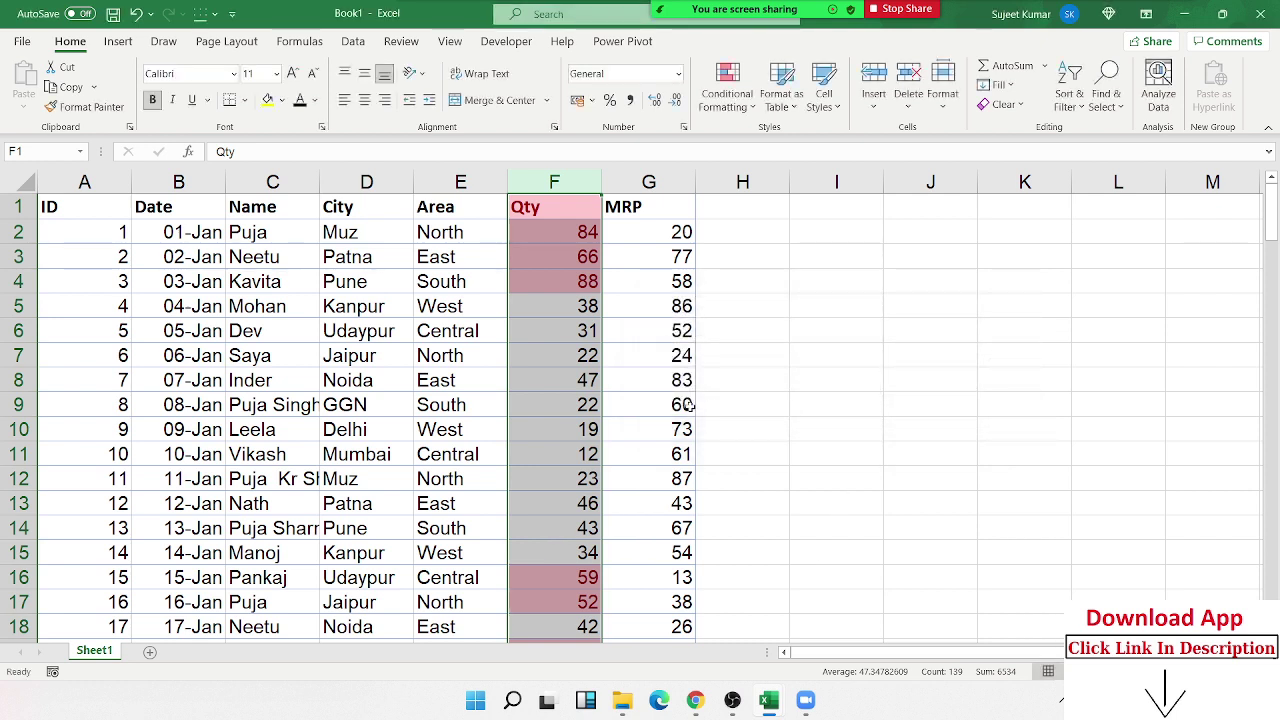
# Change the quantity in F8 to 74, then to 14
pyautogui.click(585, 384)
pyautogui.write('74')
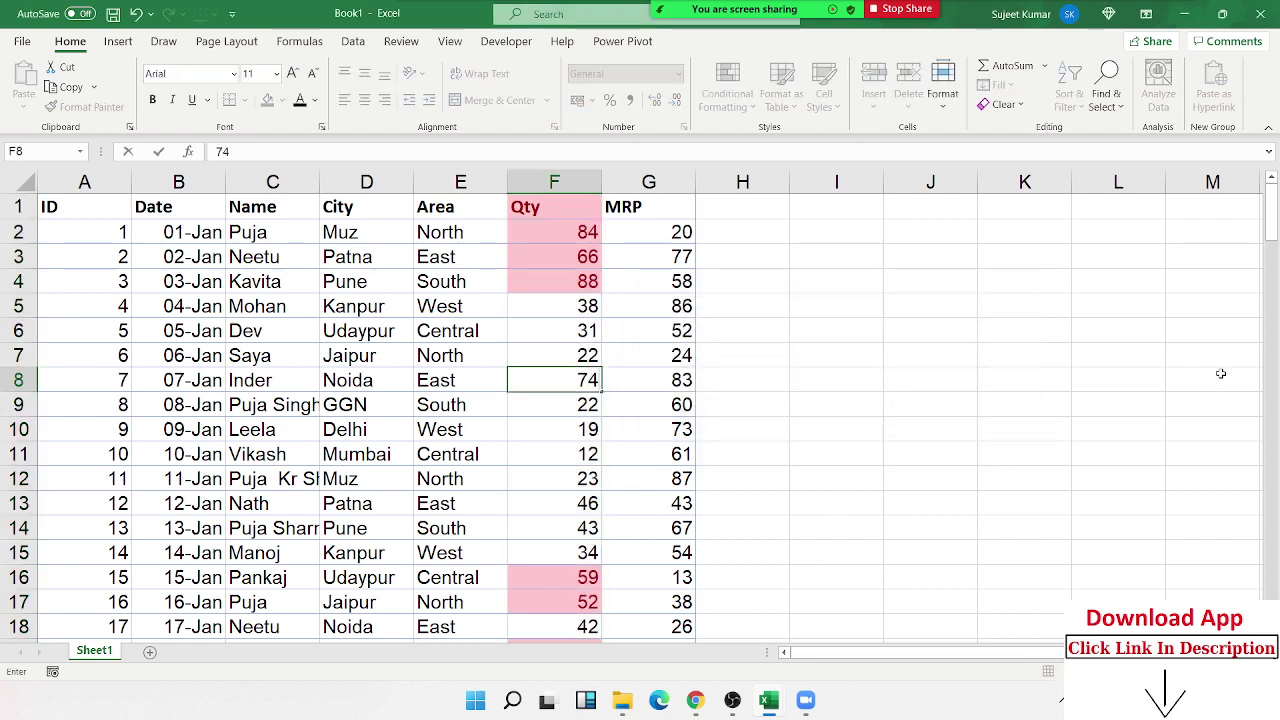
pyautogui.press('Return')
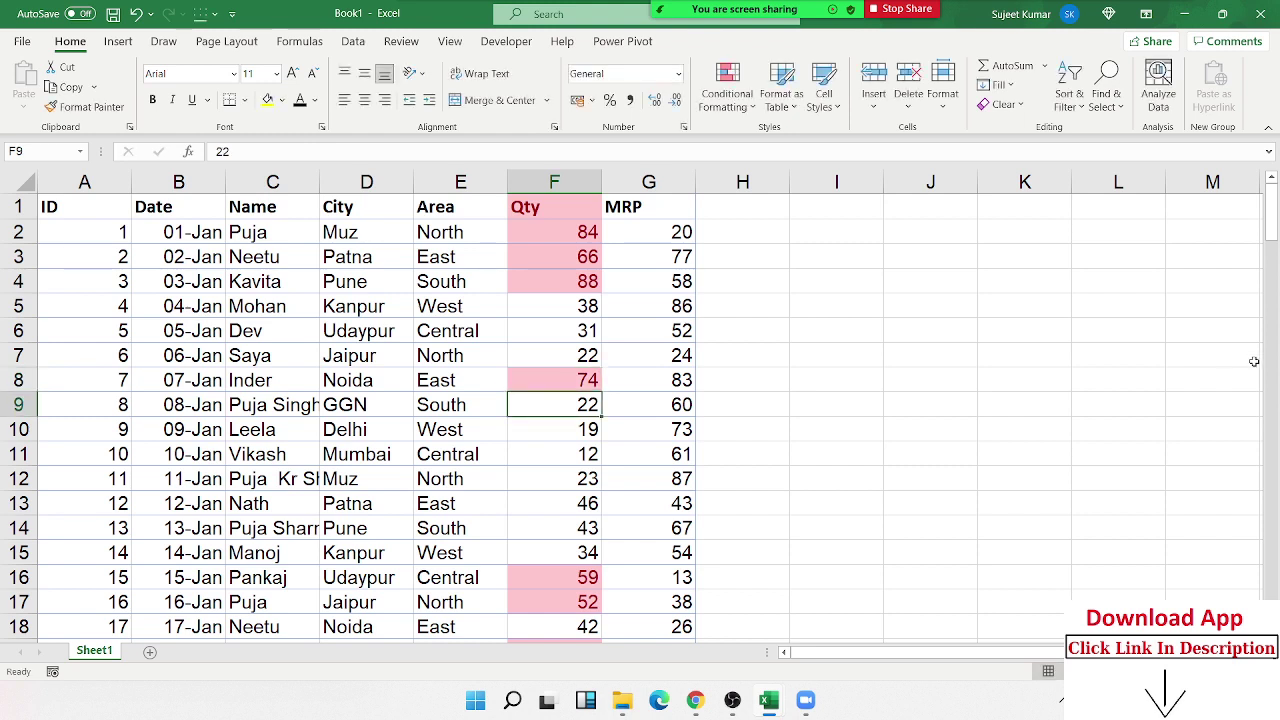
pyautogui.press('Up')
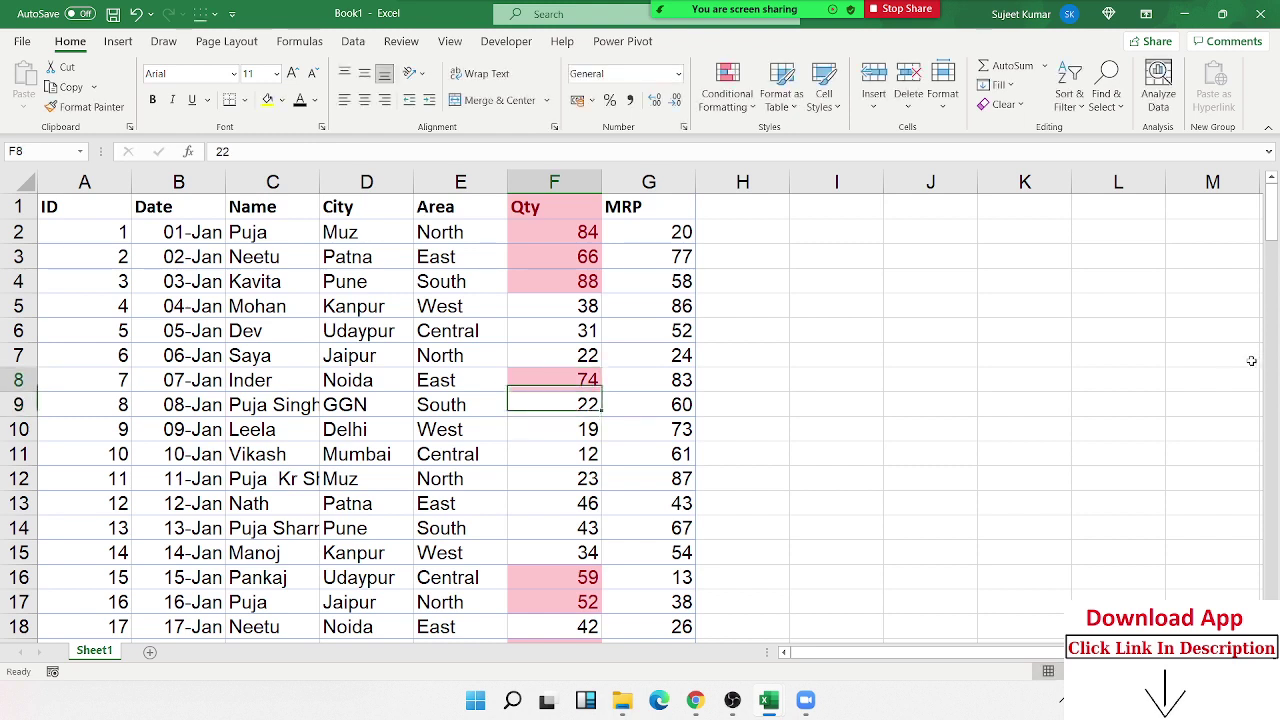
pyautogui.write('14')
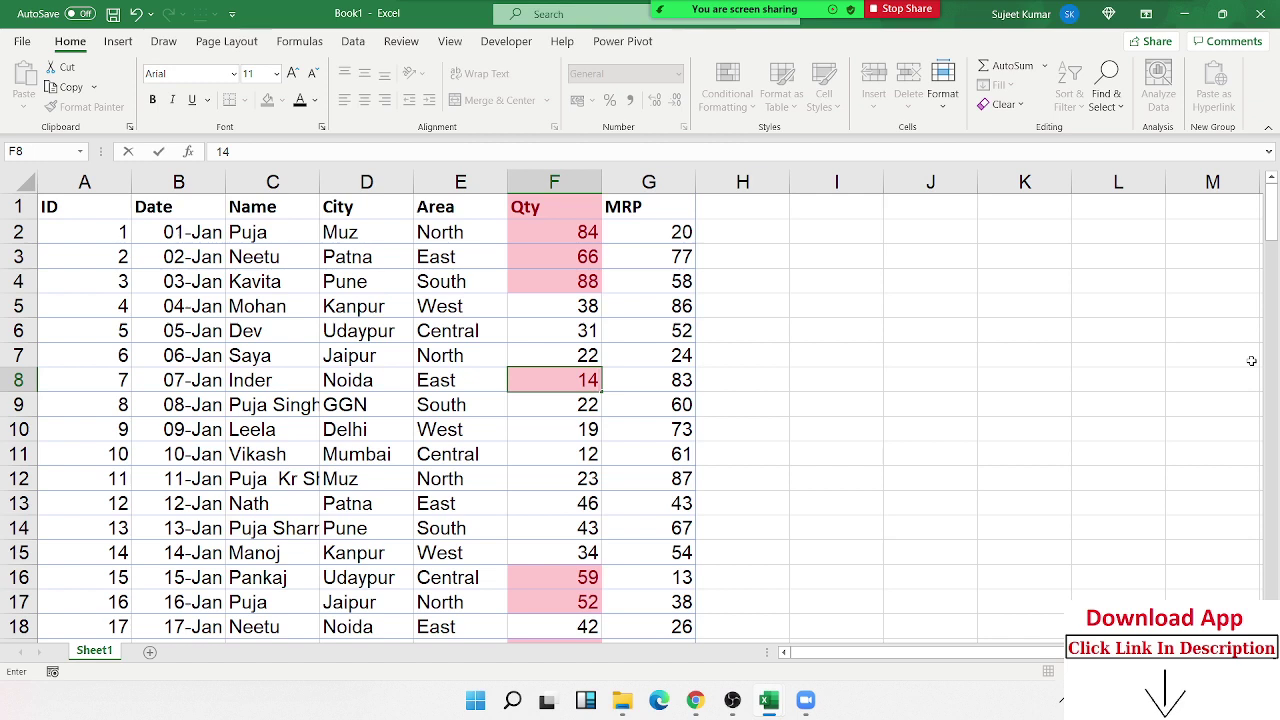
pyautogui.press('Return')
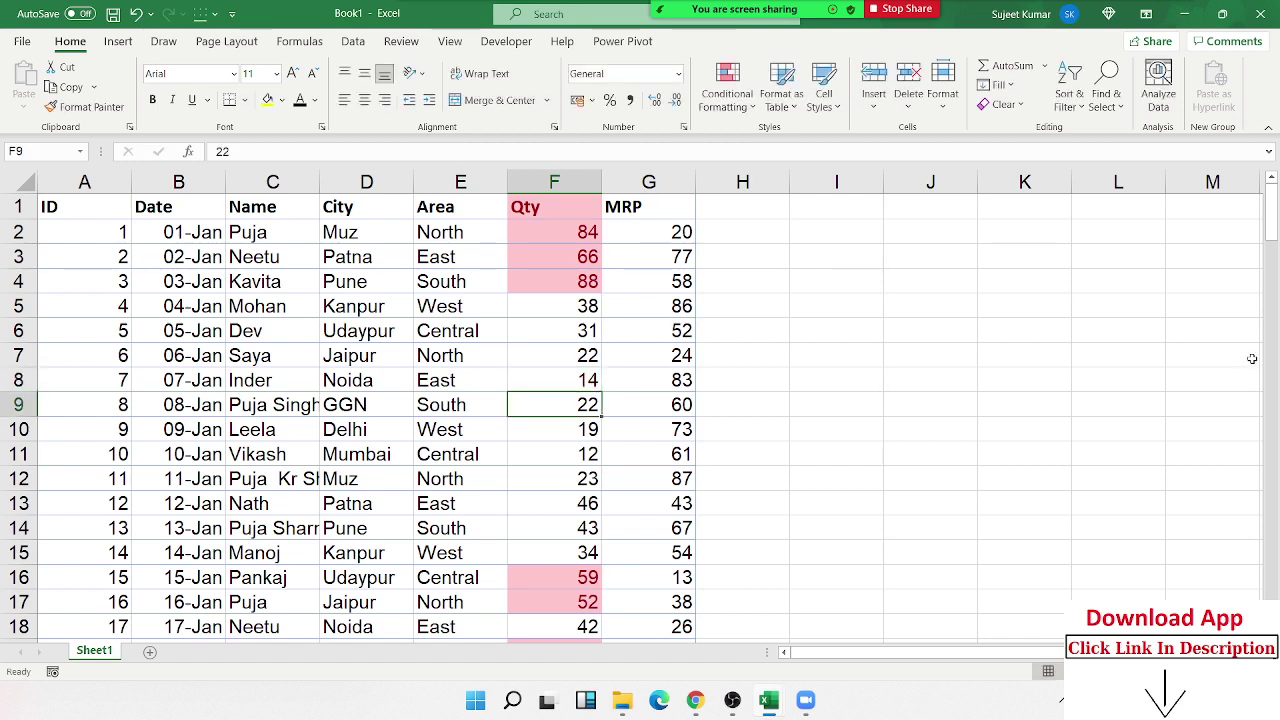
# Clear all conditional formatting from the sheet, then reopen the Highlight Cells Rules choices
pyautogui.click(556, 182)
pyautogui.click(727, 95)
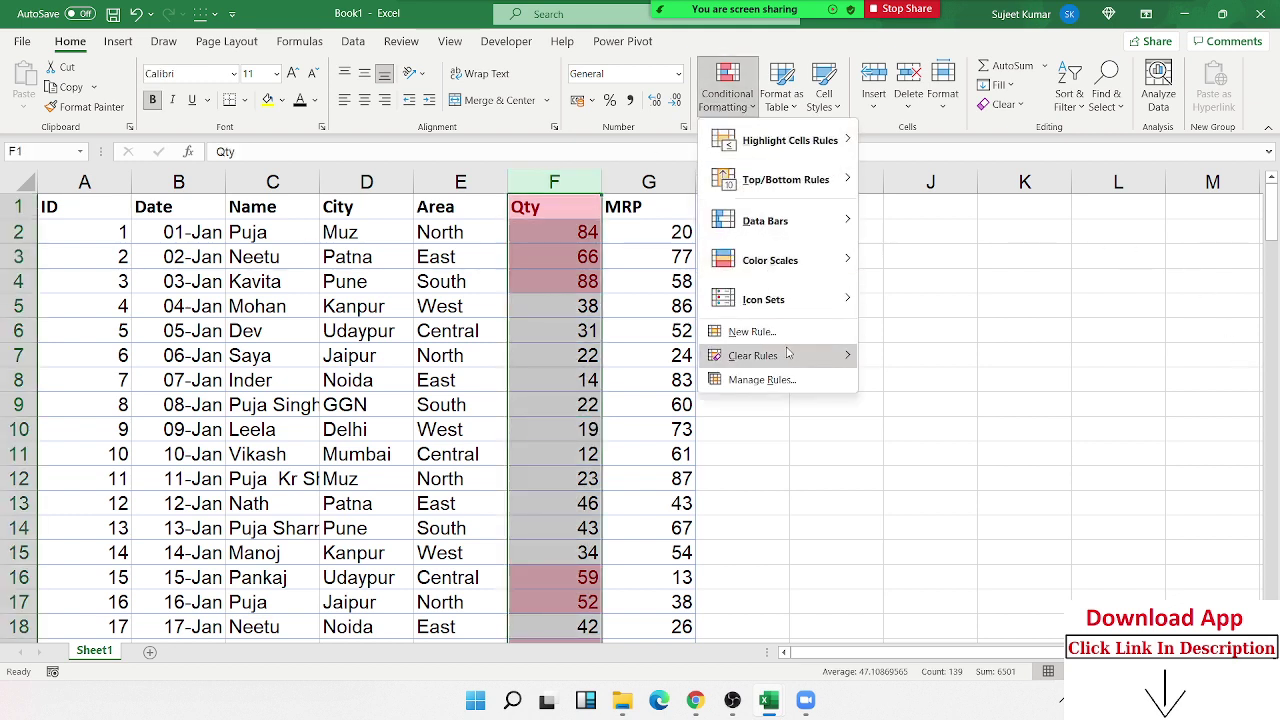
pyautogui.moveTo(845, 368)
pyautogui.click(888, 380)
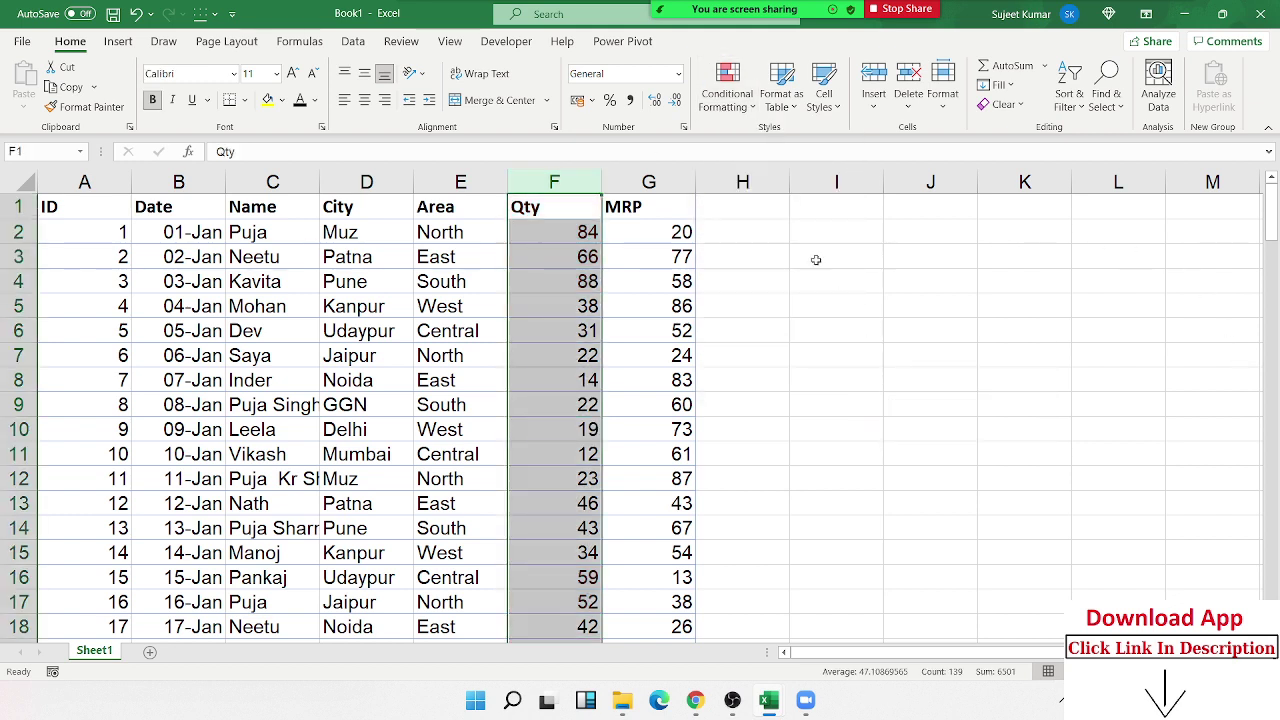
pyautogui.click(734, 112)
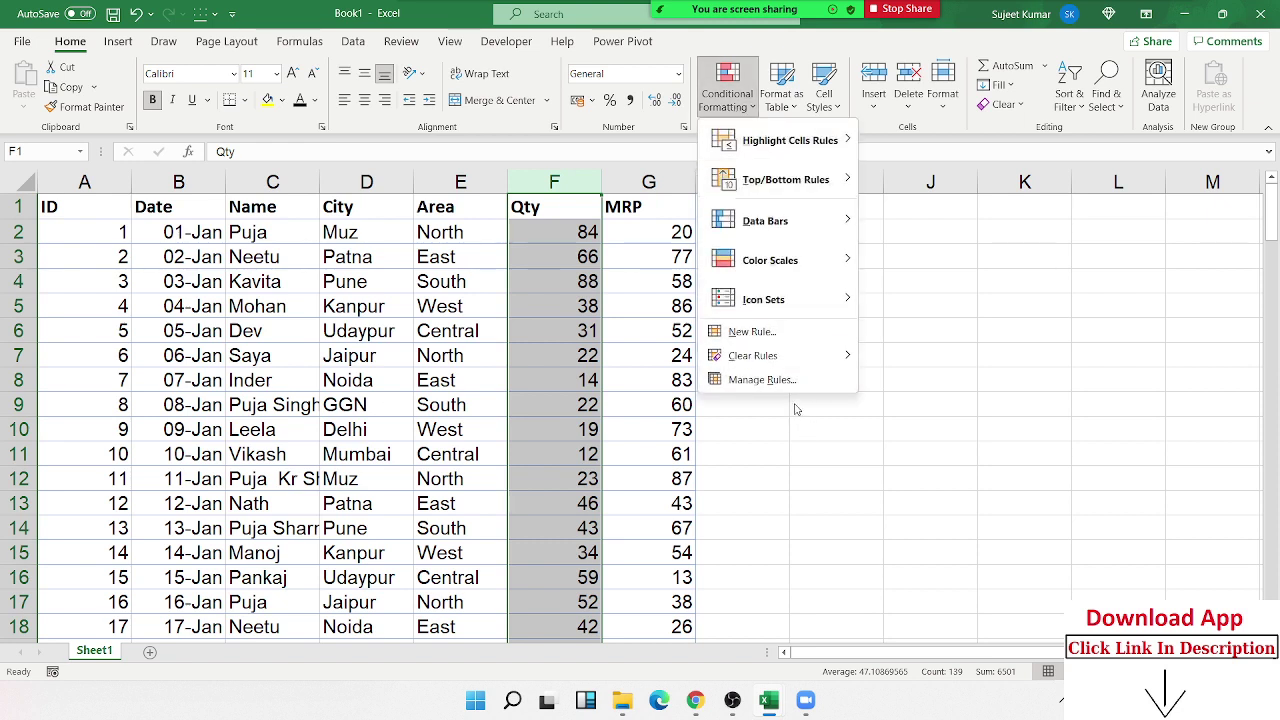
pyautogui.moveTo(731, 144)
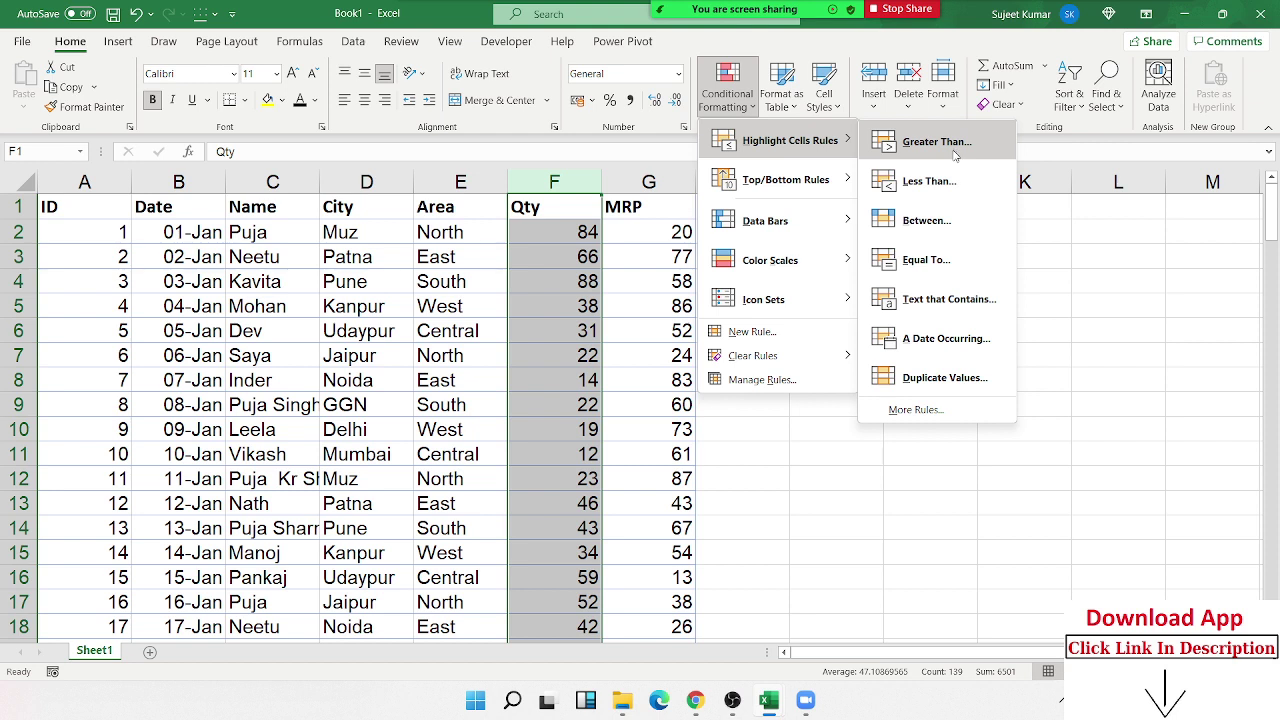
# Start a Greater Than 60 rule on Qty and preview the preset highlight formats
pyautogui.click(955, 155)
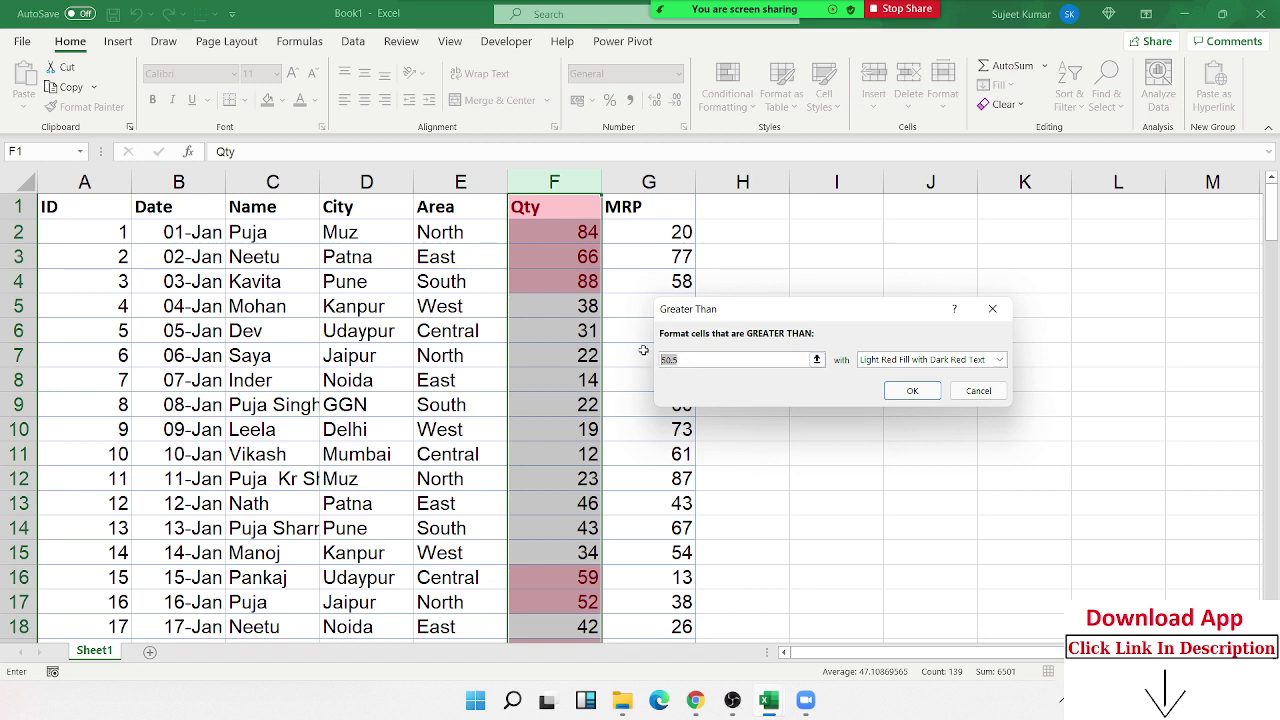
pyautogui.write('60')
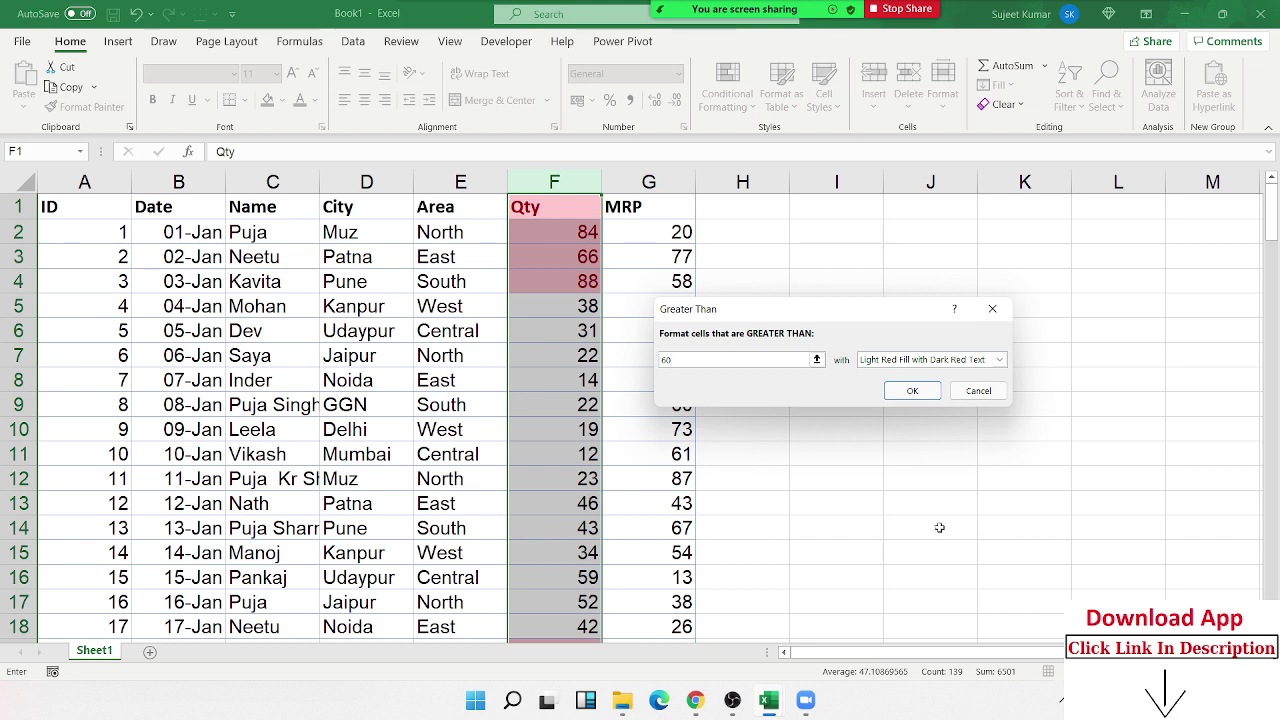
pyautogui.click(882, 360)
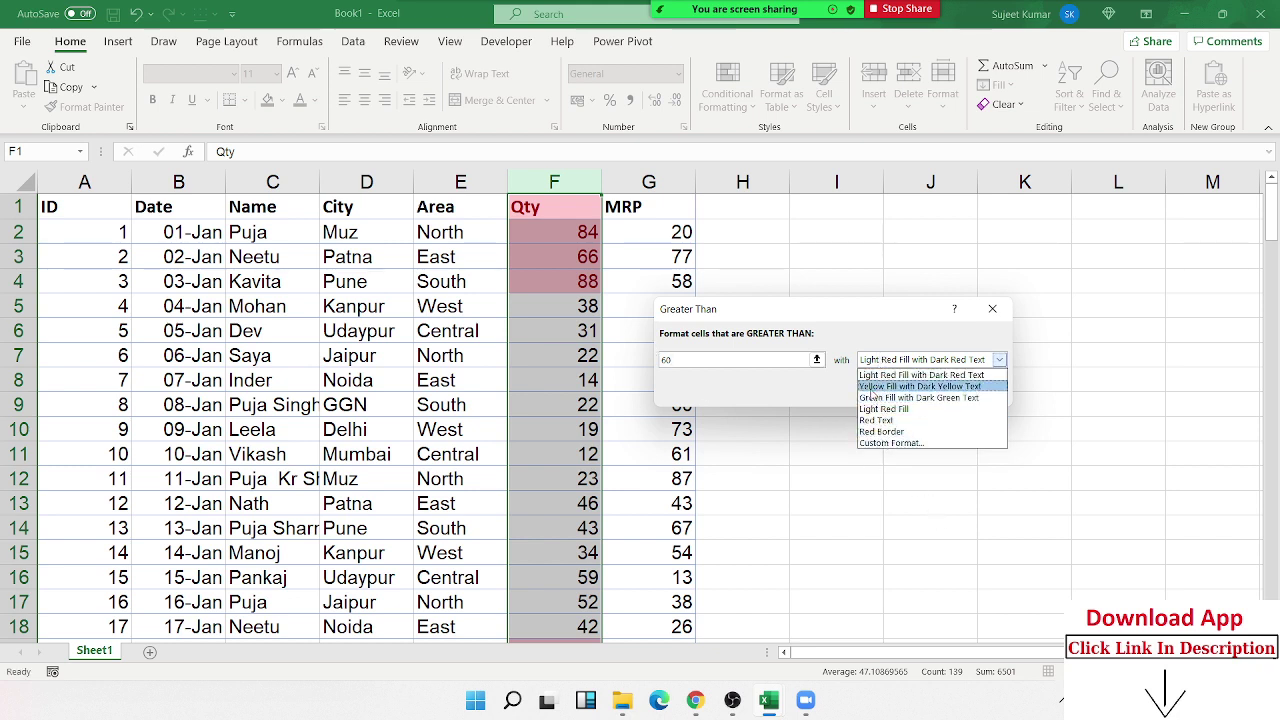
pyautogui.click(830, 390)
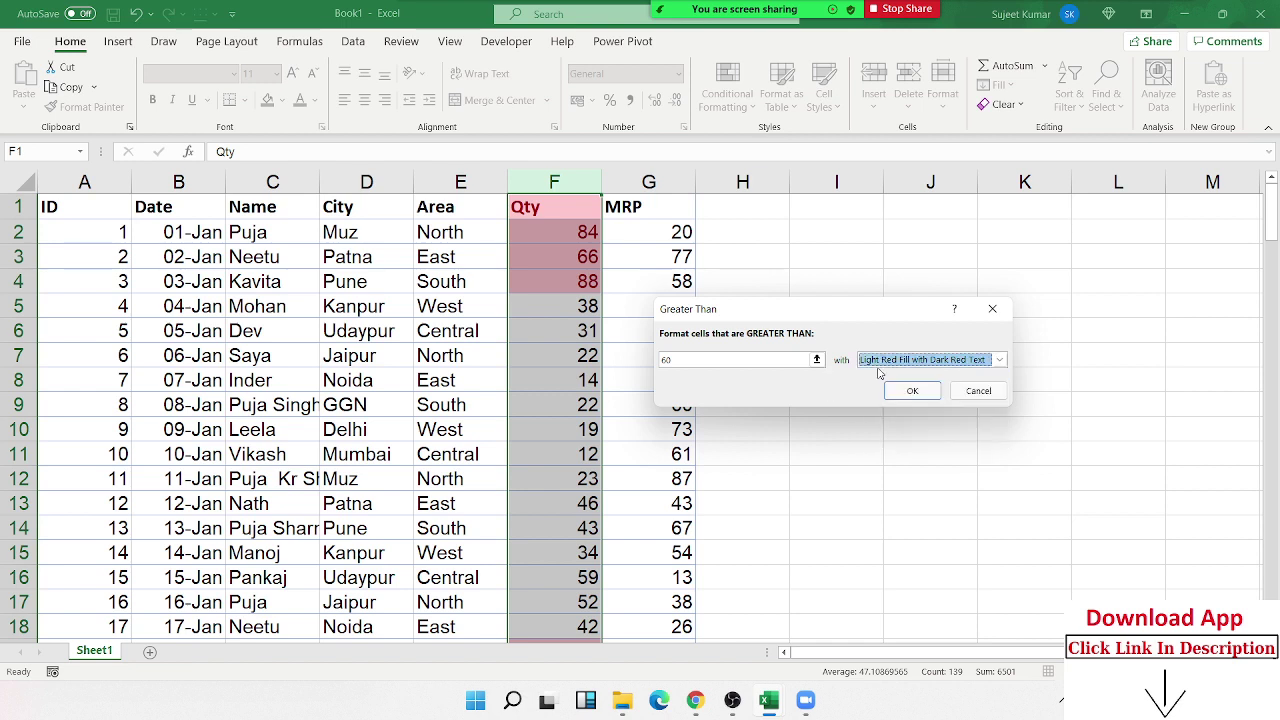
pyautogui.click(882, 362)
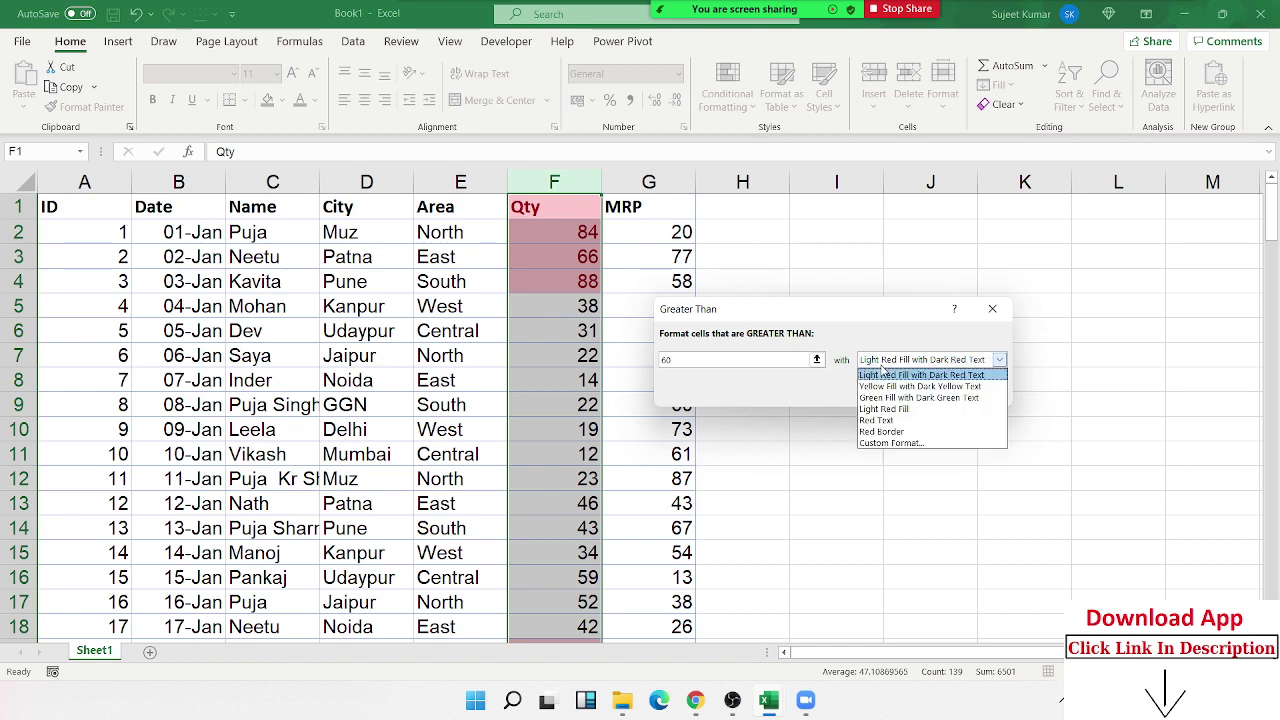
pyautogui.click(885, 377)
pyautogui.click(885, 362)
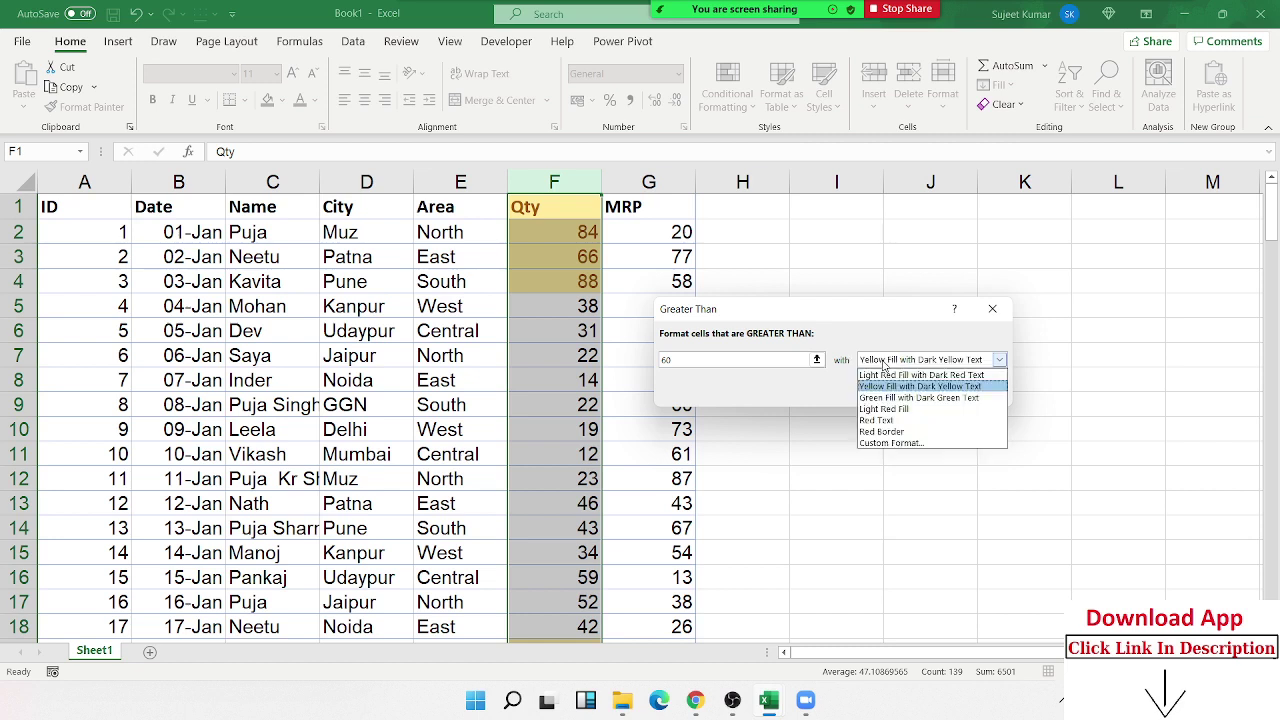
pyautogui.click(886, 398)
pyautogui.click(888, 362)
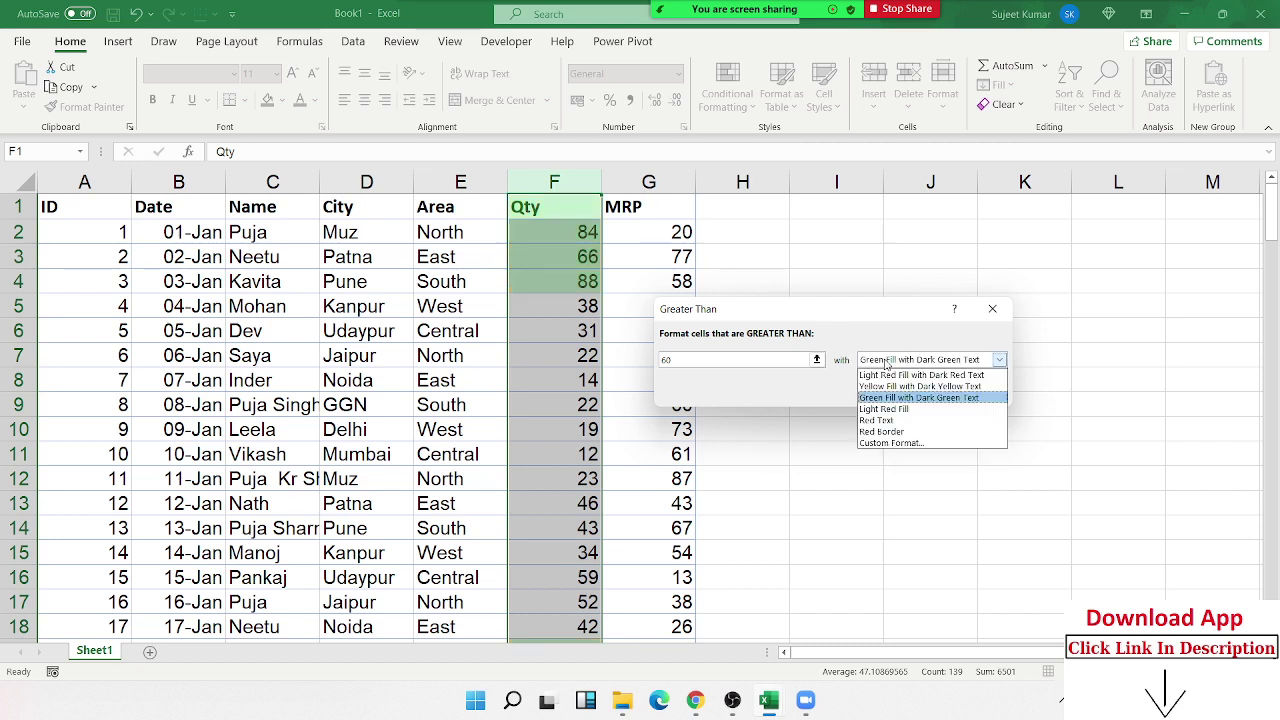
pyautogui.click(884, 398)
pyautogui.click(880, 409)
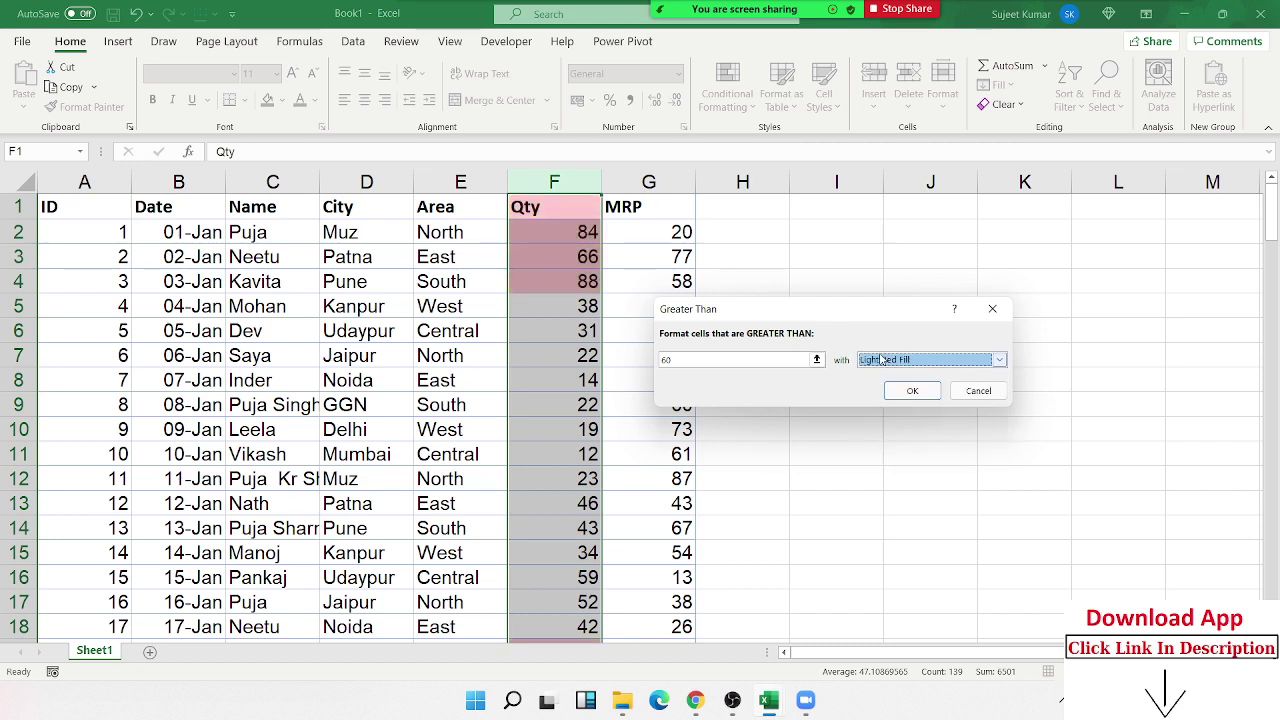
pyautogui.click(882, 360)
pyautogui.click(879, 421)
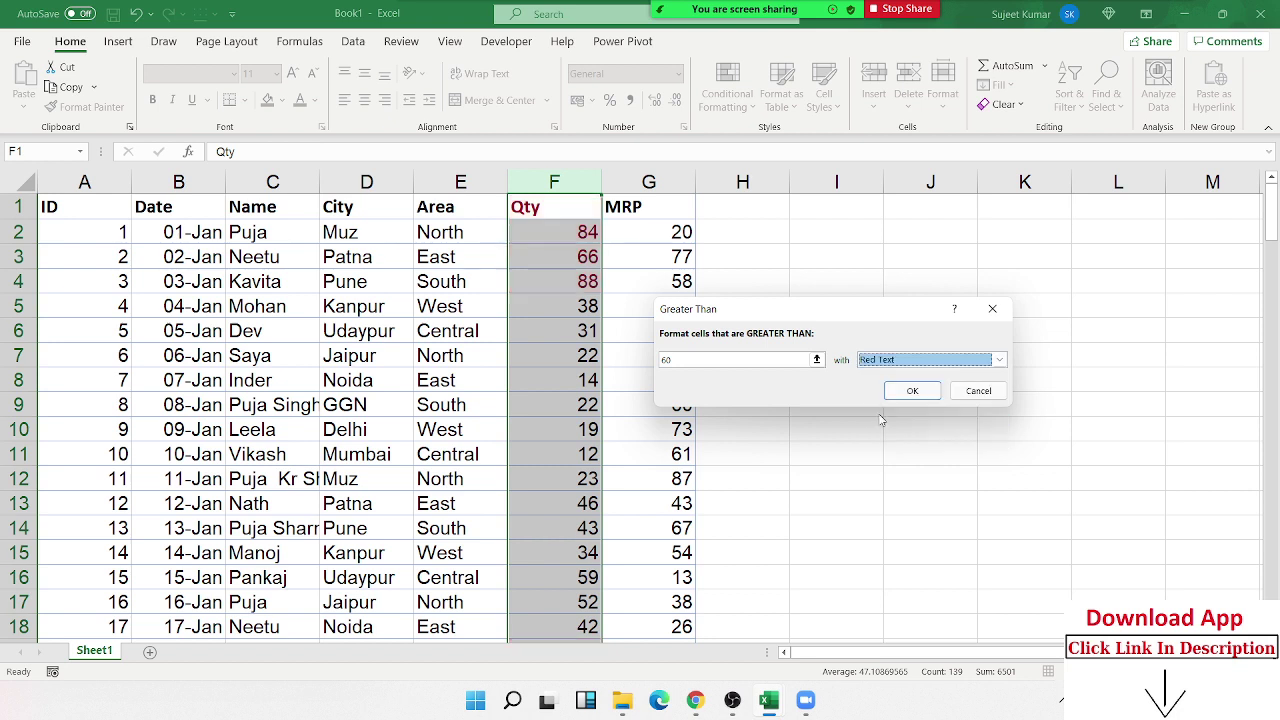
pyautogui.click(878, 362)
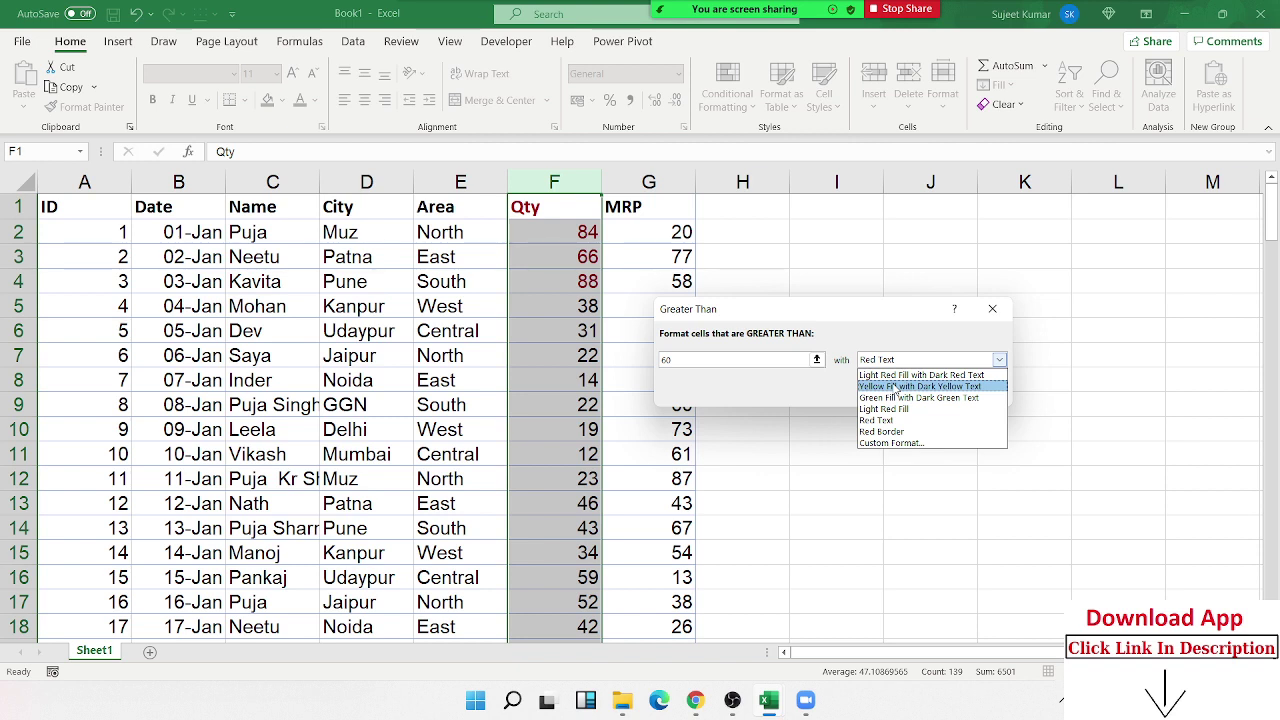
# Give the rule a custom yellow fill and apply it
pyautogui.click(893, 443)
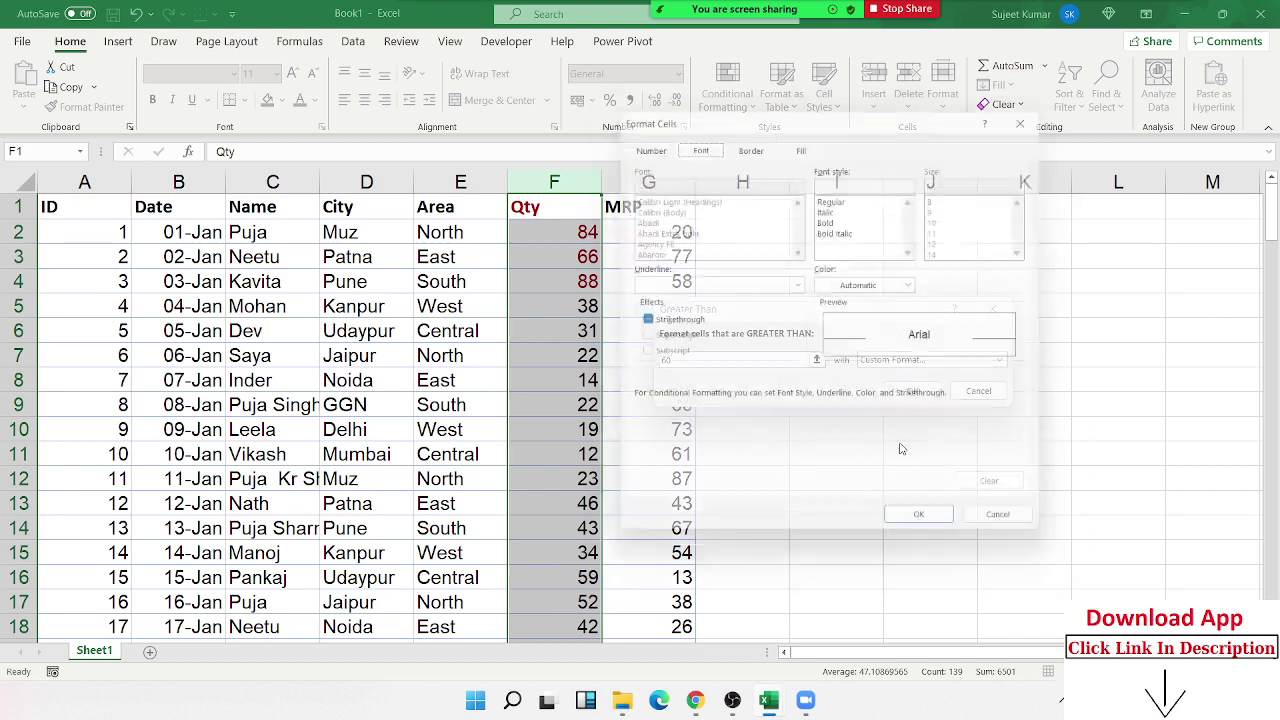
pyautogui.click(805, 142)
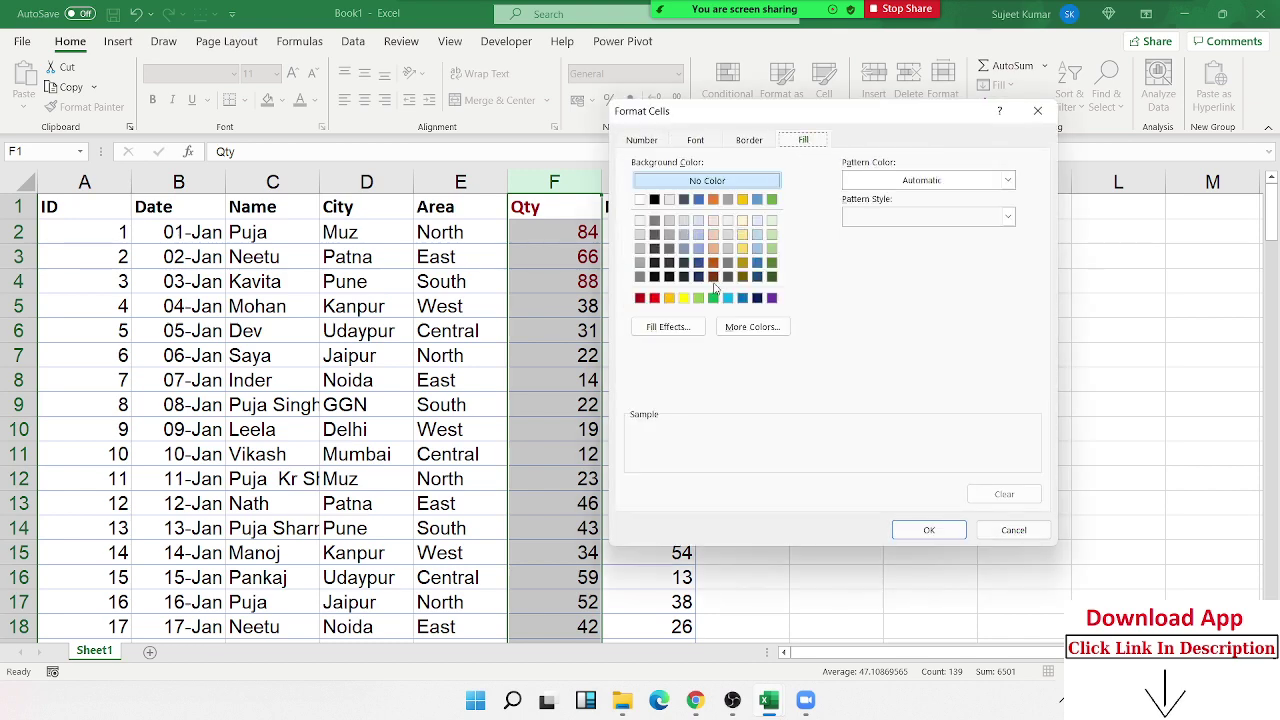
pyautogui.click(684, 298)
pyautogui.click(929, 531)
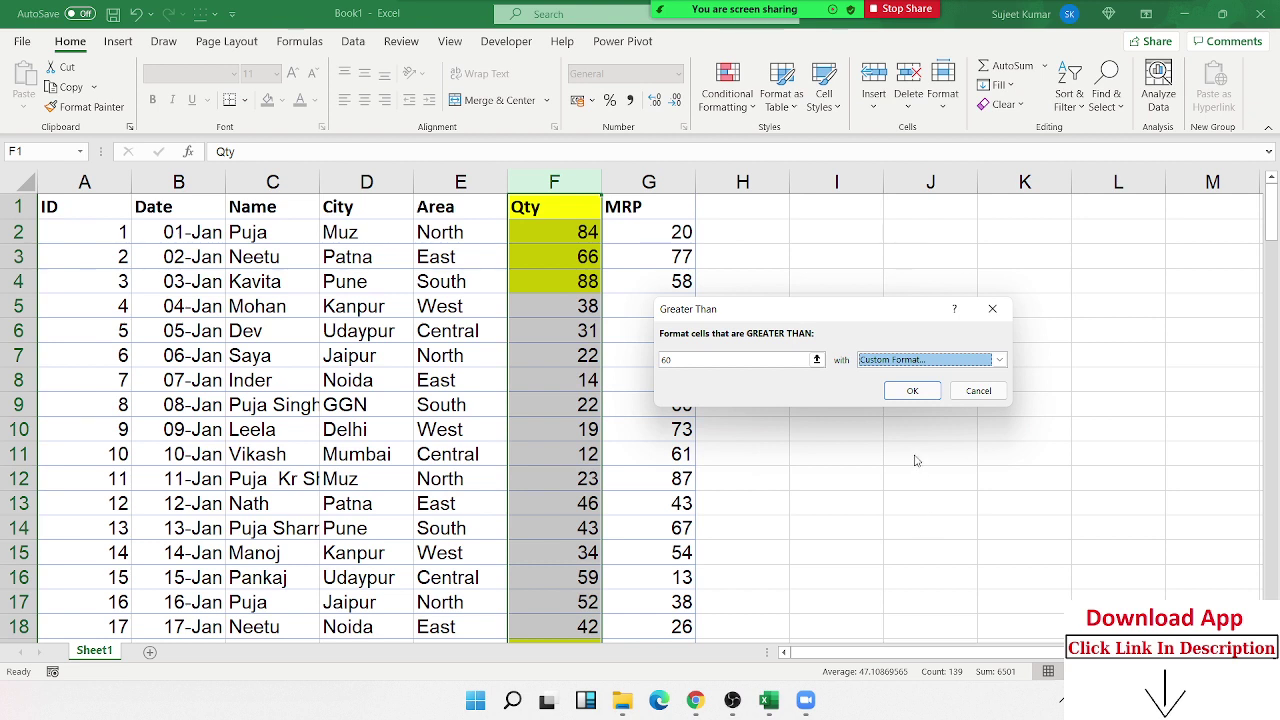
pyautogui.click(903, 395)
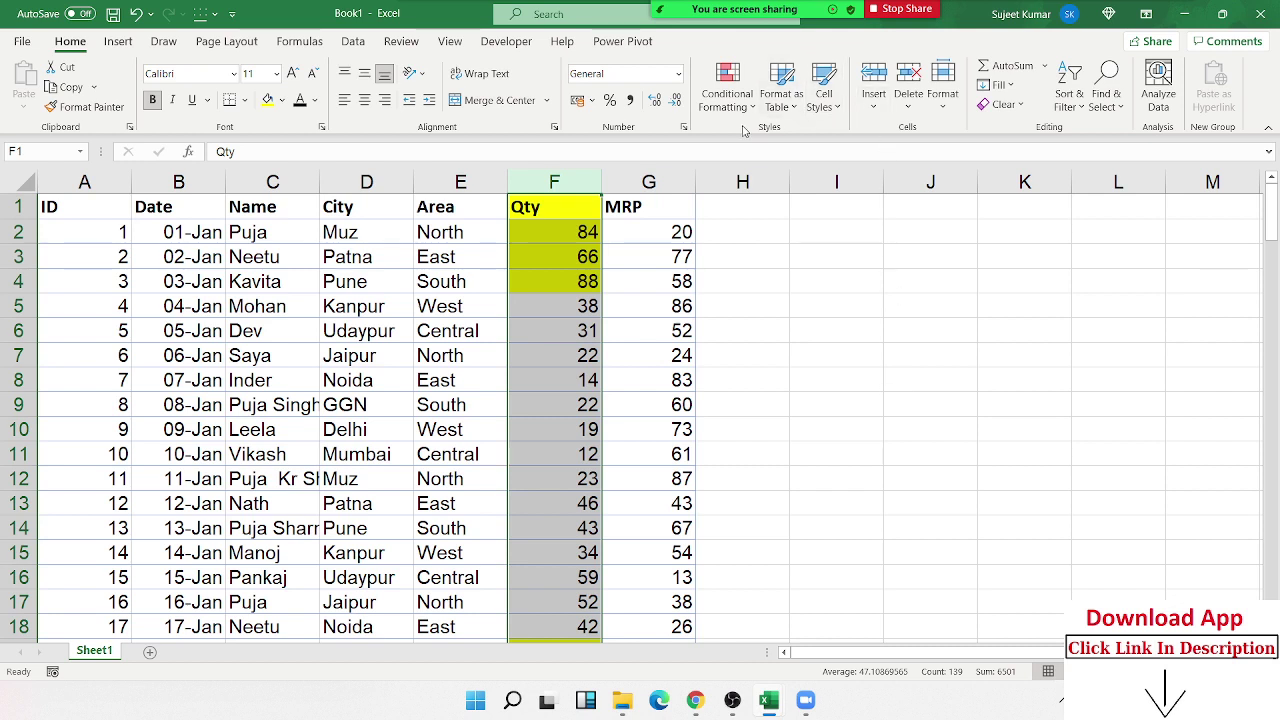
# Try a Between highlight rule on the Qty column, then cancel it
pyautogui.click(727, 95)
pyautogui.moveTo(826, 150)
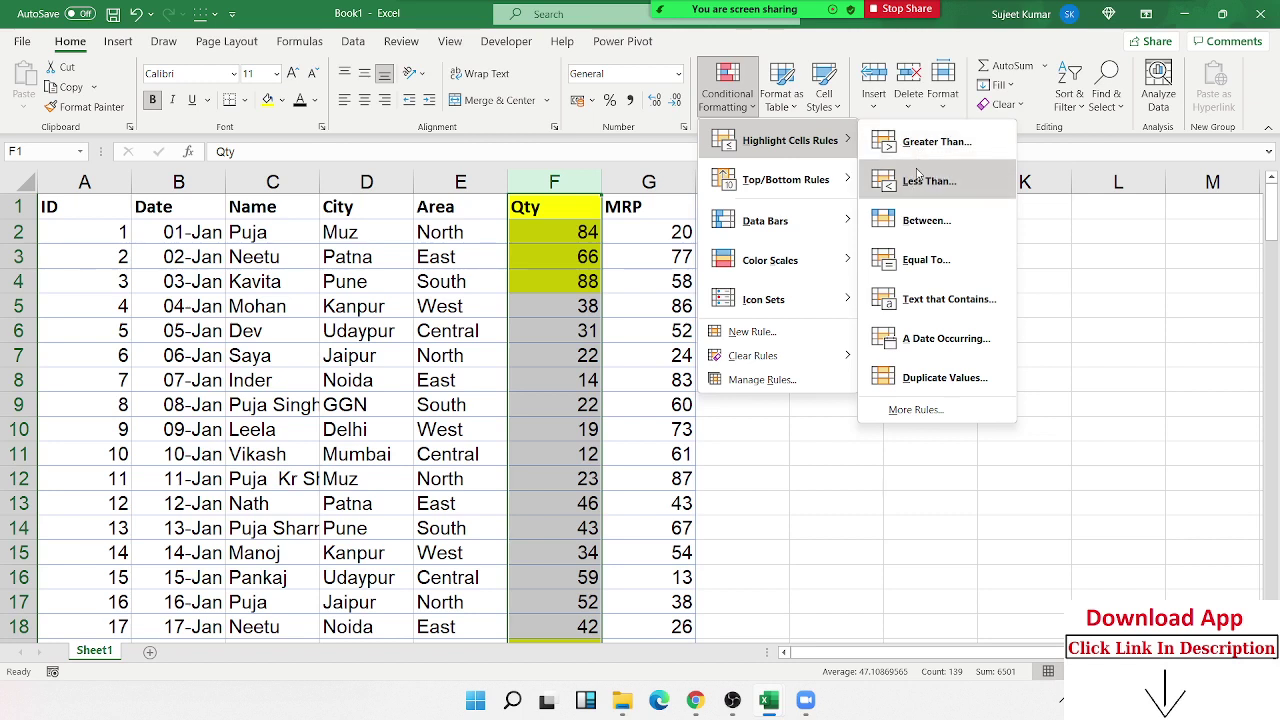
pyautogui.click(920, 222)
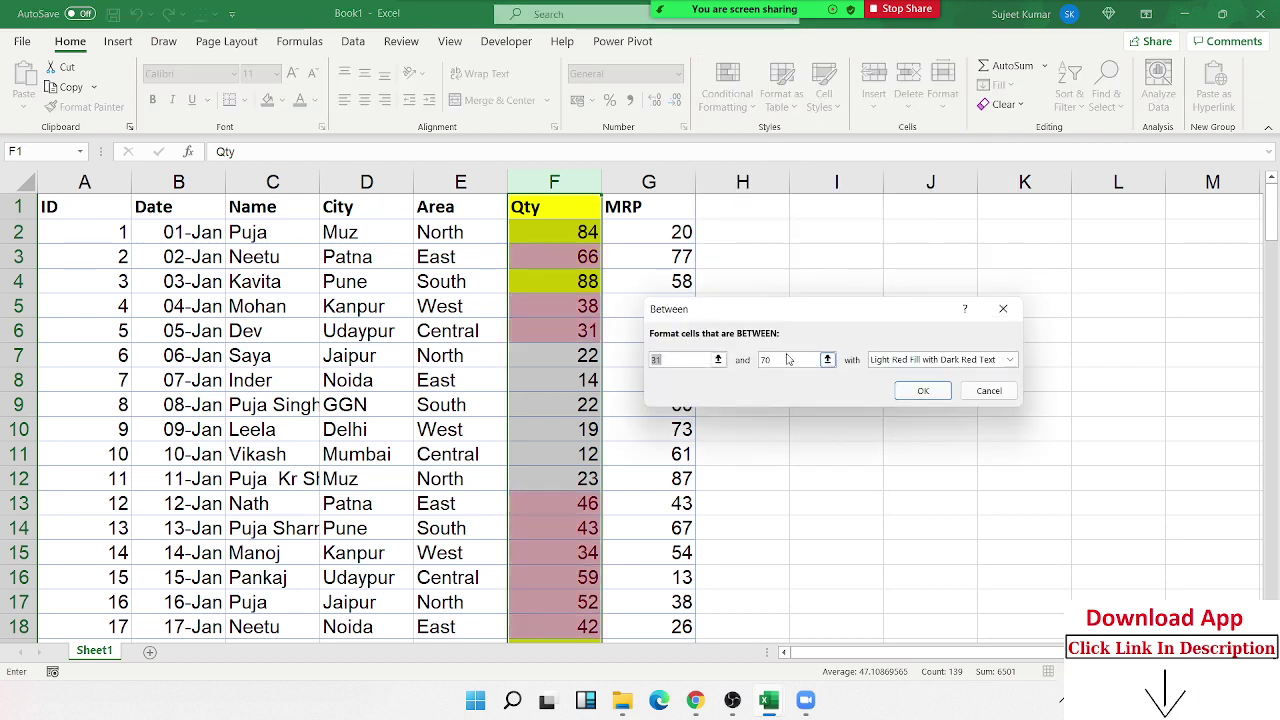
pyautogui.click(988, 391)
# Reopen the Highlight Cells Rules choices, then select date cell B2
pyautogui.click(727, 85)
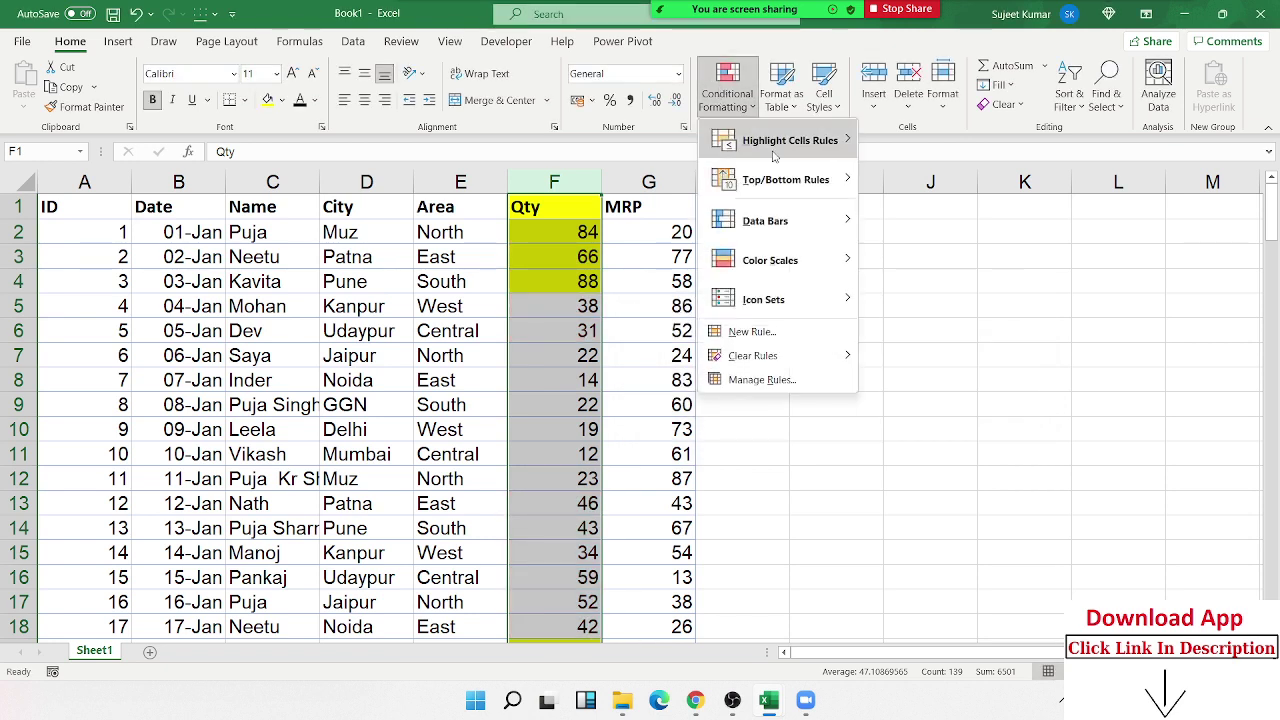
pyautogui.moveTo(783, 145)
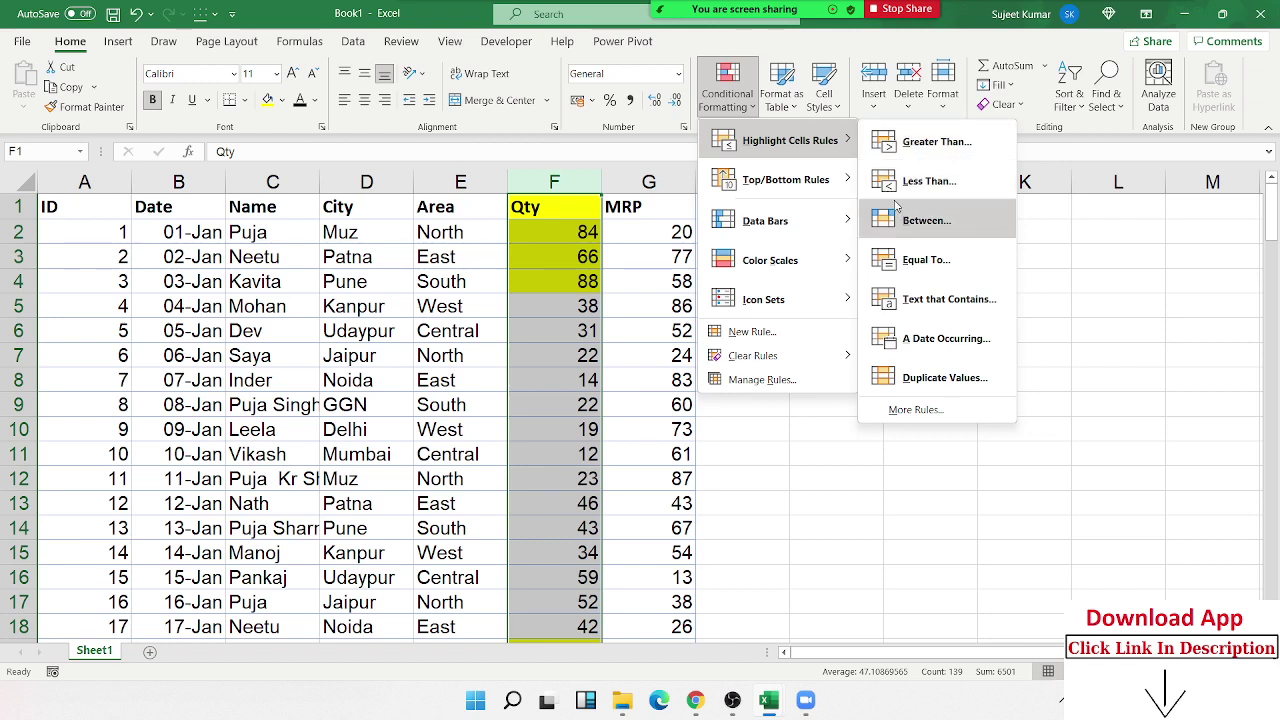
pyautogui.click(221, 240)
# Enter 1/9 in B2 and fill consecutive September dates down the Date column
pyautogui.click(215, 236)
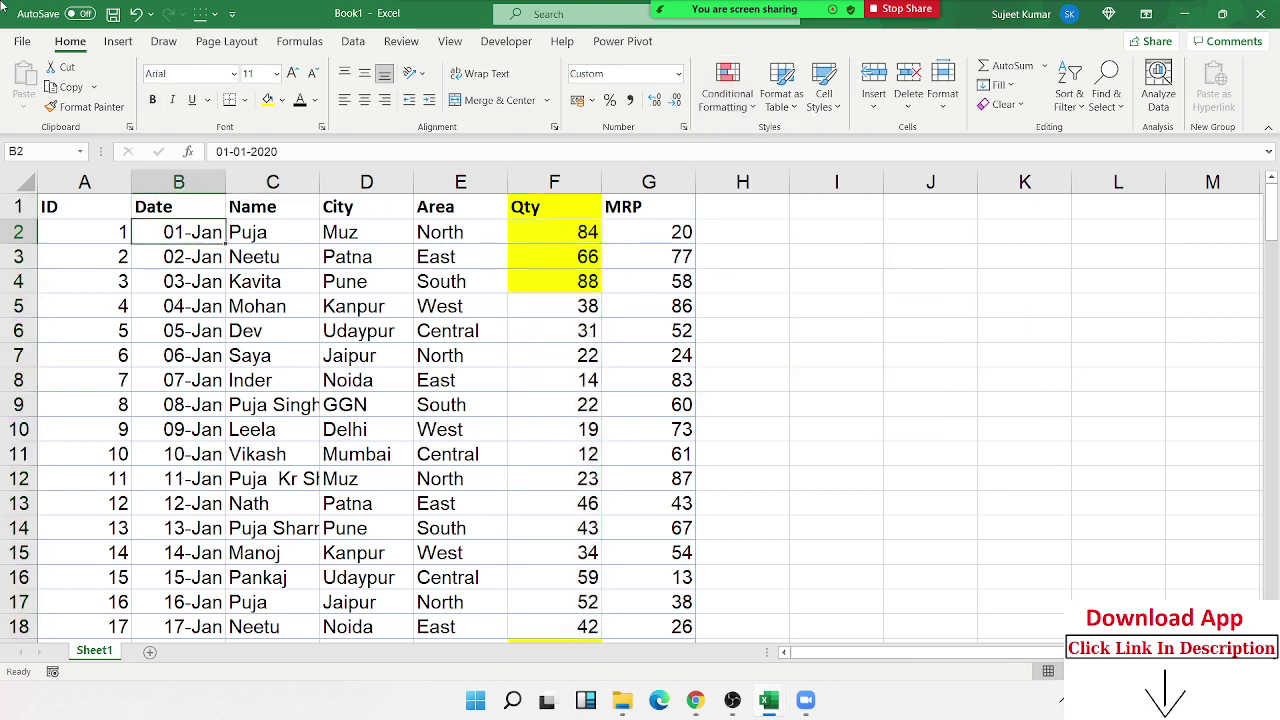
pyautogui.write('1/9')
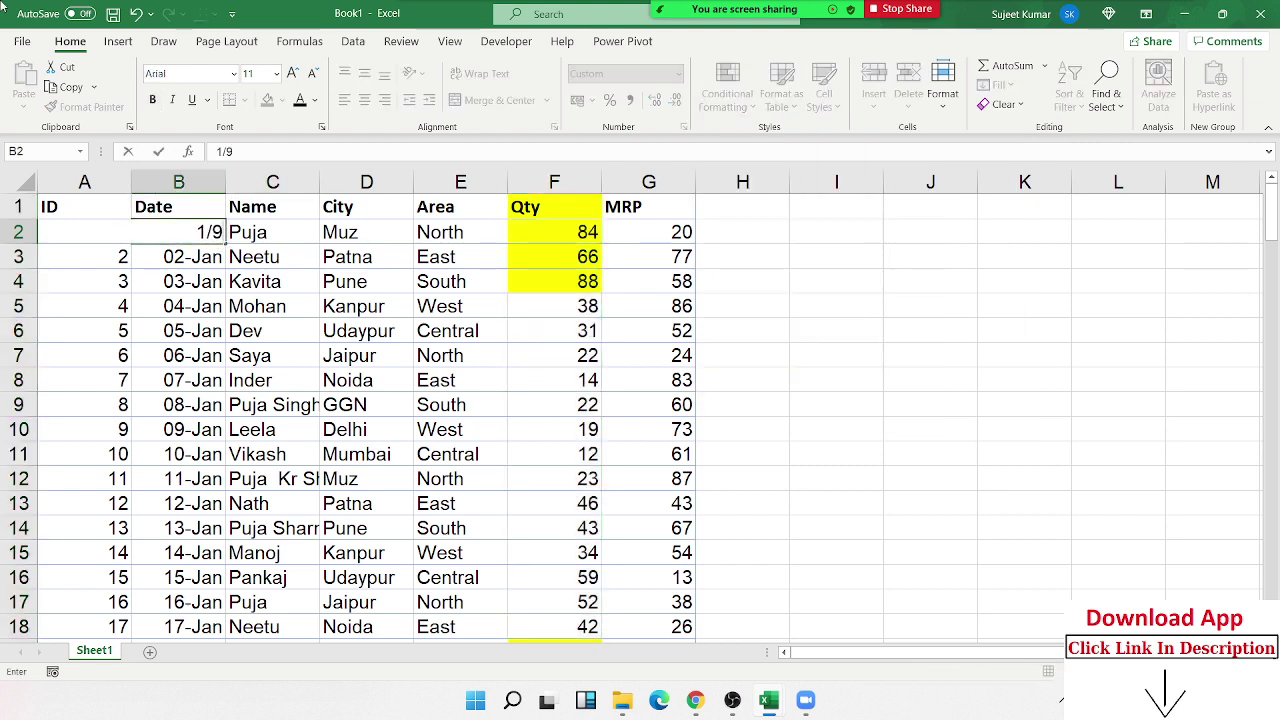
pyautogui.press('Return')
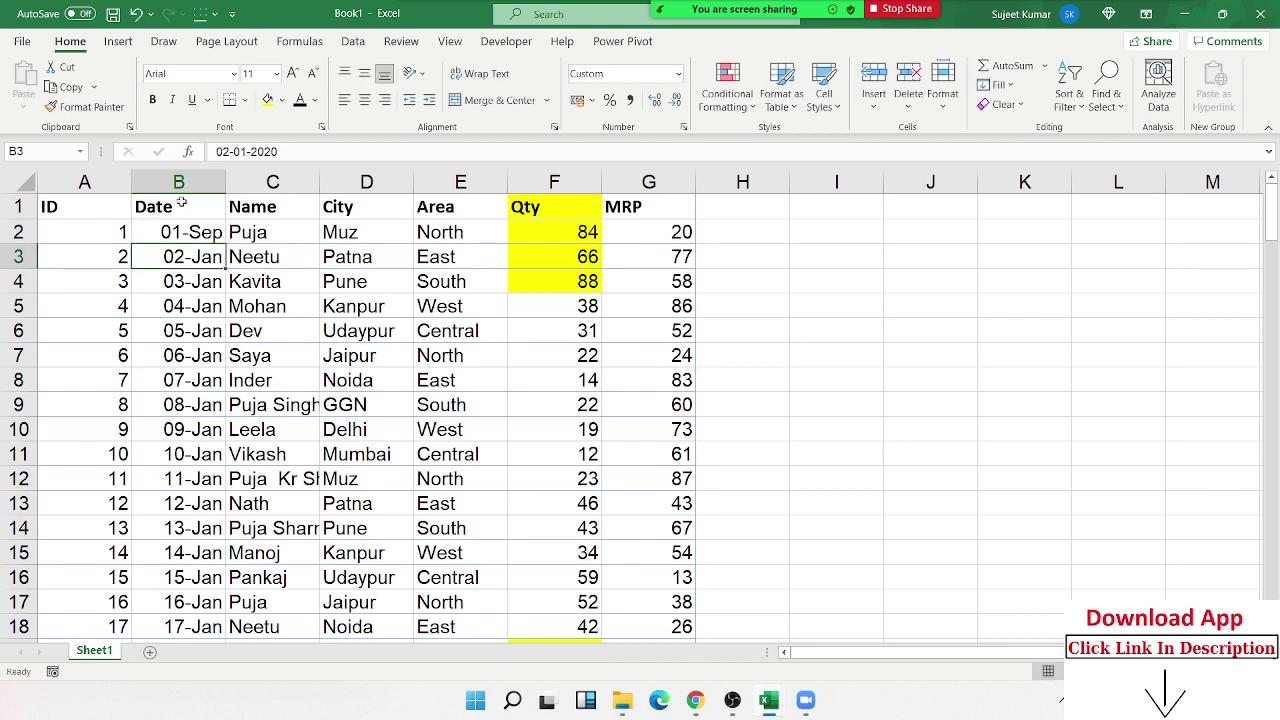
pyautogui.click(175, 226)
pyautogui.press('End')
pyautogui.press('Down')
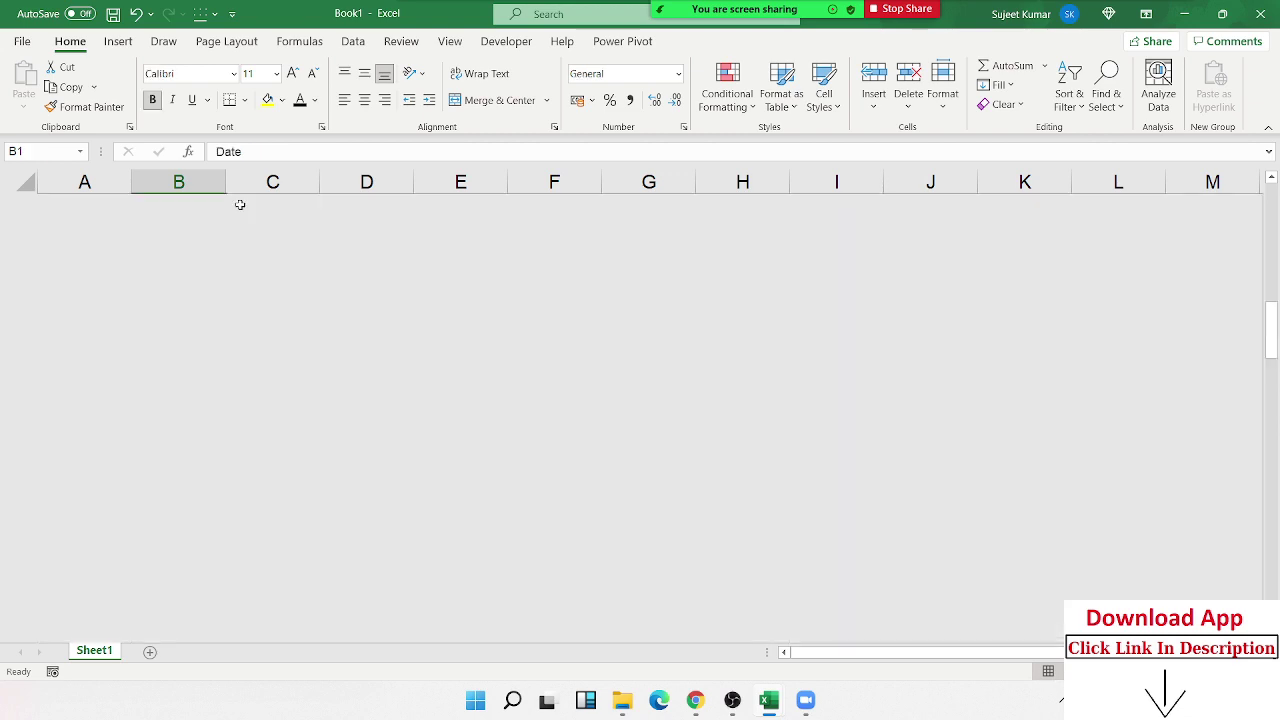
pyautogui.hotkey('ctrl', 'Up')
pyautogui.click(215, 232)
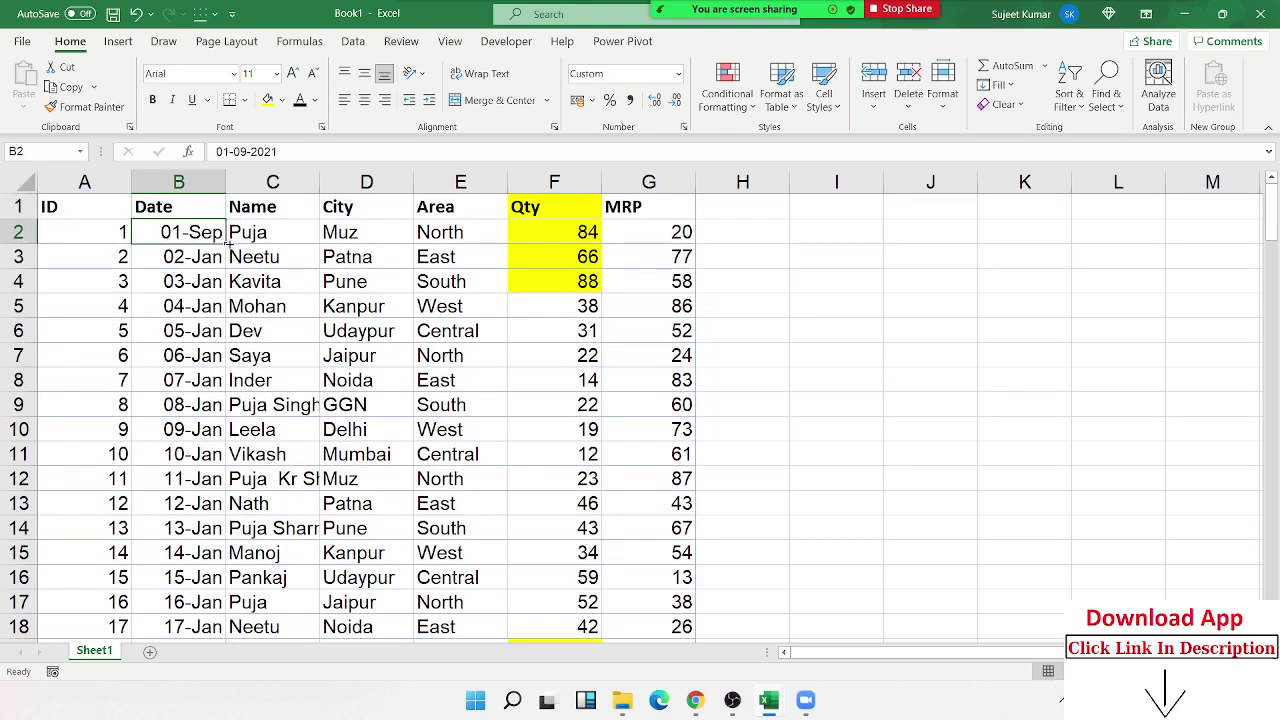
pyautogui.doubleClick(225, 243)
# Select the whole Date column and open Conditional Formatting
pyautogui.click(199, 228)
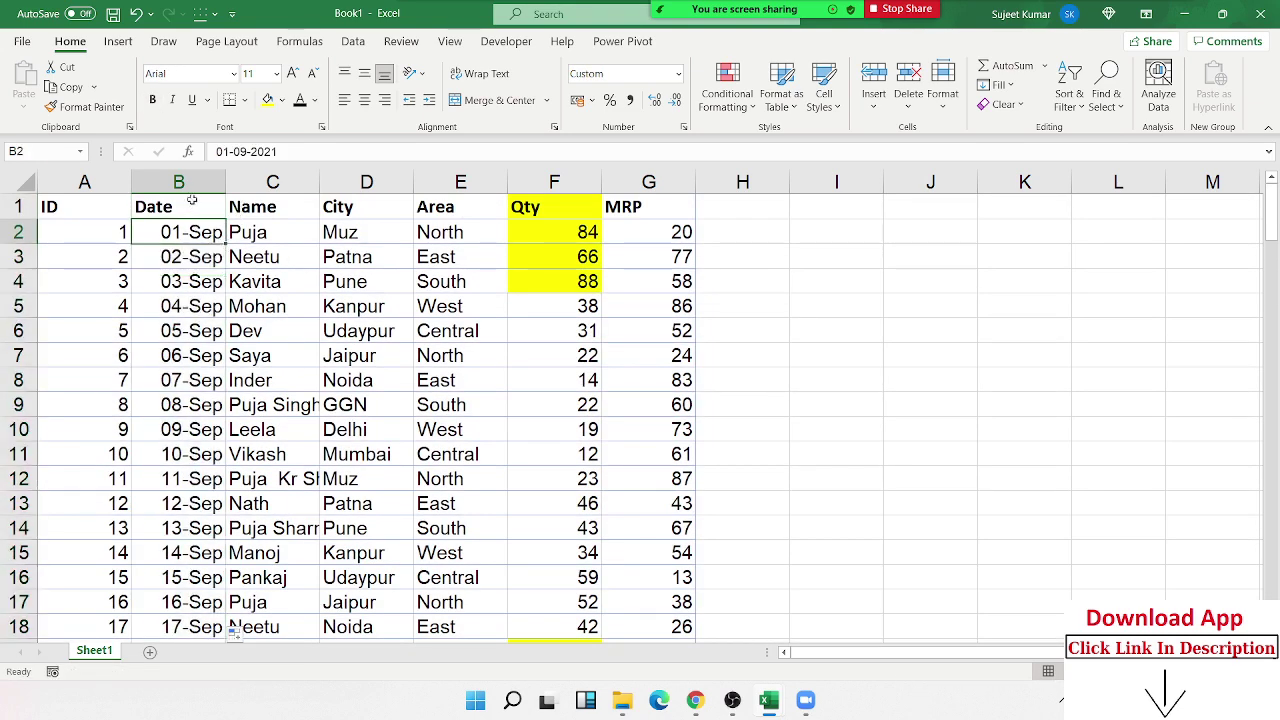
pyautogui.click(178, 182)
pyautogui.click(727, 90)
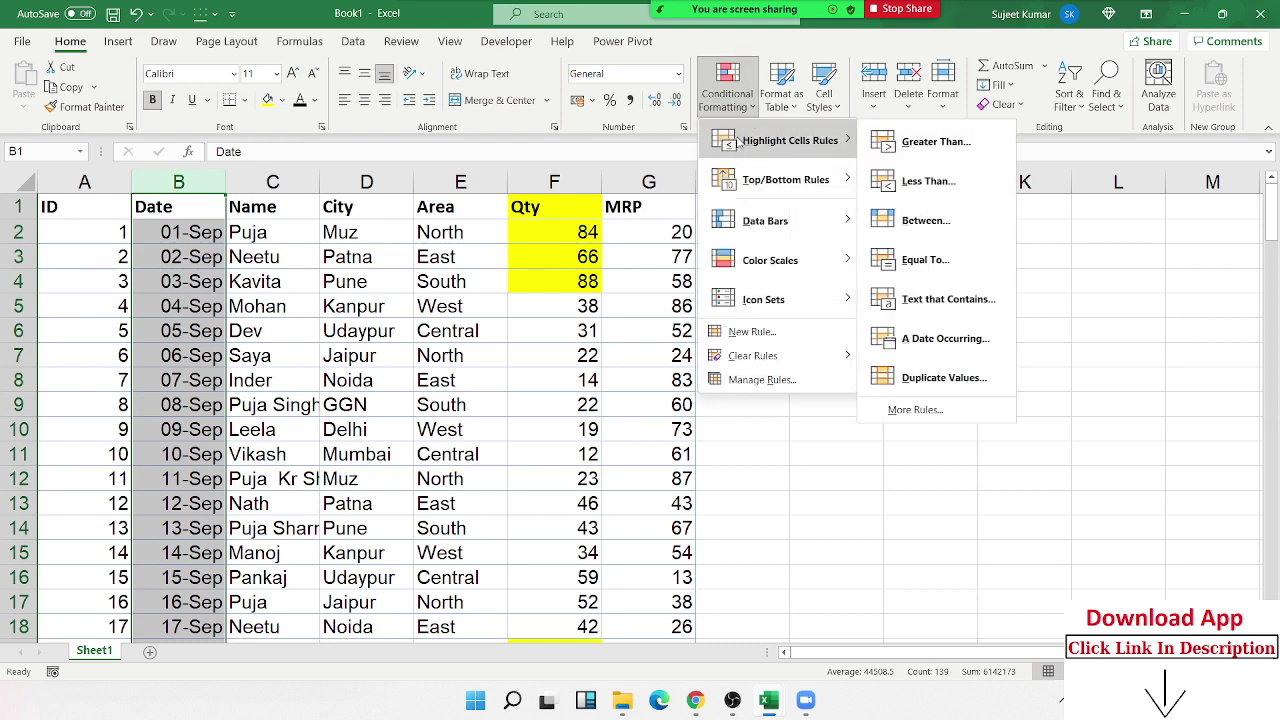
# Preview a Greater Than 5-sep rule on the dates, cancel it, then select column C
pyautogui.click(925, 150)
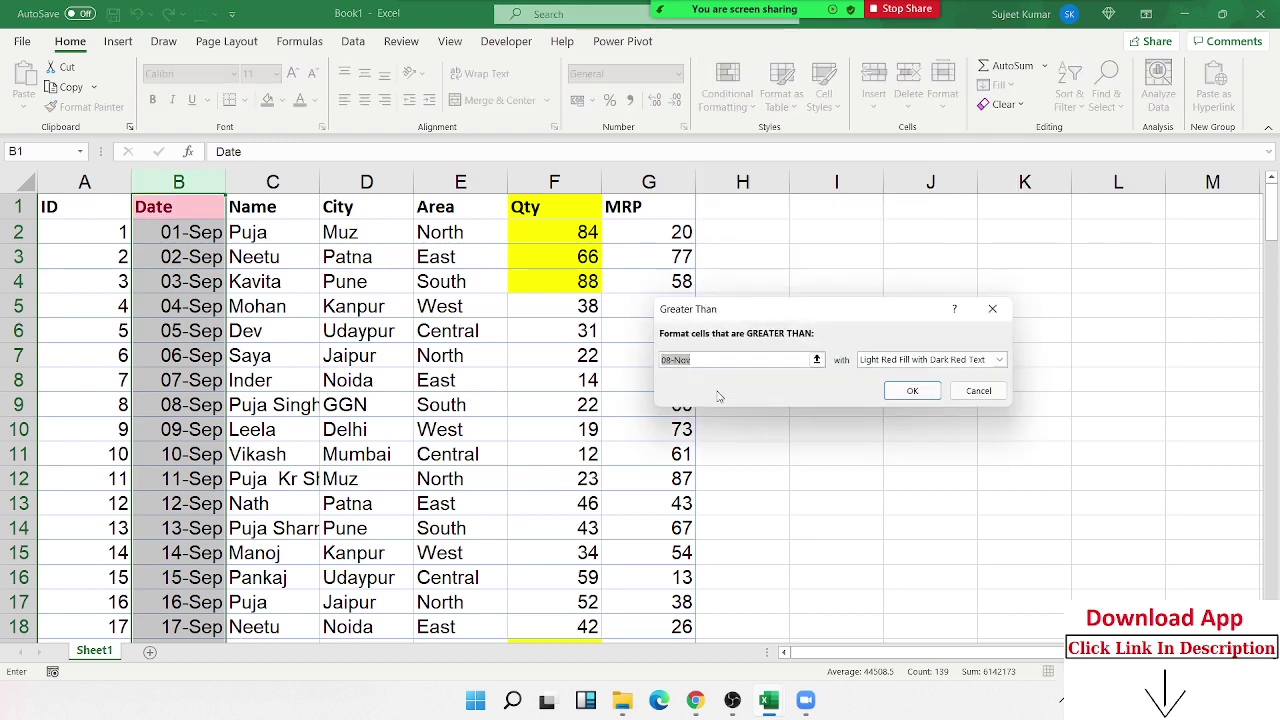
pyautogui.write('5-')
pyautogui.write('de')
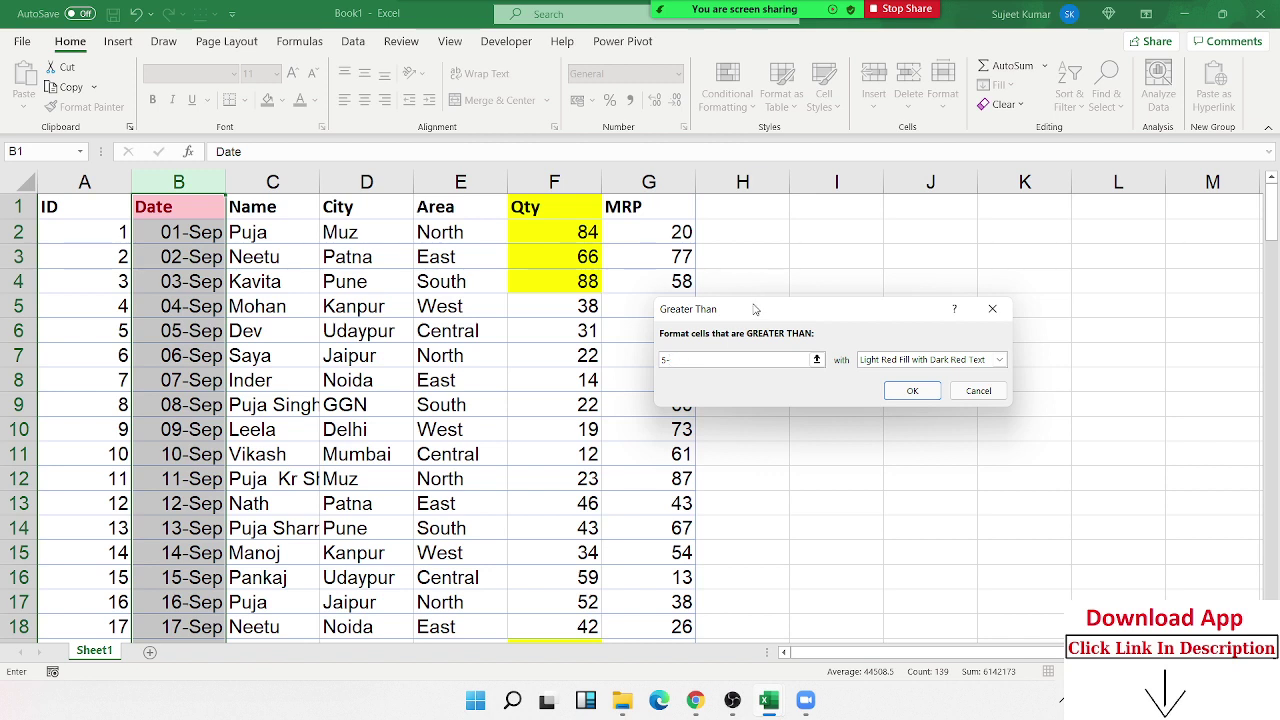
pyautogui.write('p')
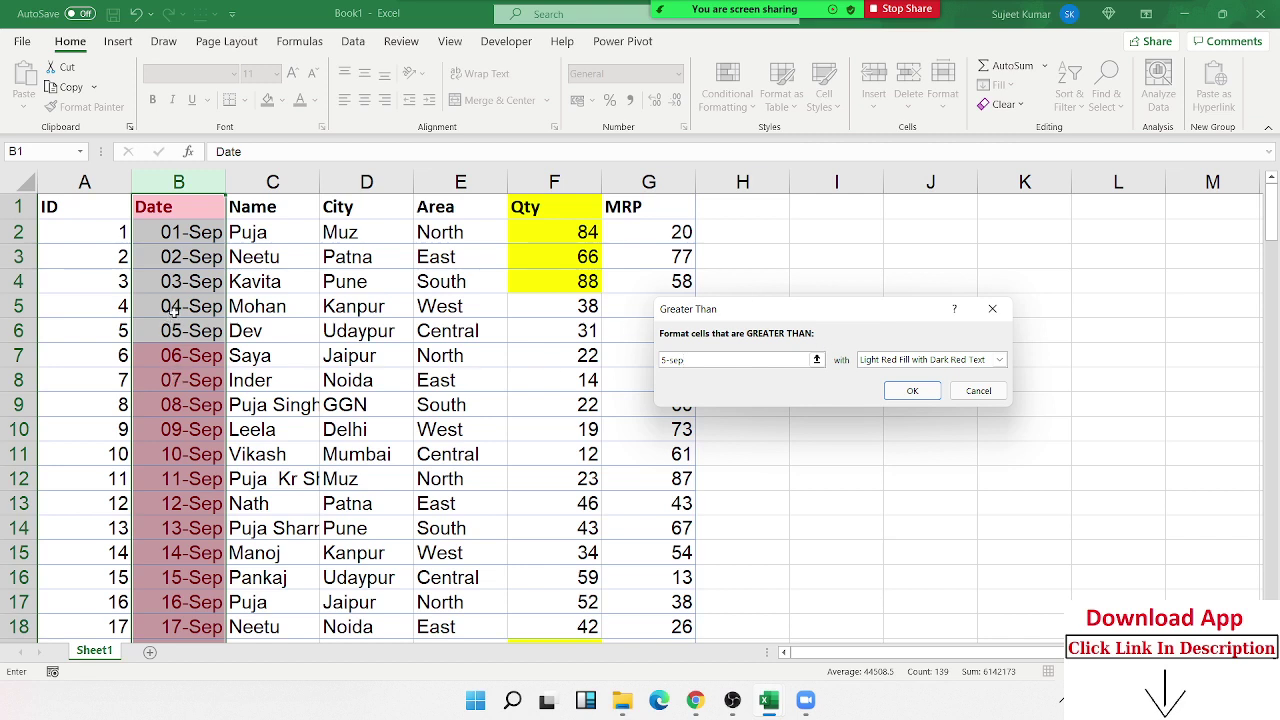
pyautogui.write('-20')
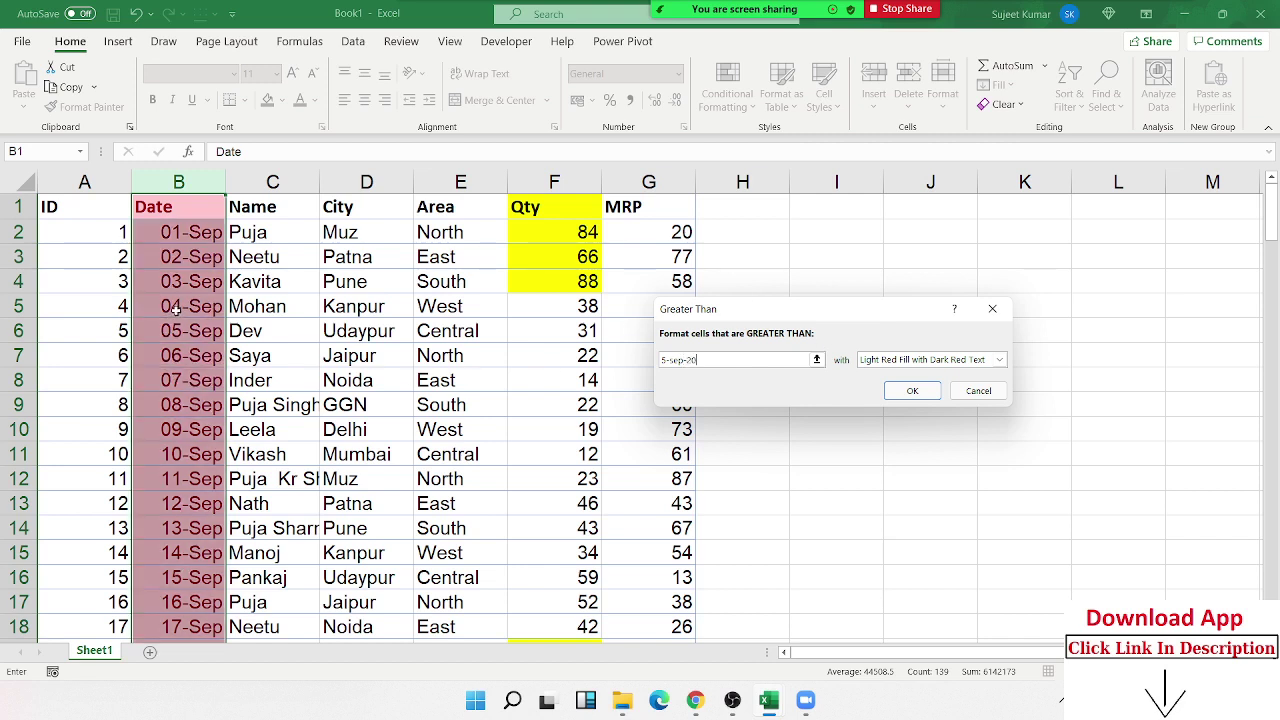
pyautogui.write('21')
pyautogui.press('BackSpace')
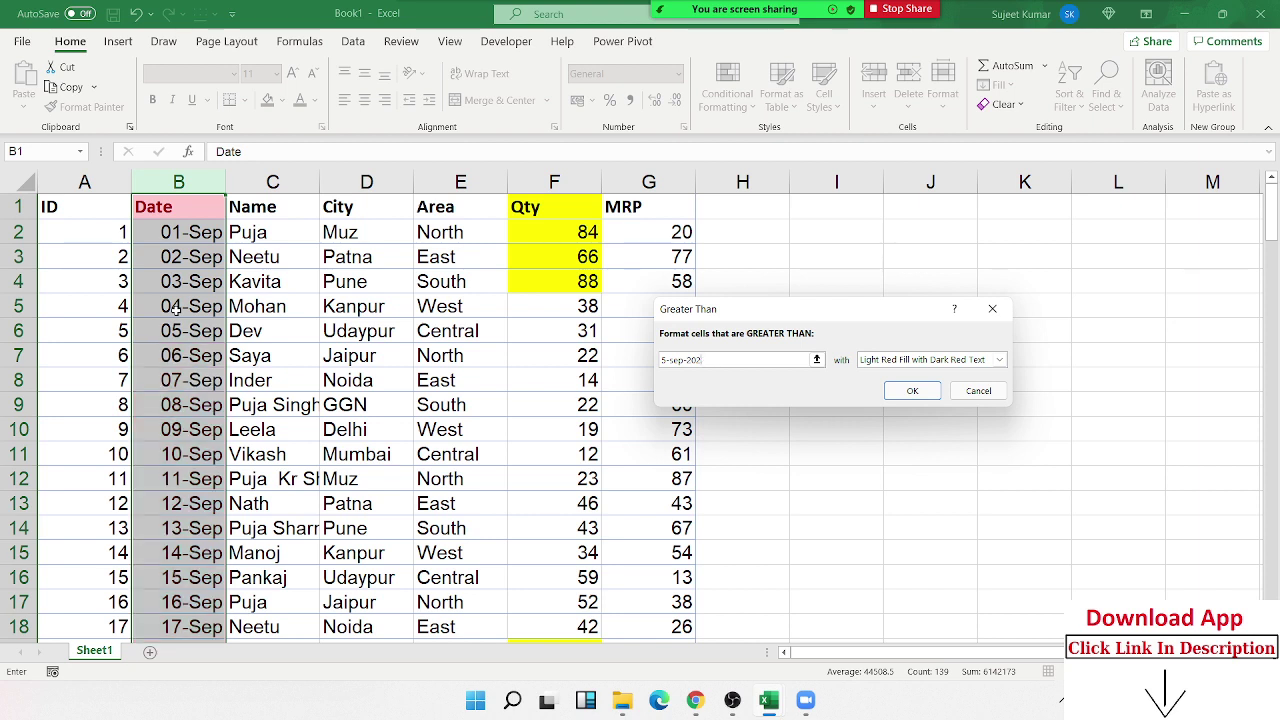
pyautogui.press('BackSpace')
pyautogui.press('BackSpace')
pyautogui.press('BackSpace')
pyautogui.press('BackSpace')
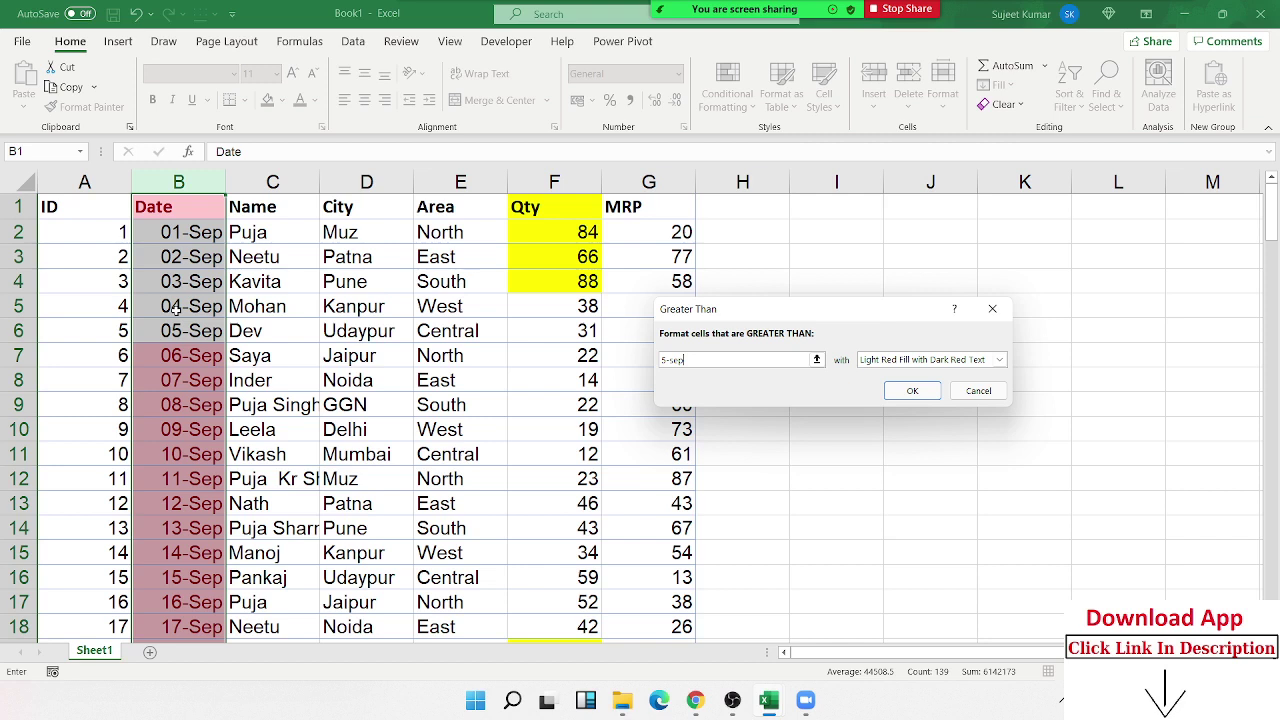
pyautogui.press('Escape')
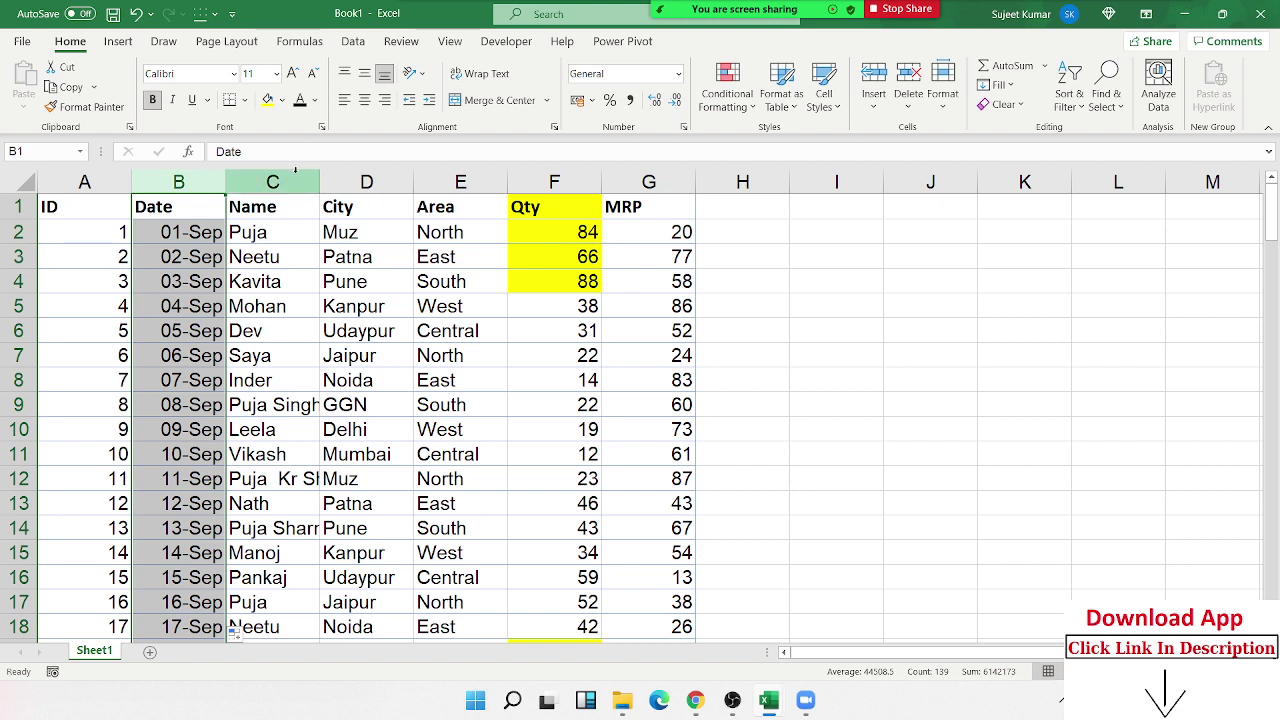
pyautogui.click(295, 180)
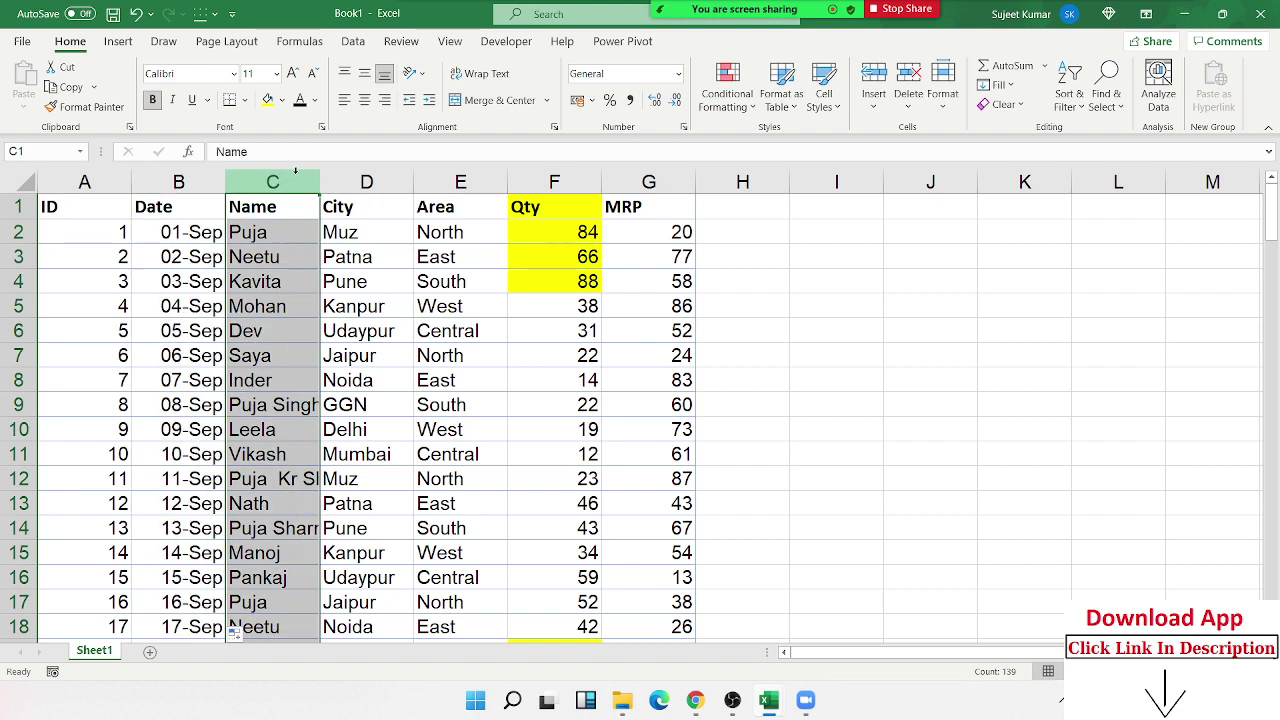
# Preview an Equal To 'Dev' highlight on the Name column, then cancel it
pyautogui.click(727, 90)
pyautogui.moveTo(735, 142)
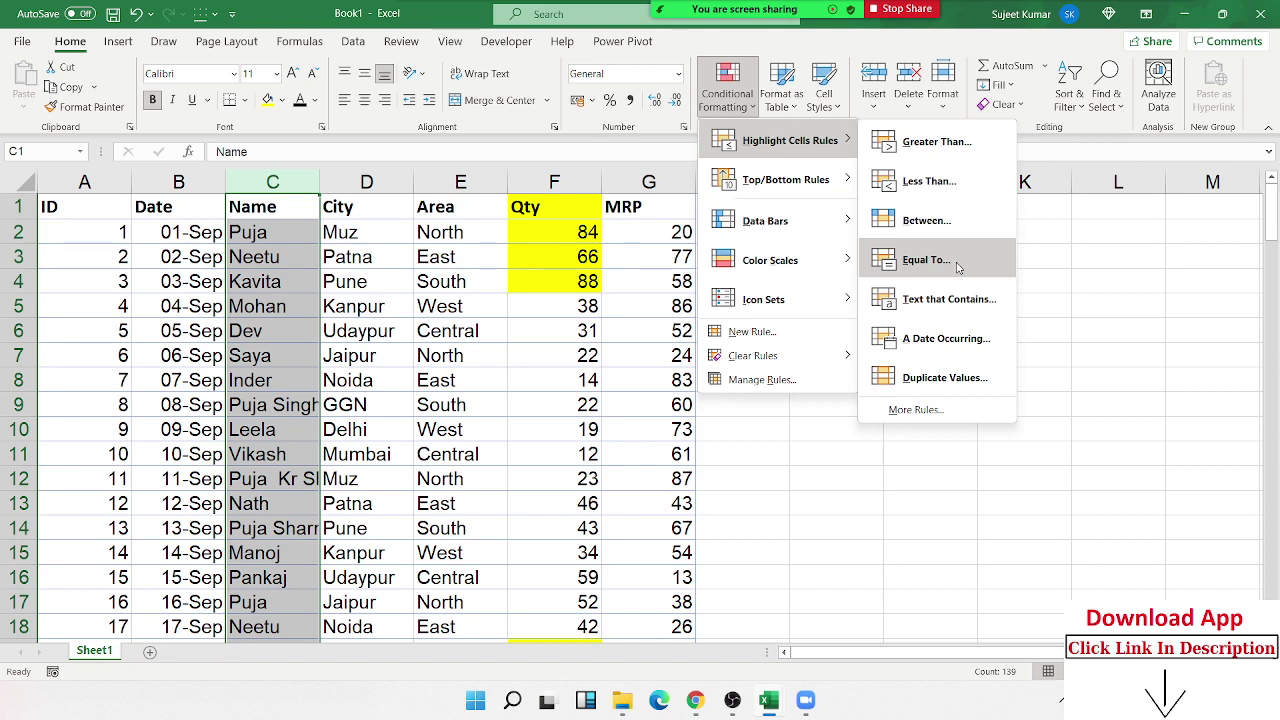
pyautogui.click(925, 260)
pyautogui.write('e')
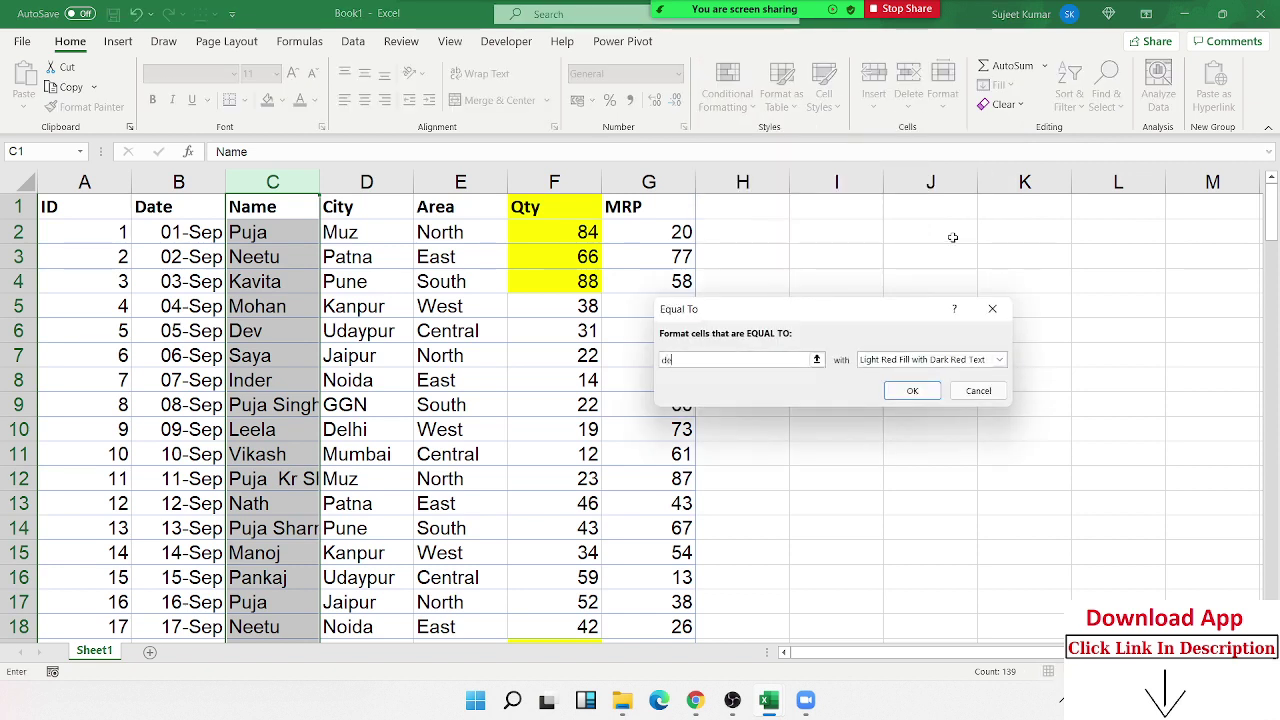
pyautogui.write('v')
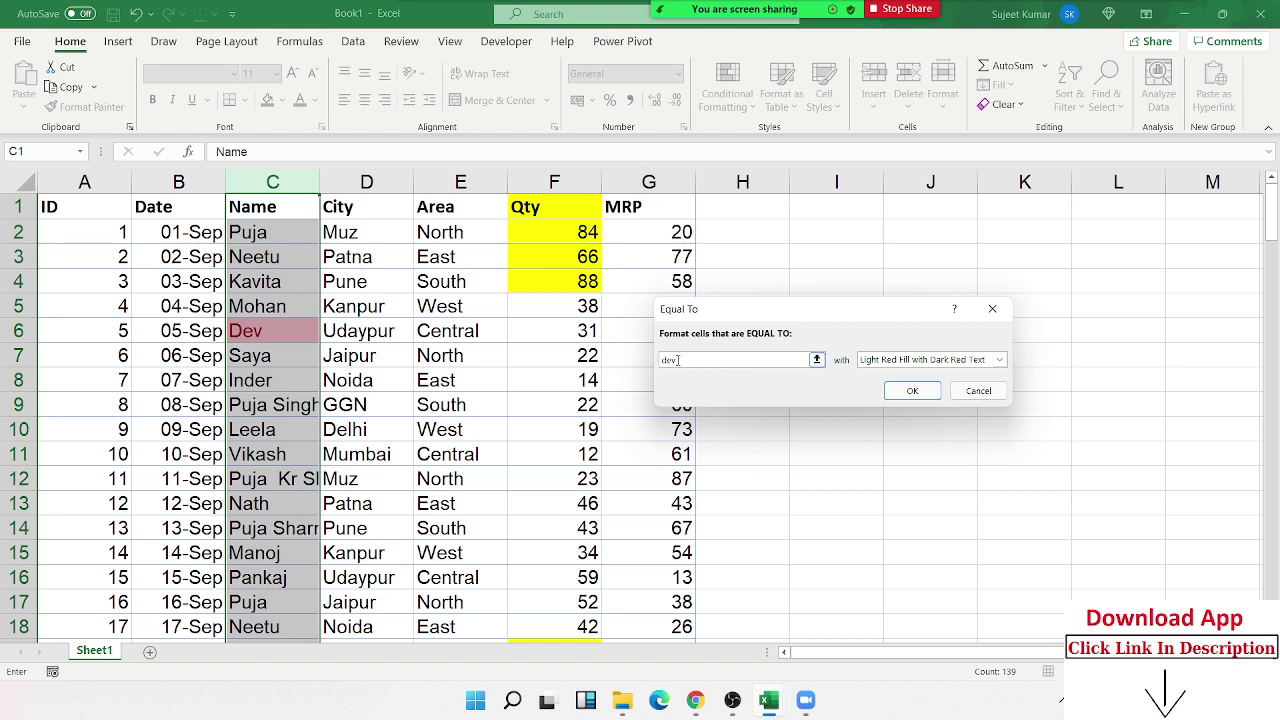
pyautogui.hotkey('ctrl', 'a')
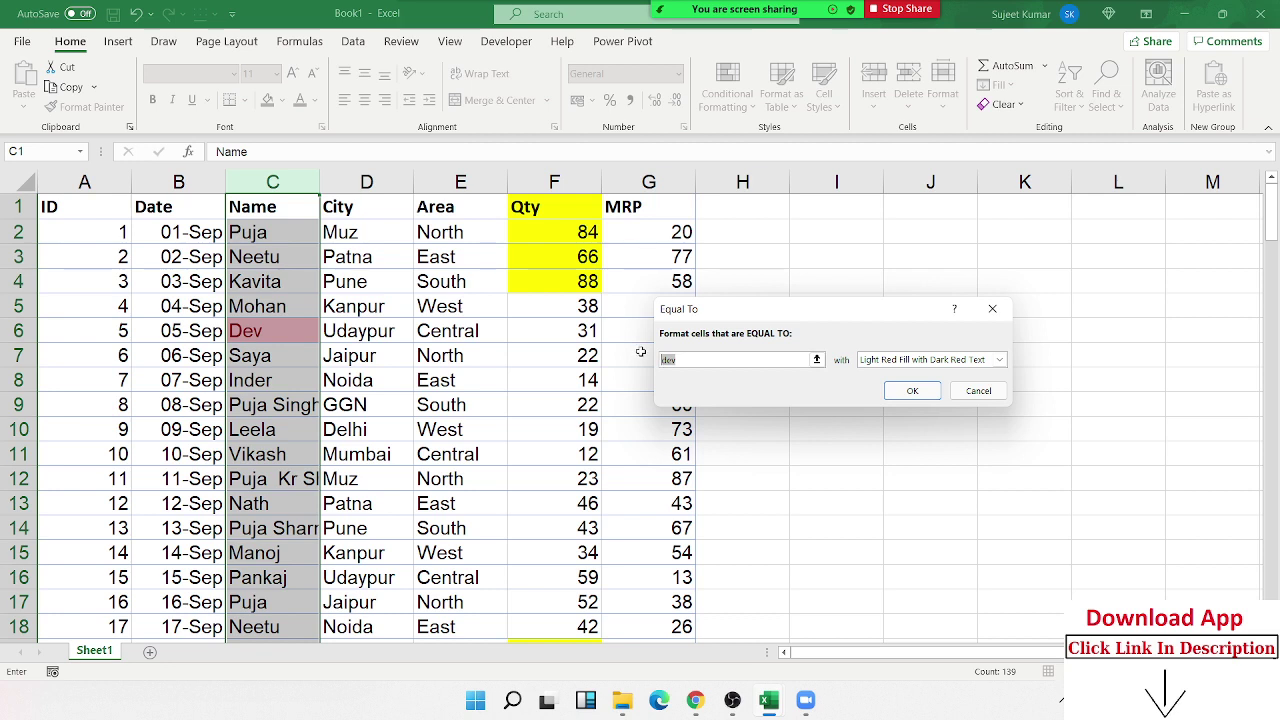
pyautogui.press('Escape')
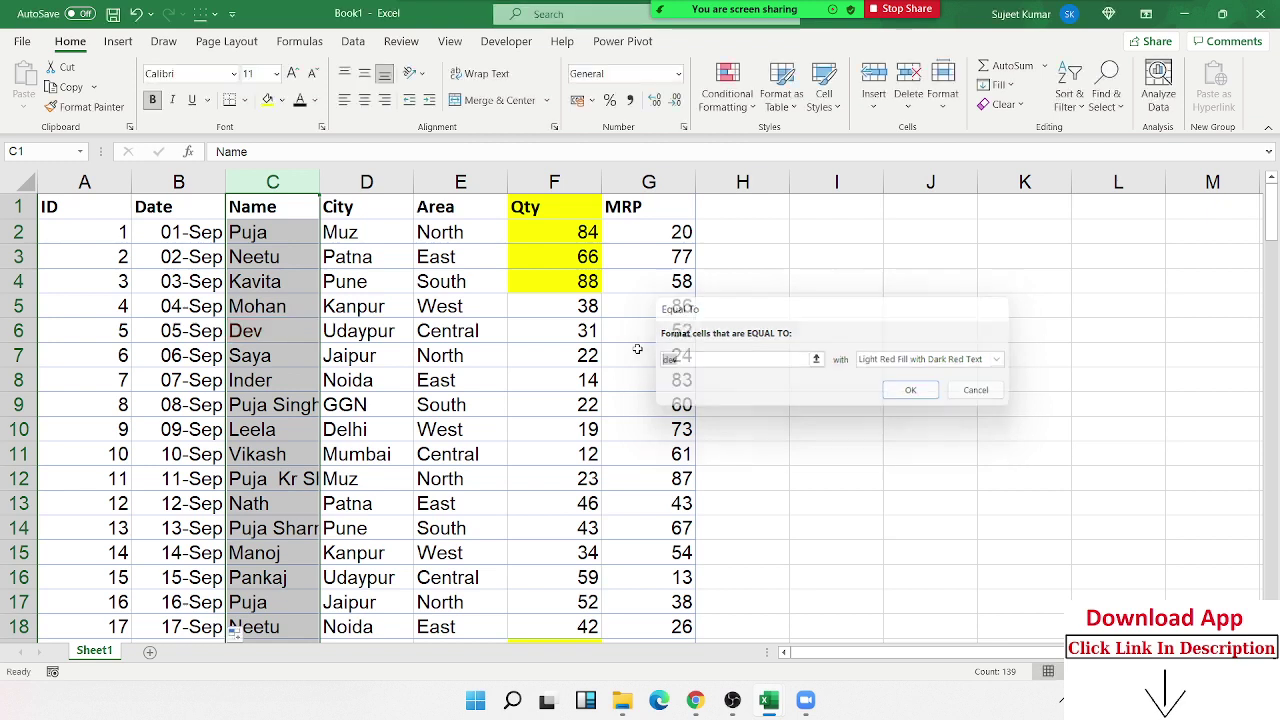
# Preview an Equal To 'Puja' highlight on the Name column, then cancel it
pyautogui.click(740, 105)
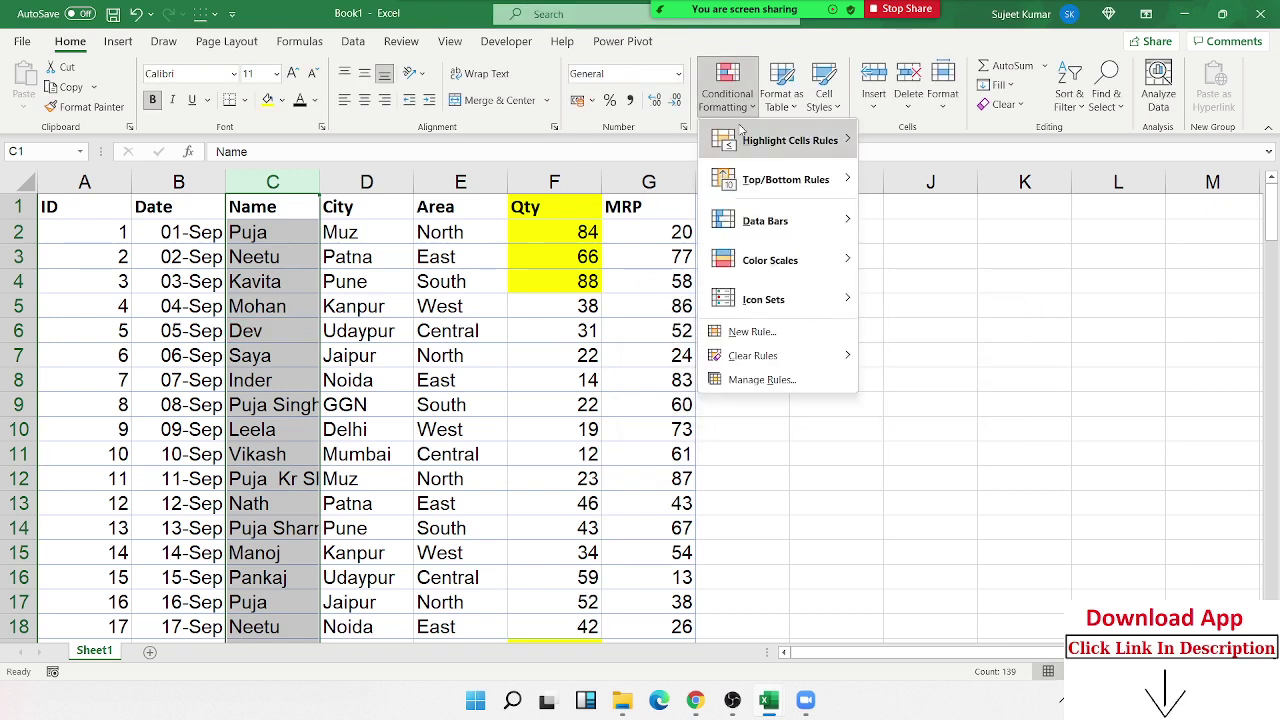
pyautogui.moveTo(745, 140)
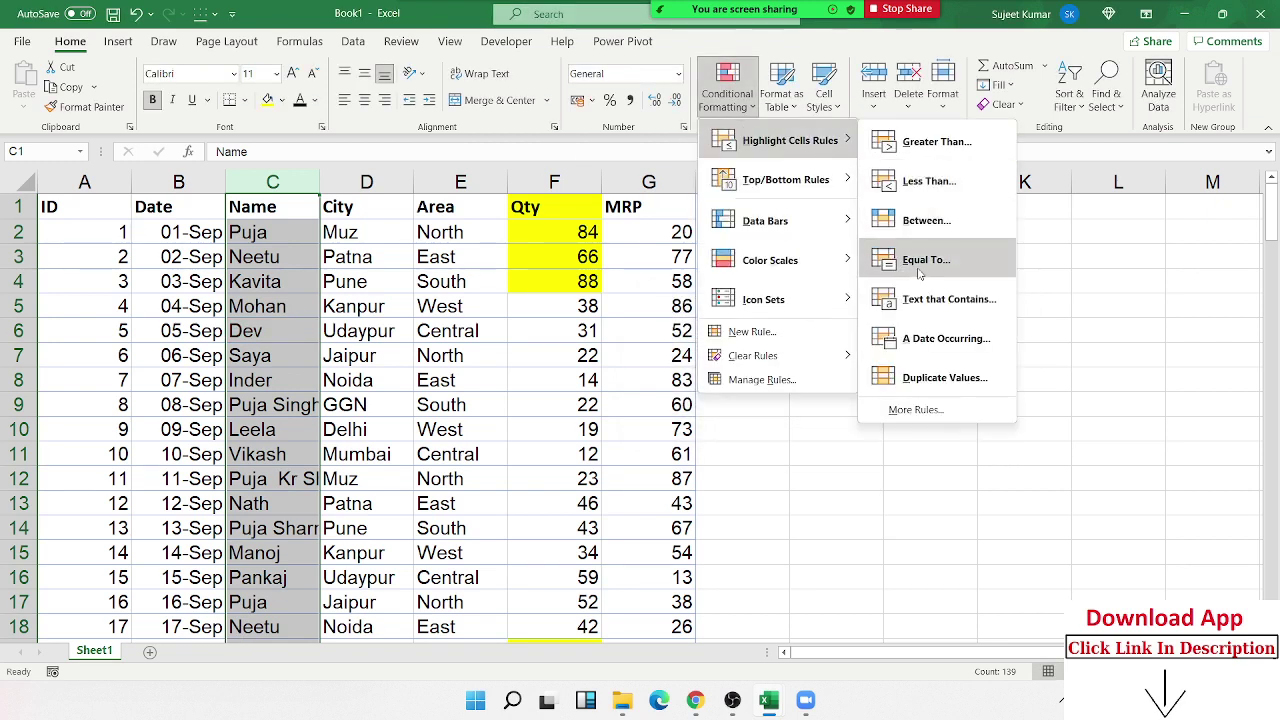
pyautogui.click(883, 278)
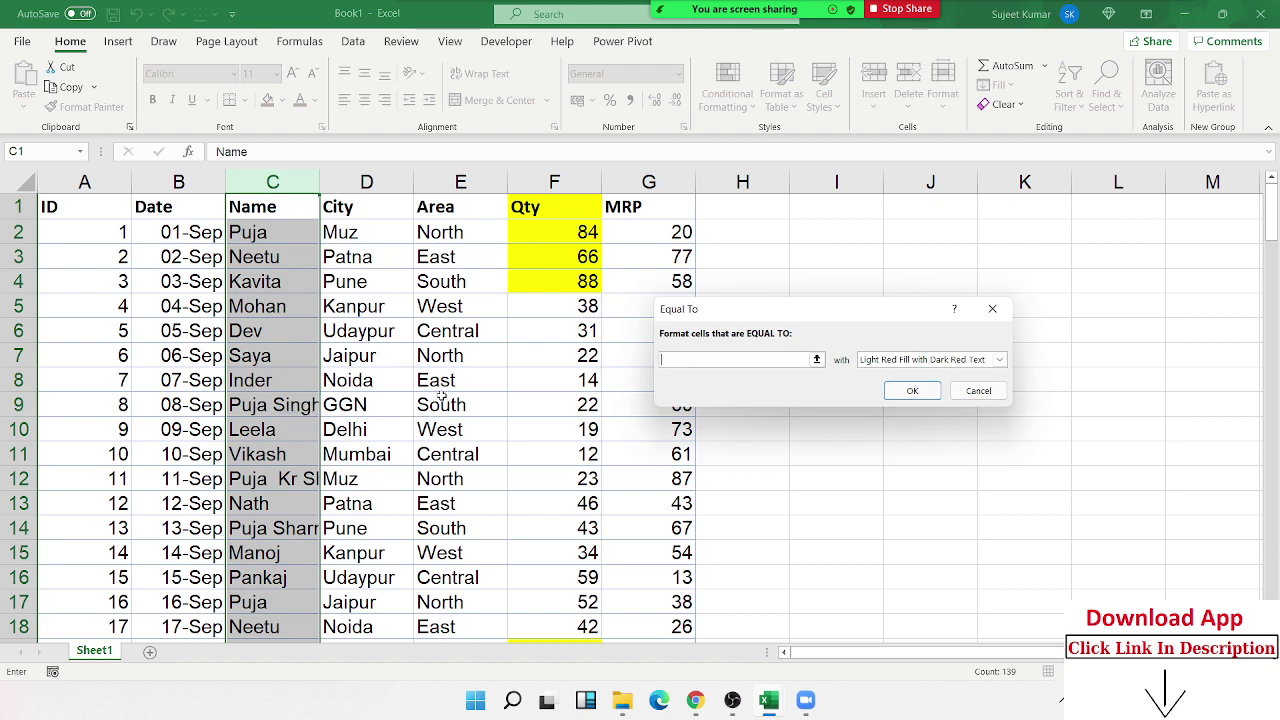
pyautogui.write('Puja')
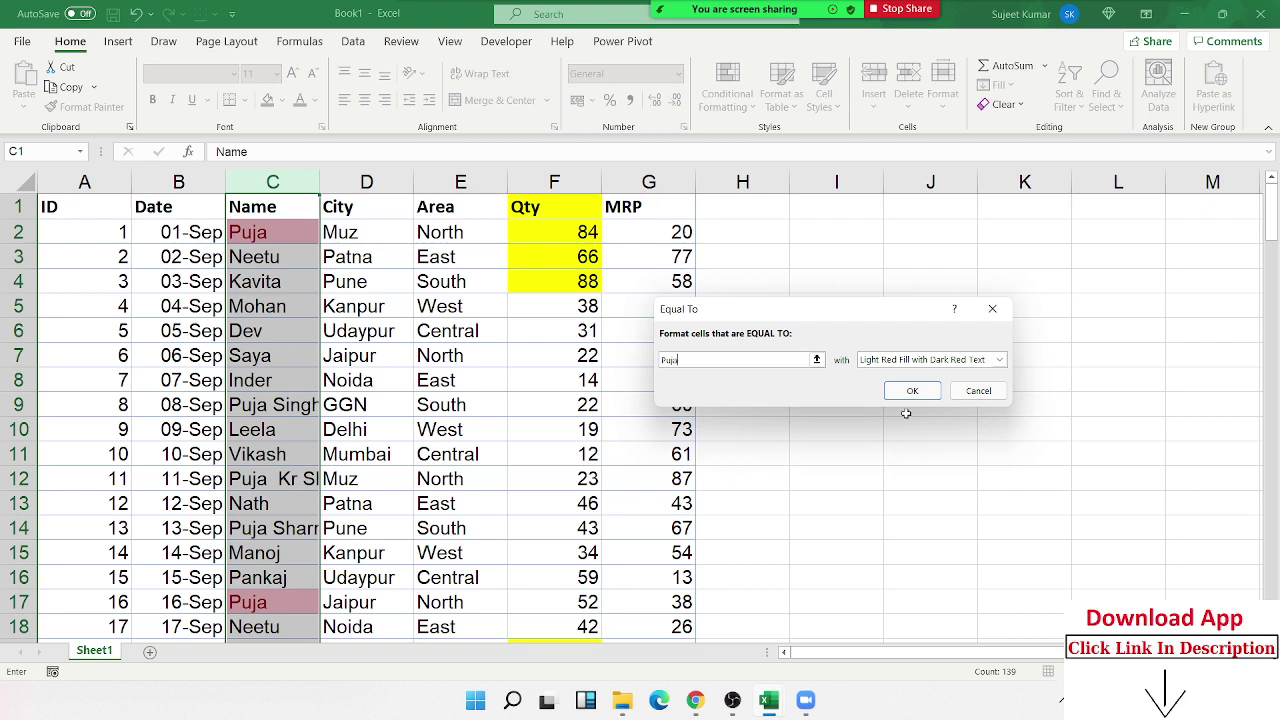
pyautogui.click(978, 390)
# Preview a Text that Contains 'pu' highlight on Names, cancel it, and reopen Conditional Formatting
pyautogui.click(727, 88)
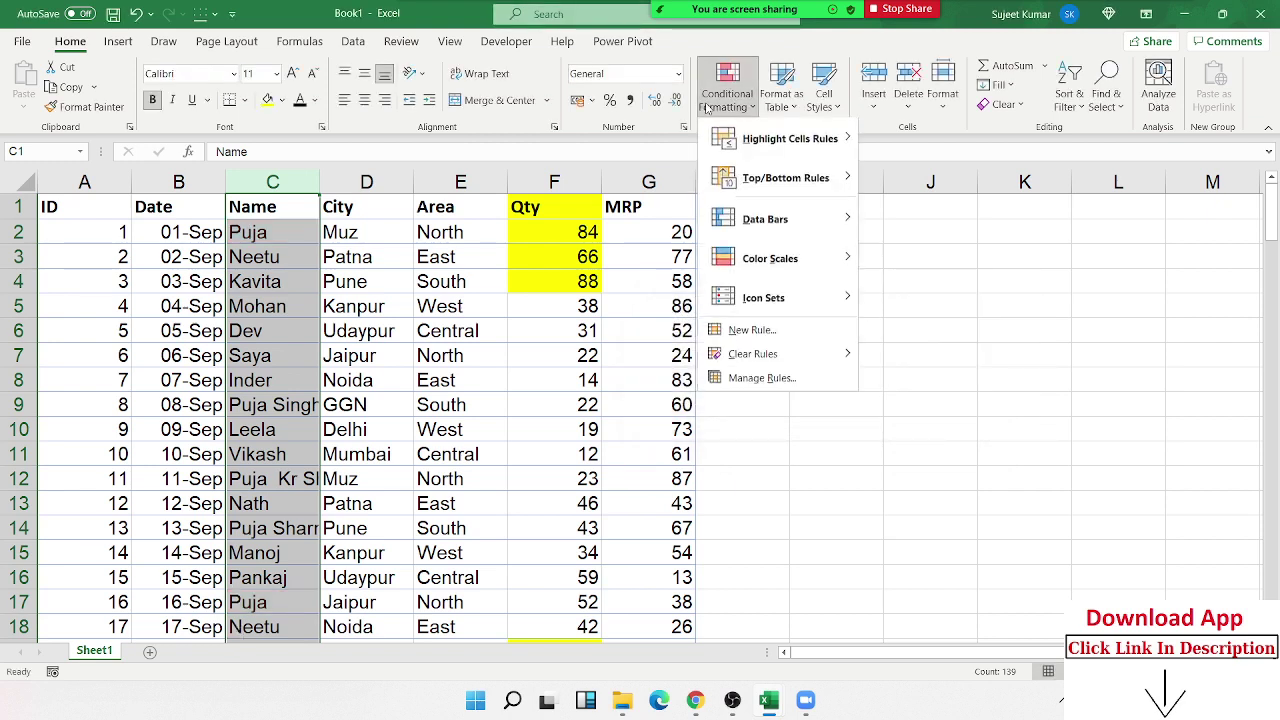
pyautogui.moveTo(800, 141)
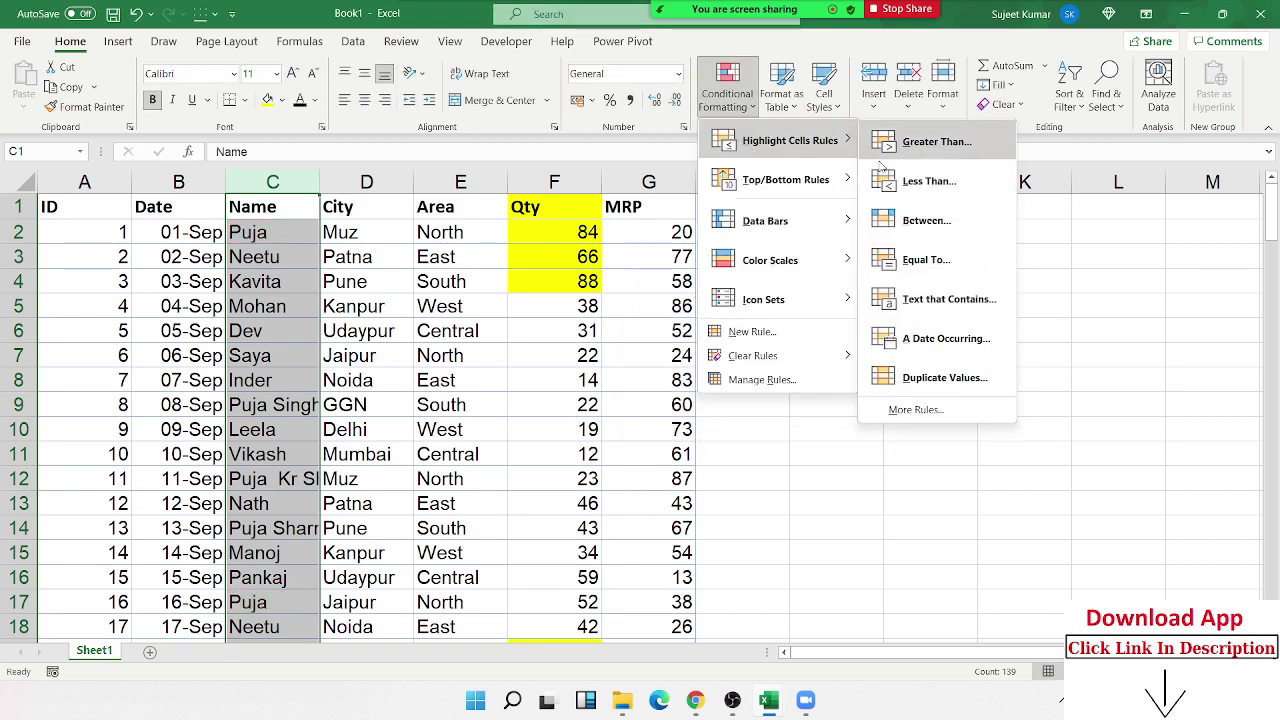
pyautogui.click(977, 306)
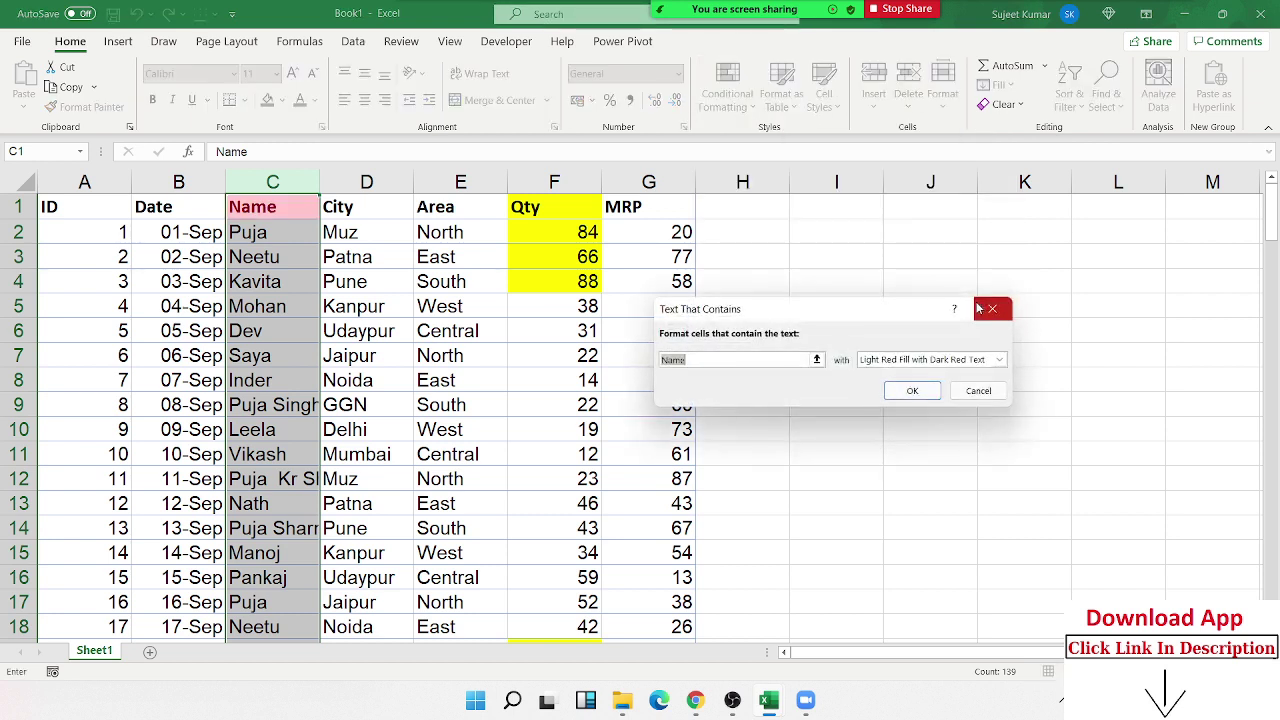
pyautogui.write('puja')
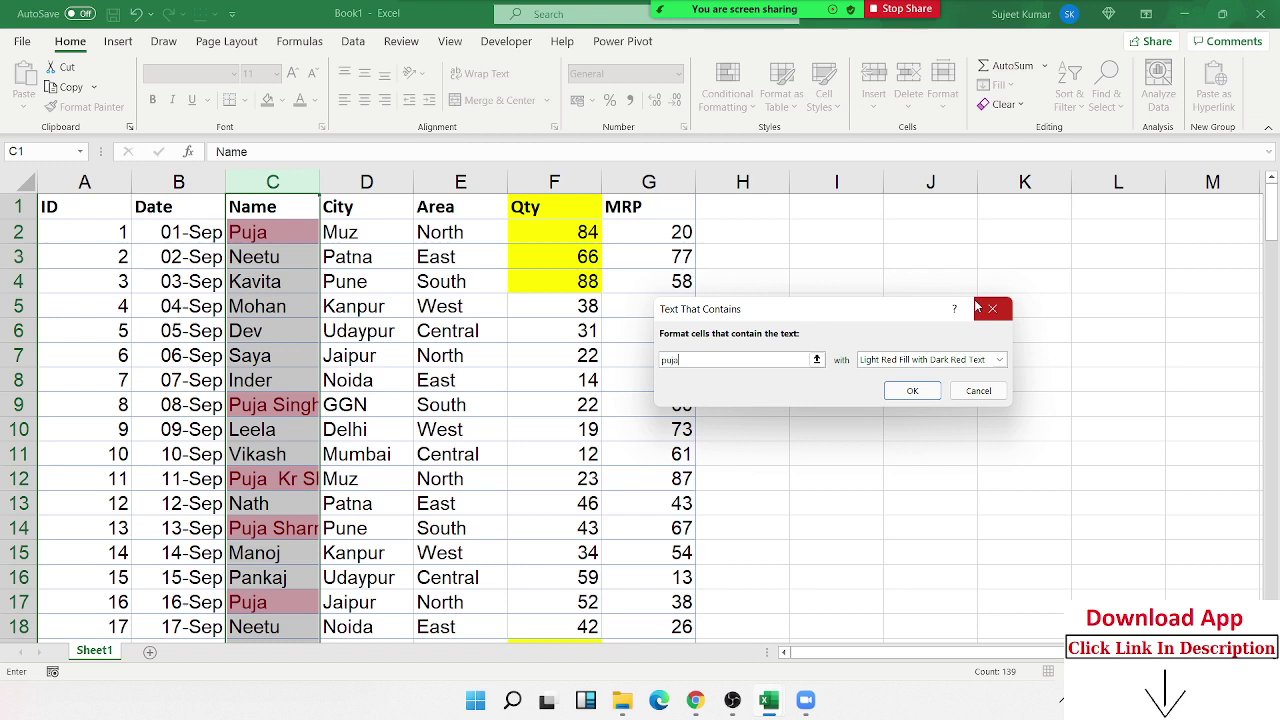
pyautogui.click(979, 391)
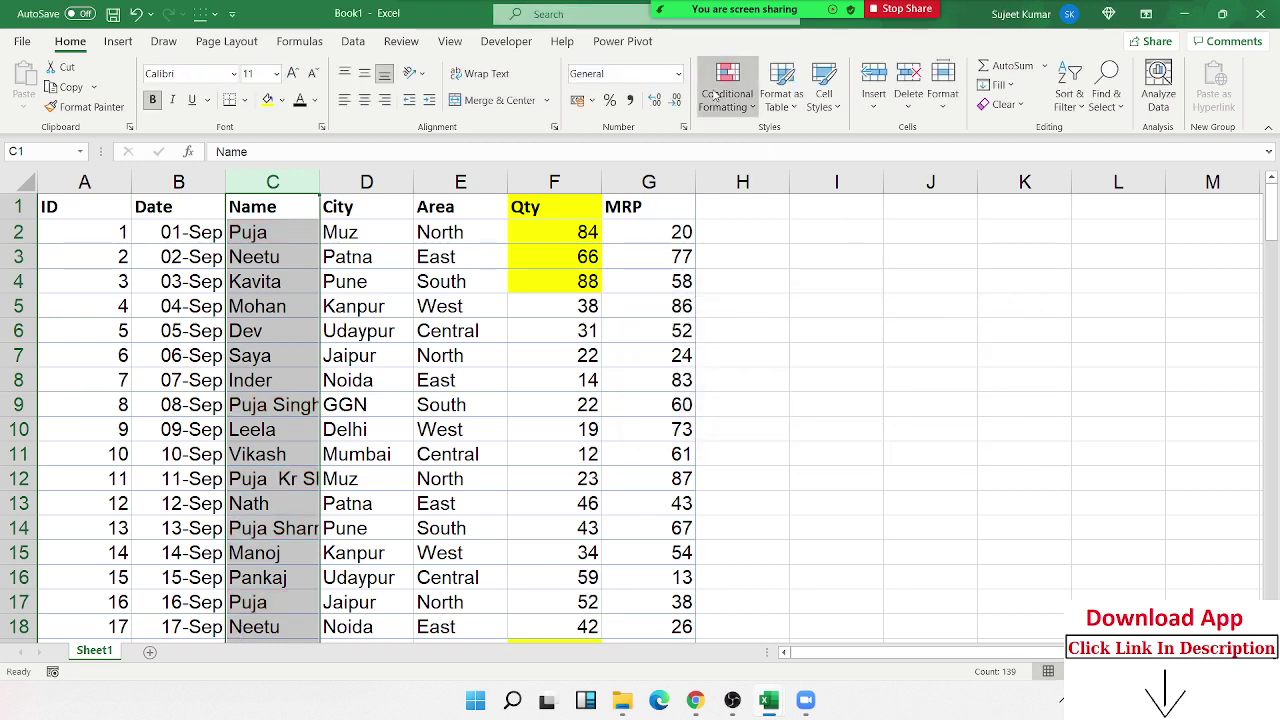
pyautogui.click(728, 95)
# Select the Date column, preview an Equal To 05-sep highlight, then cancel it
pyautogui.moveTo(748, 134)
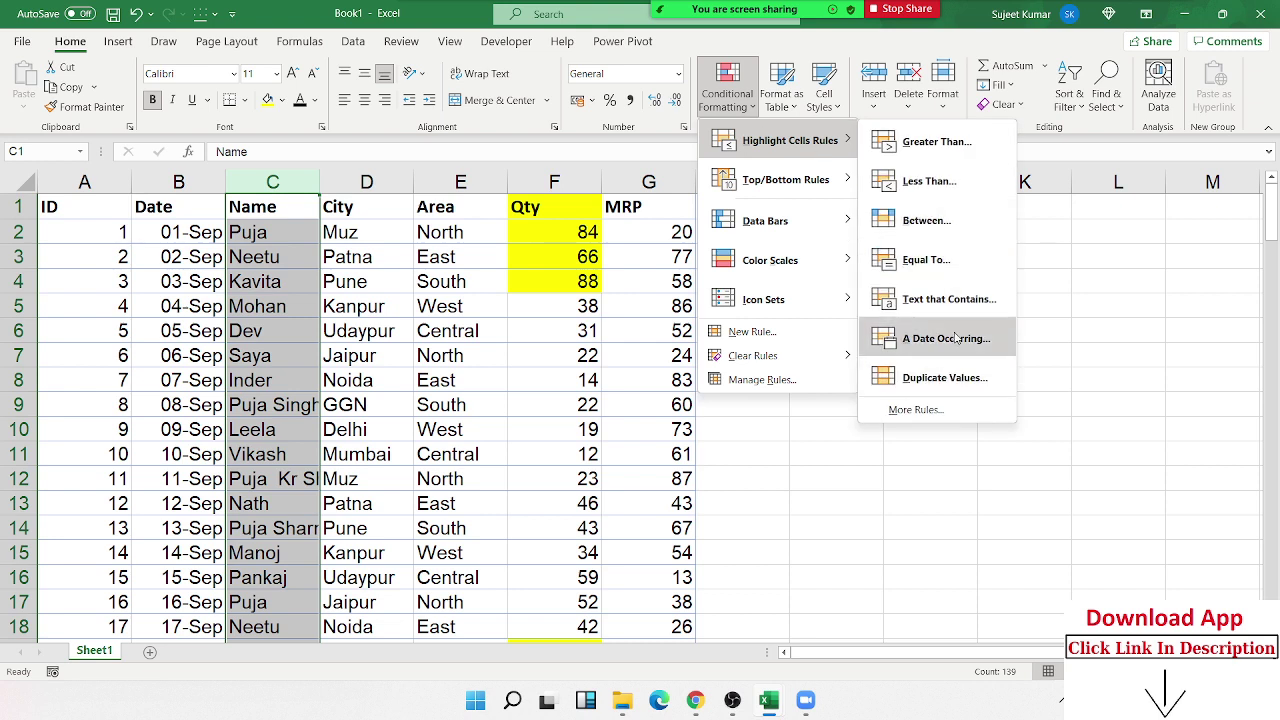
pyautogui.click(221, 257)
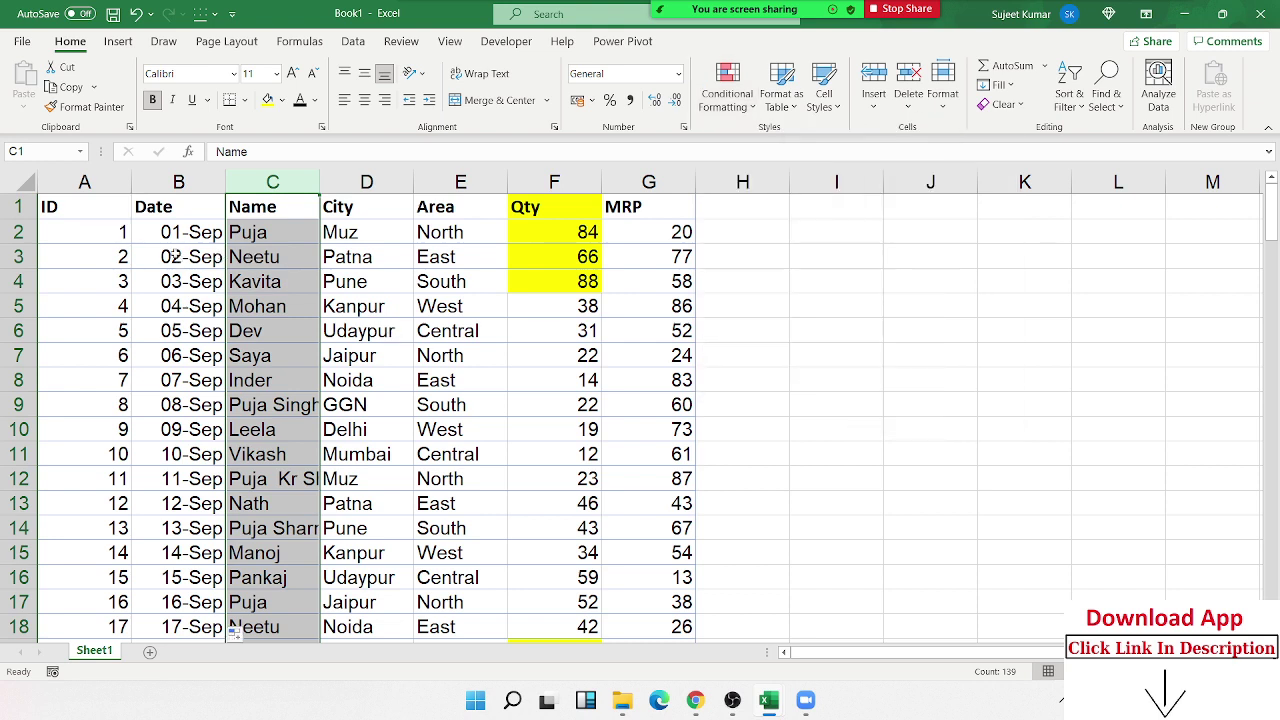
pyautogui.click(183, 191)
pyautogui.click(728, 95)
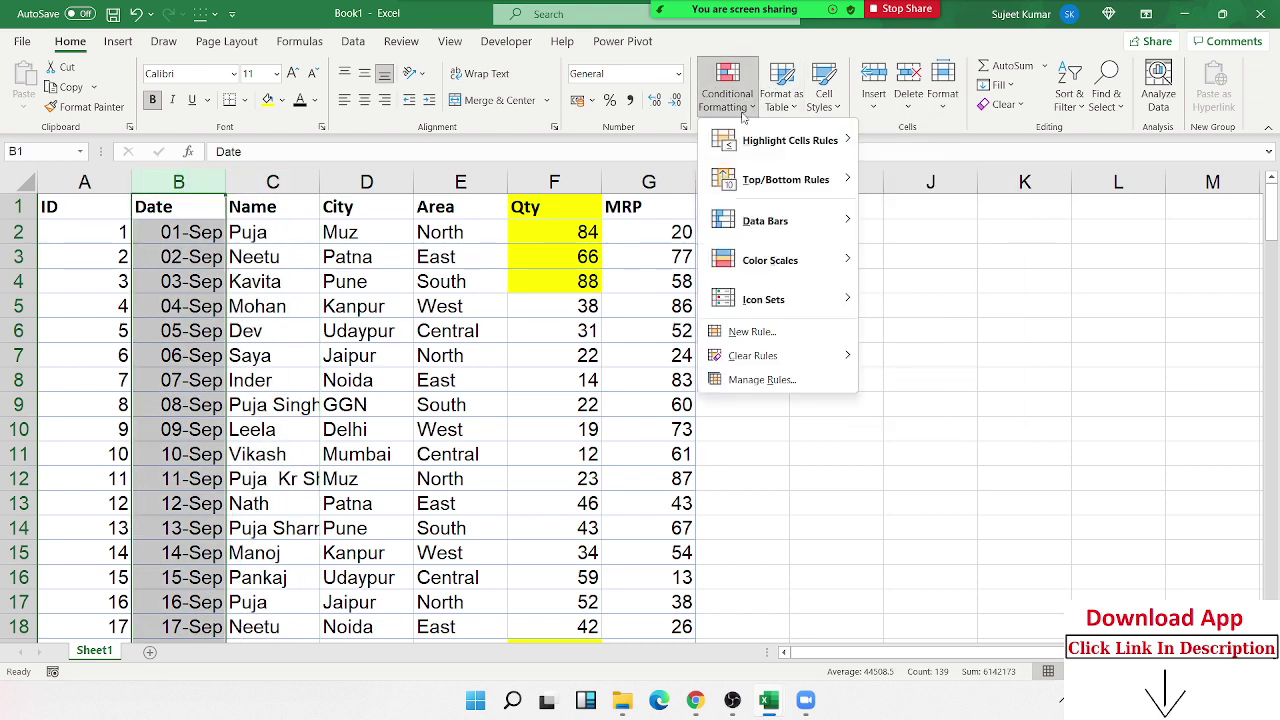
pyautogui.moveTo(752, 138)
pyautogui.click(872, 259)
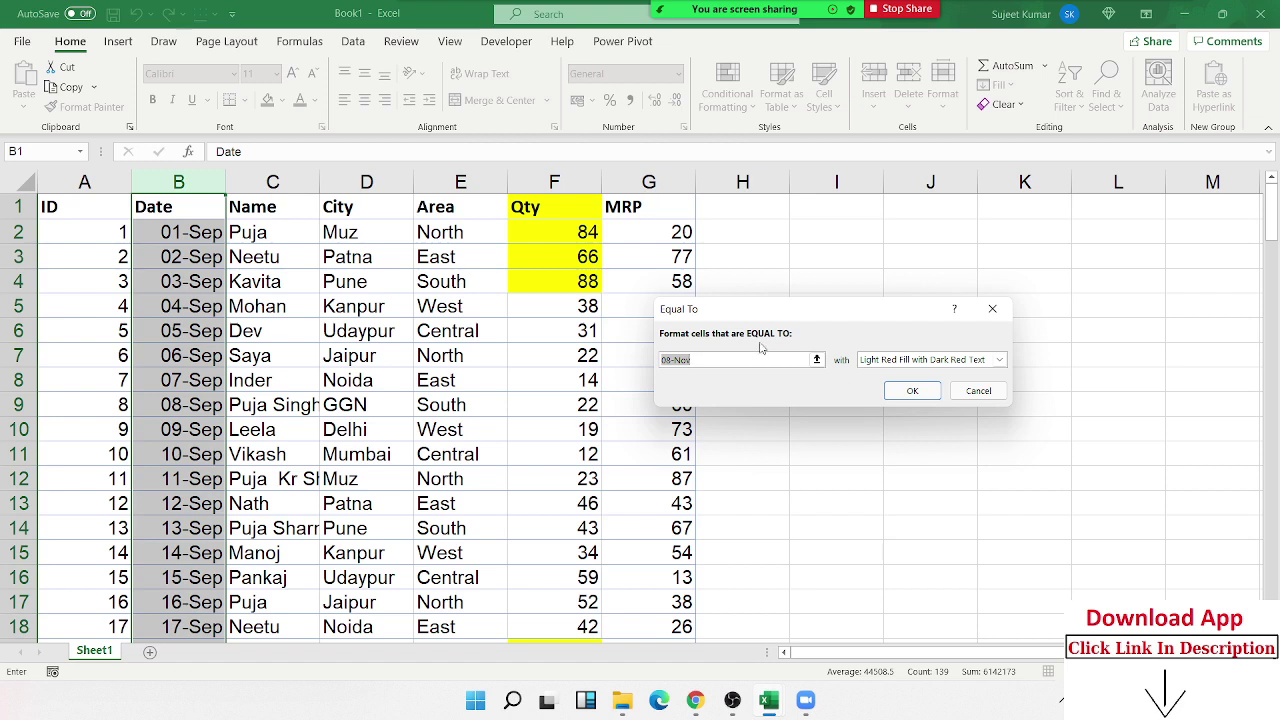
pyautogui.write('05-se')
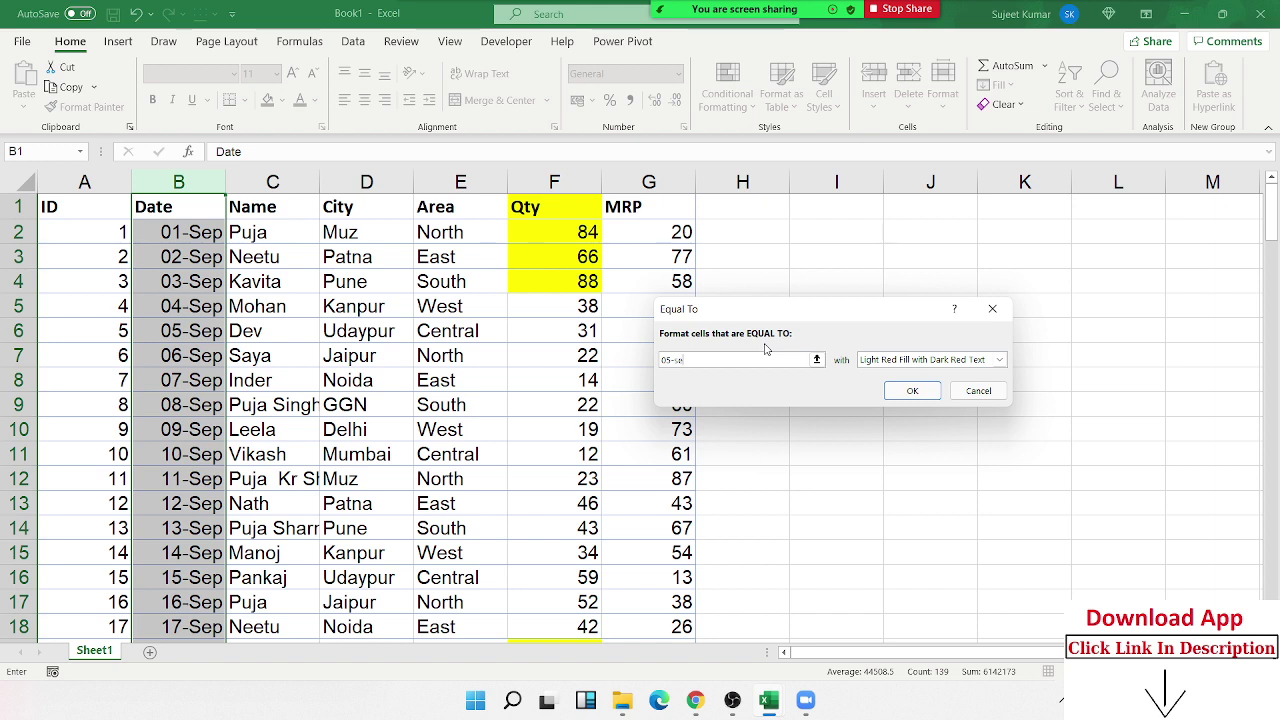
pyautogui.write('p')
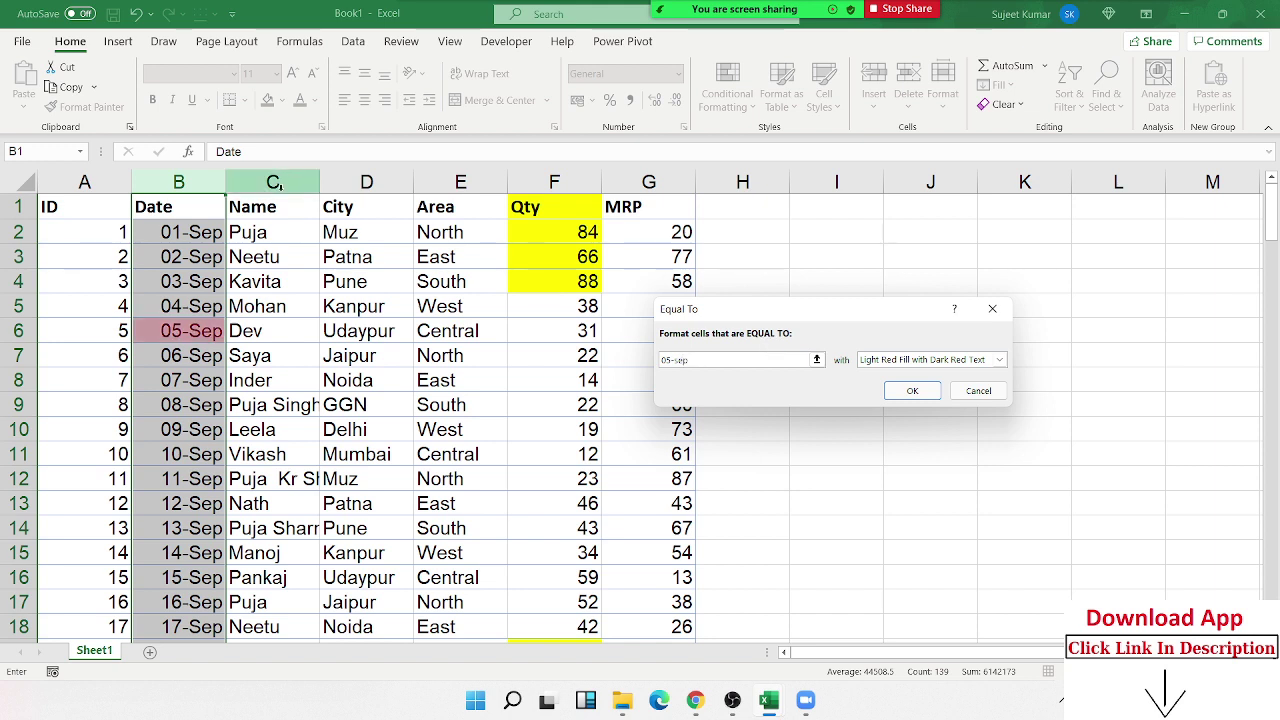
pyautogui.press('Escape')
# Enter 10-9 in B2 and fill the Date column down with consecutive days to 26-Sep
pyautogui.click(193, 222)
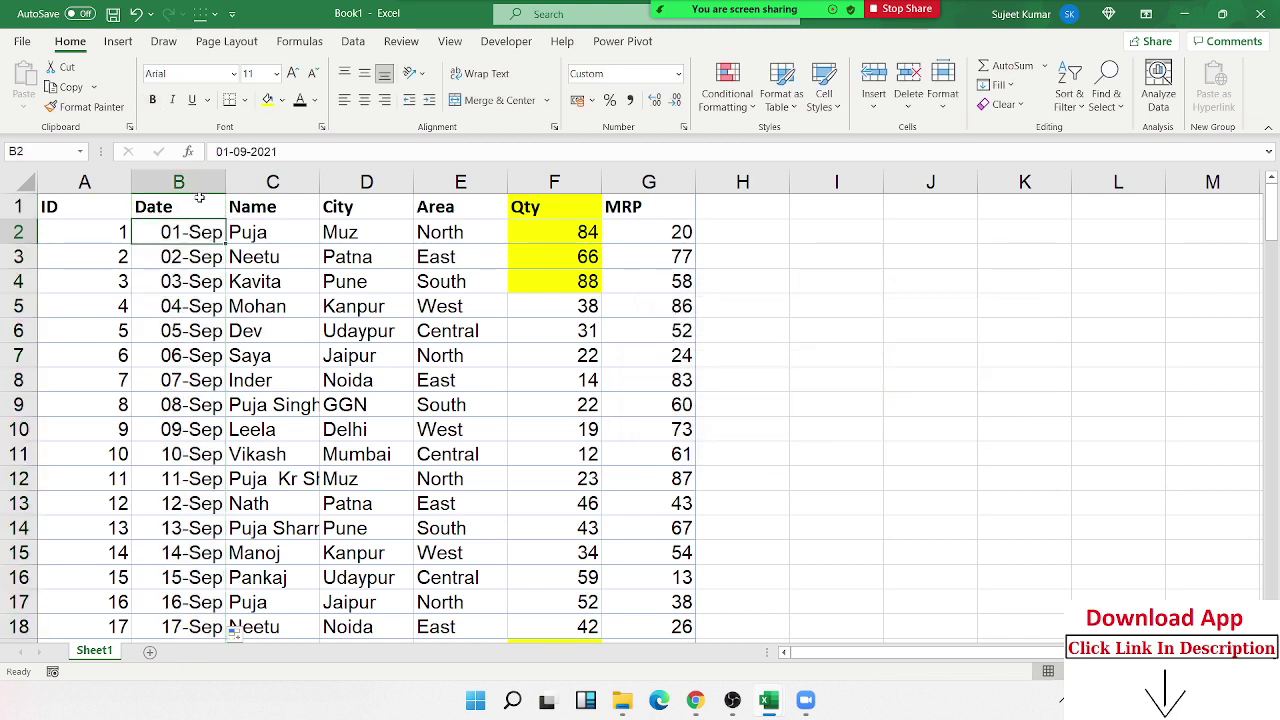
pyautogui.write('10-9')
pyautogui.press('Return')
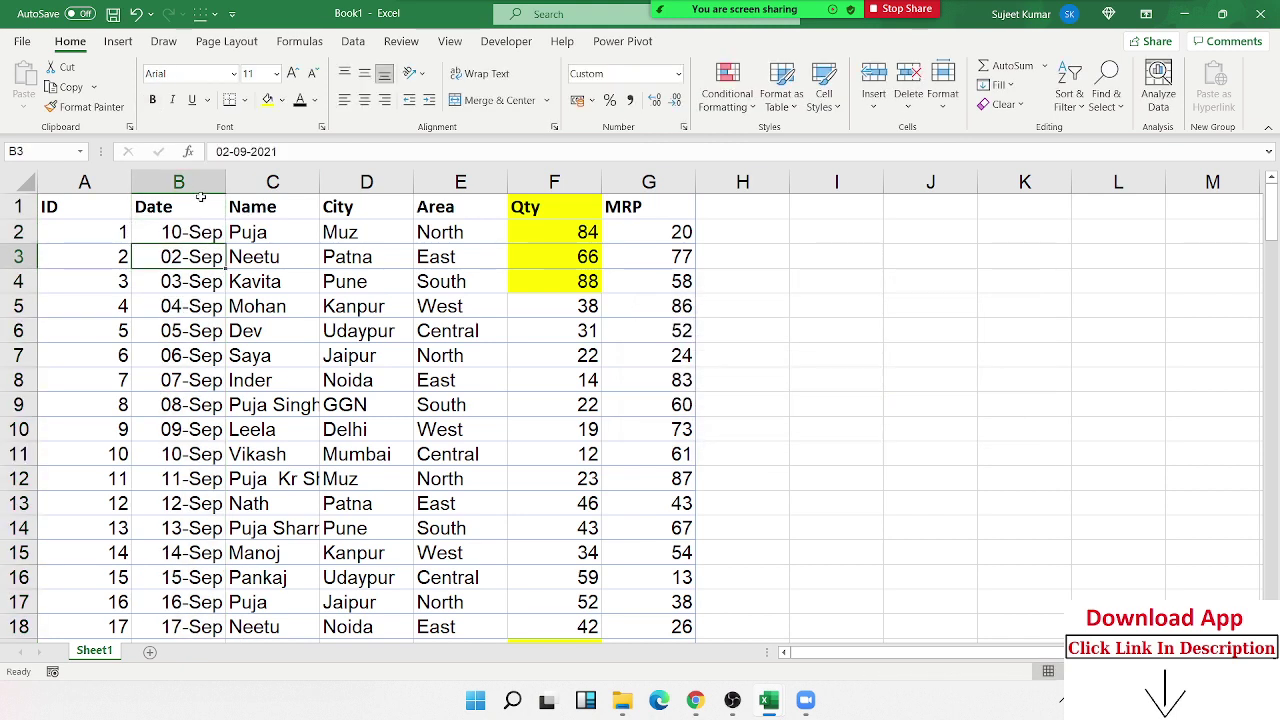
pyautogui.click(220, 230)
pyautogui.doubleClick(223, 244)
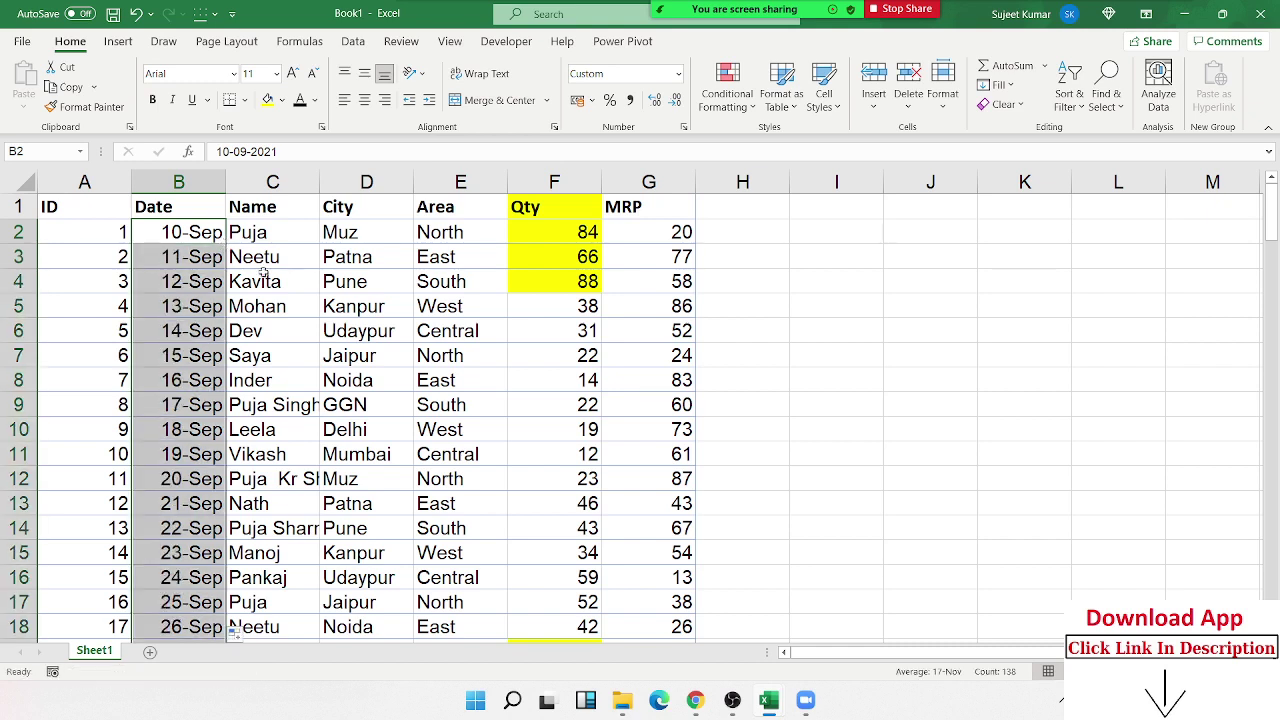
# Preview the A Date Occurring highlight for today, tomorrow, last 7 days and this week
pyautogui.click(725, 95)
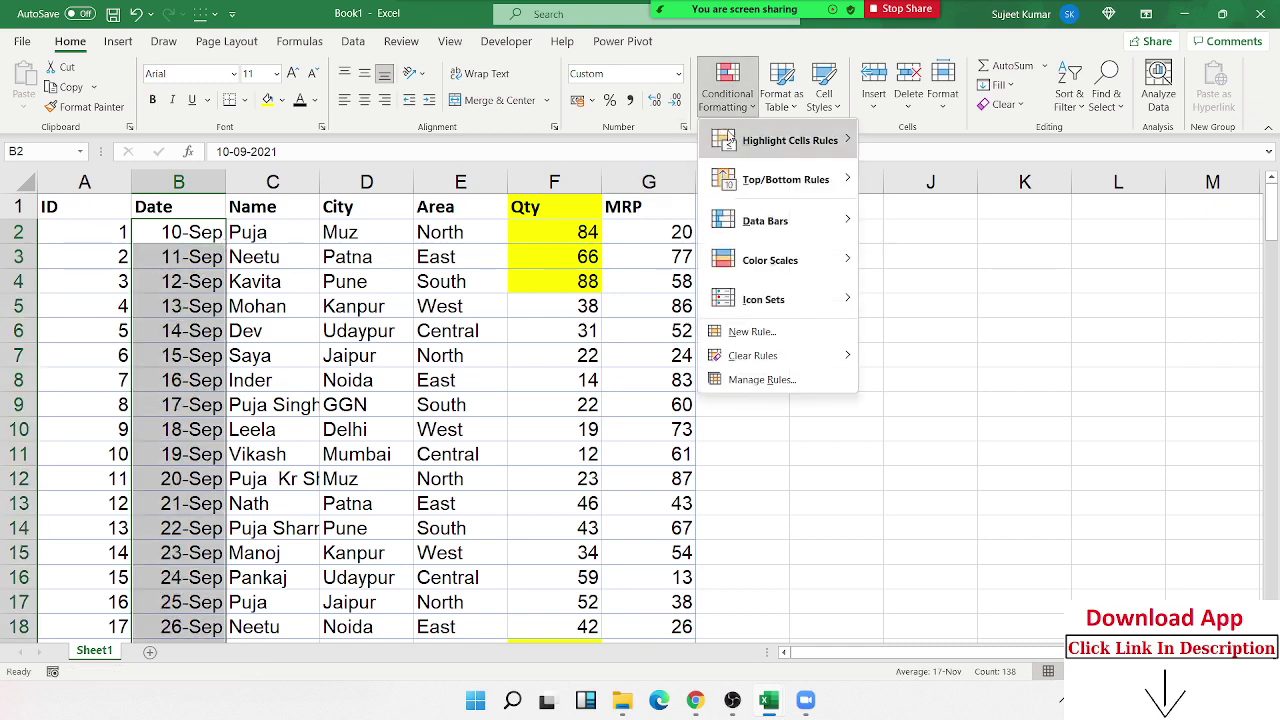
pyautogui.moveTo(790, 140)
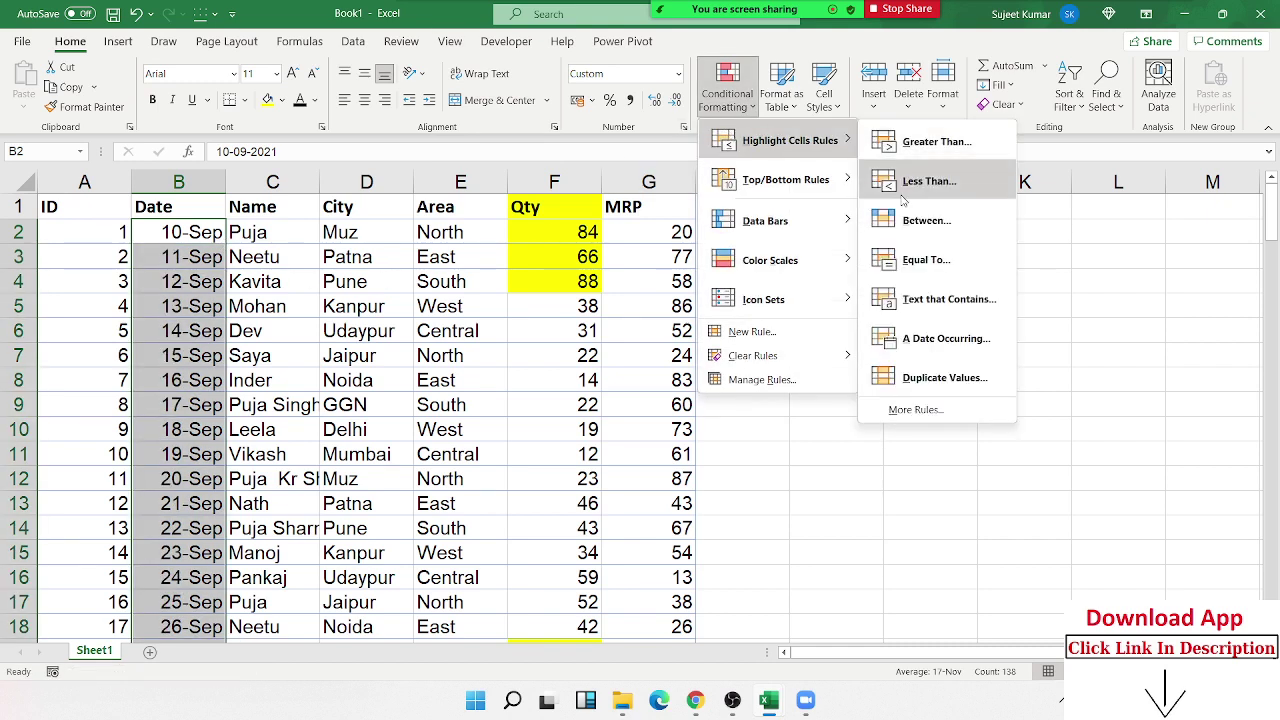
pyautogui.click(916, 342)
pyautogui.click(740, 342)
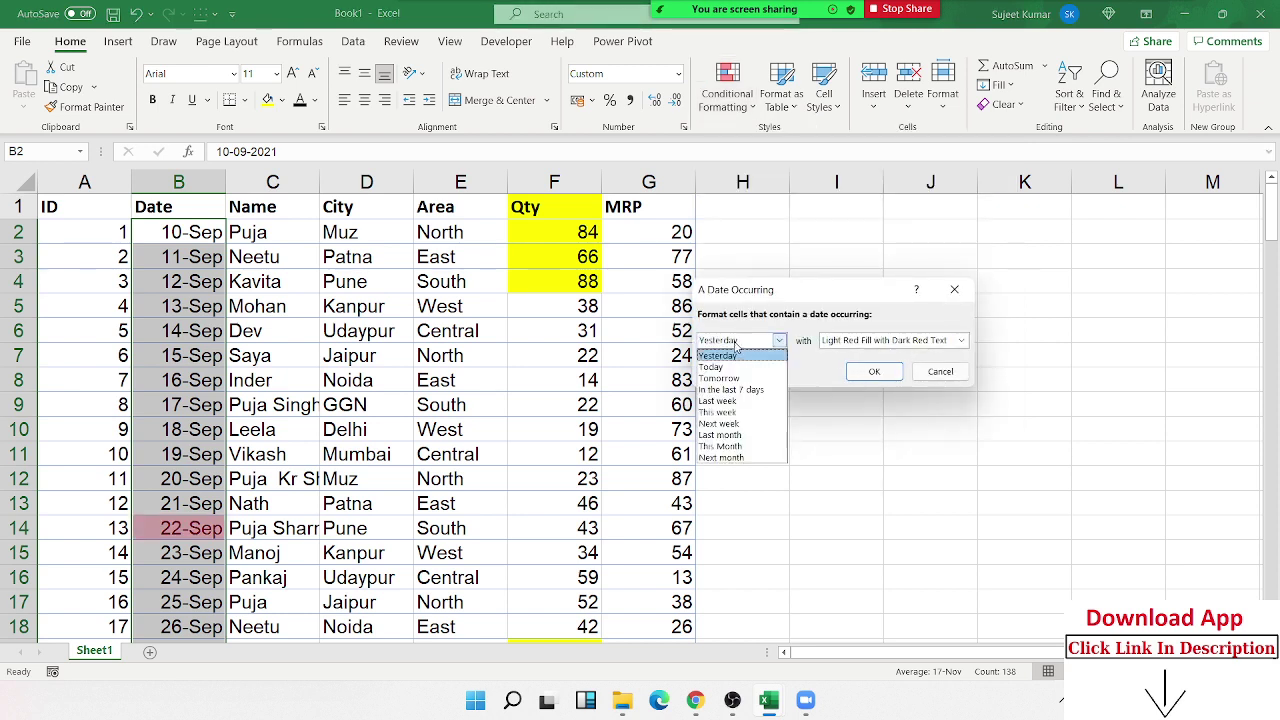
pyautogui.click(733, 368)
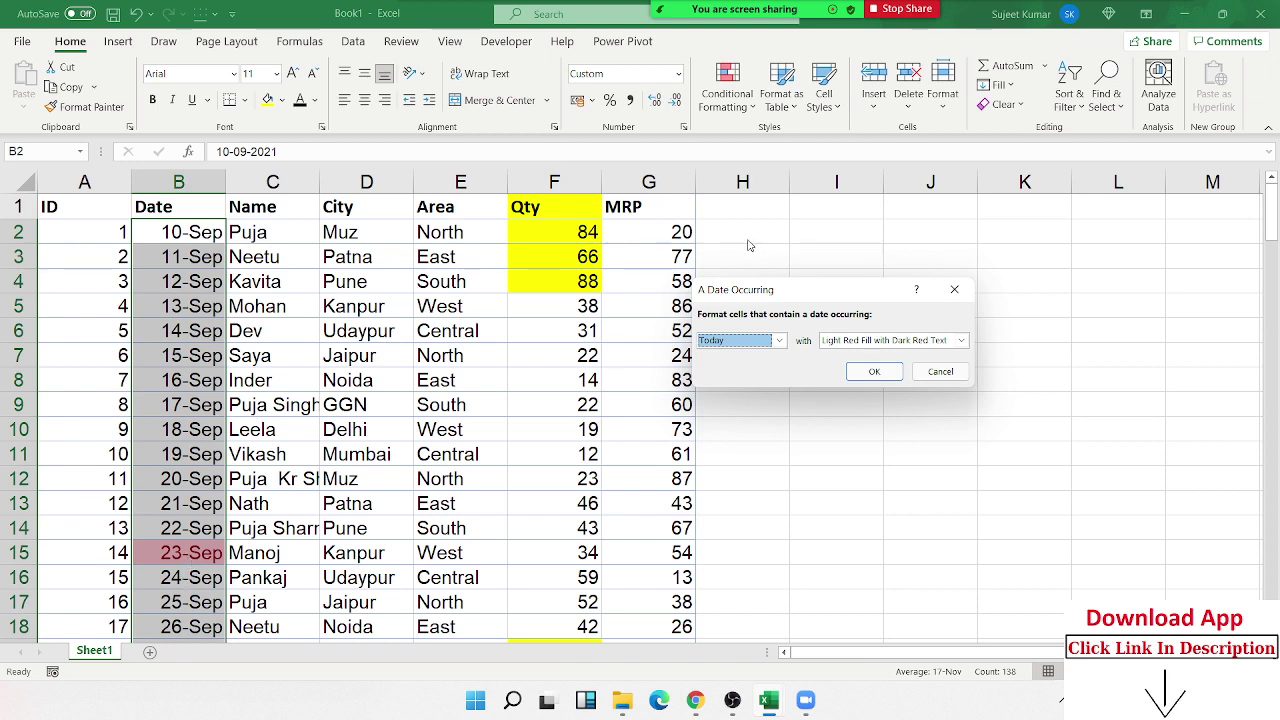
pyautogui.click(720, 341)
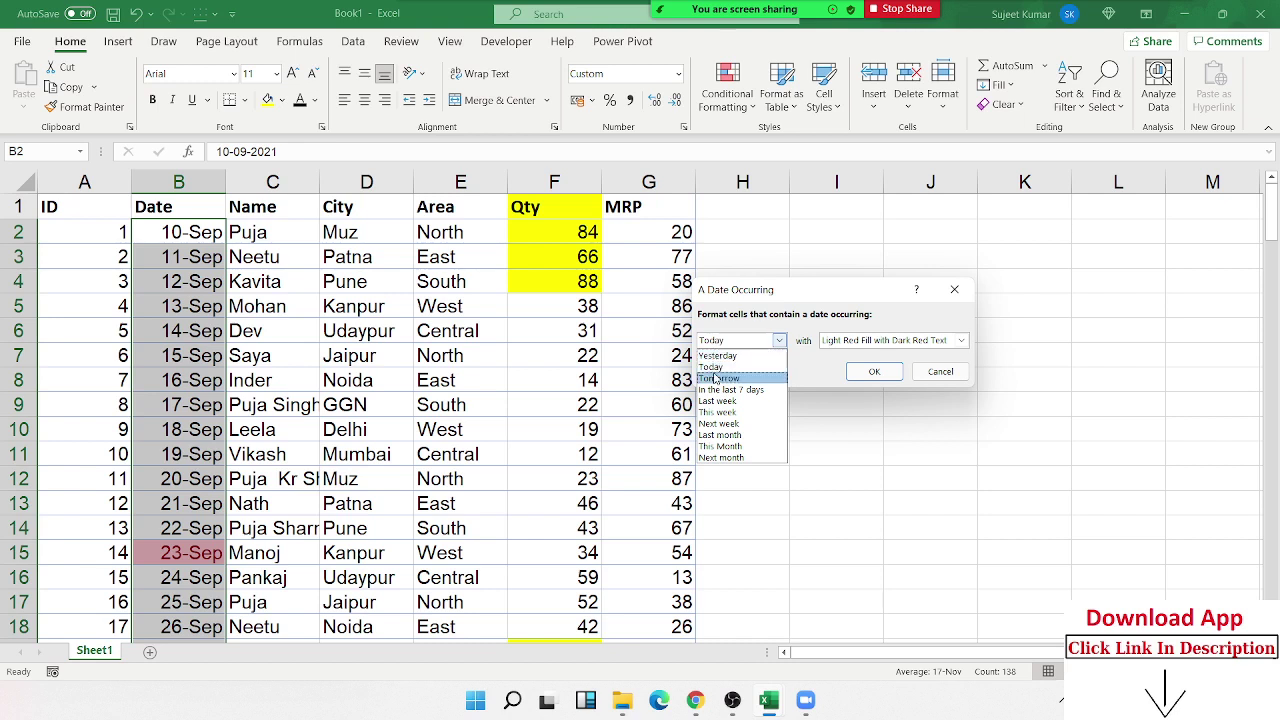
pyautogui.click(716, 378)
pyautogui.click(779, 340)
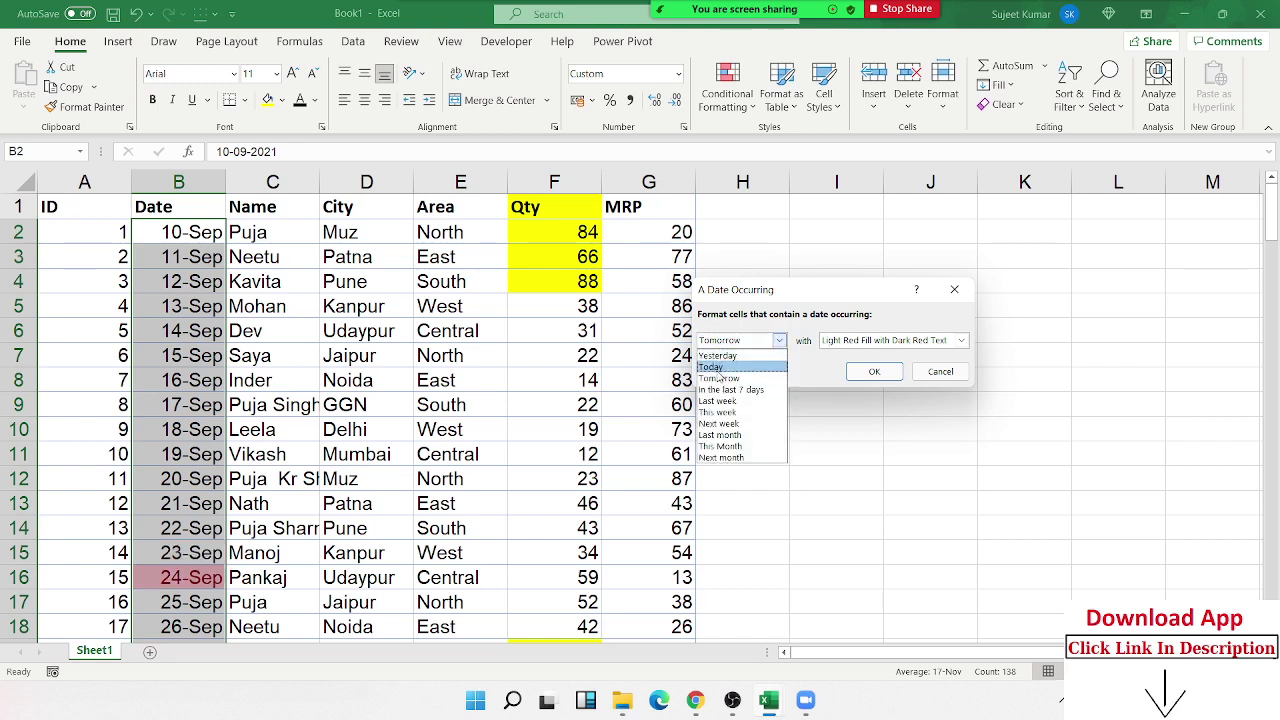
pyautogui.click(717, 389)
pyautogui.click(725, 340)
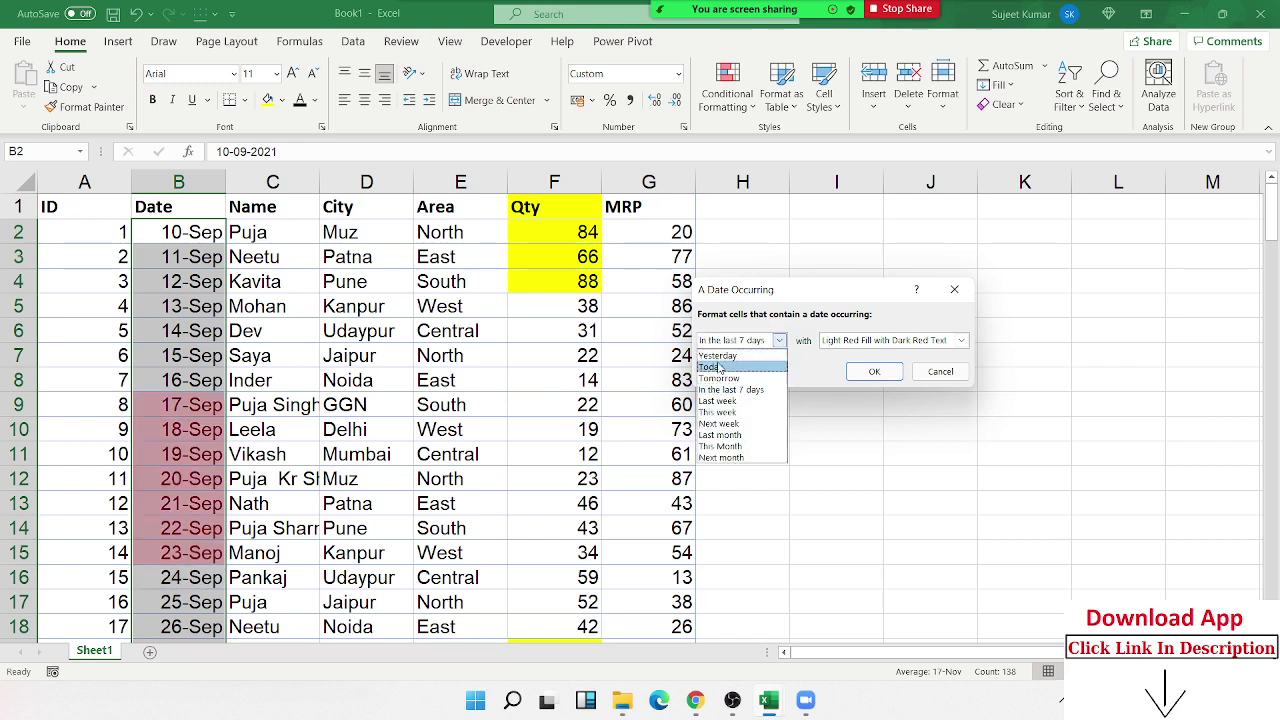
pyautogui.click(717, 412)
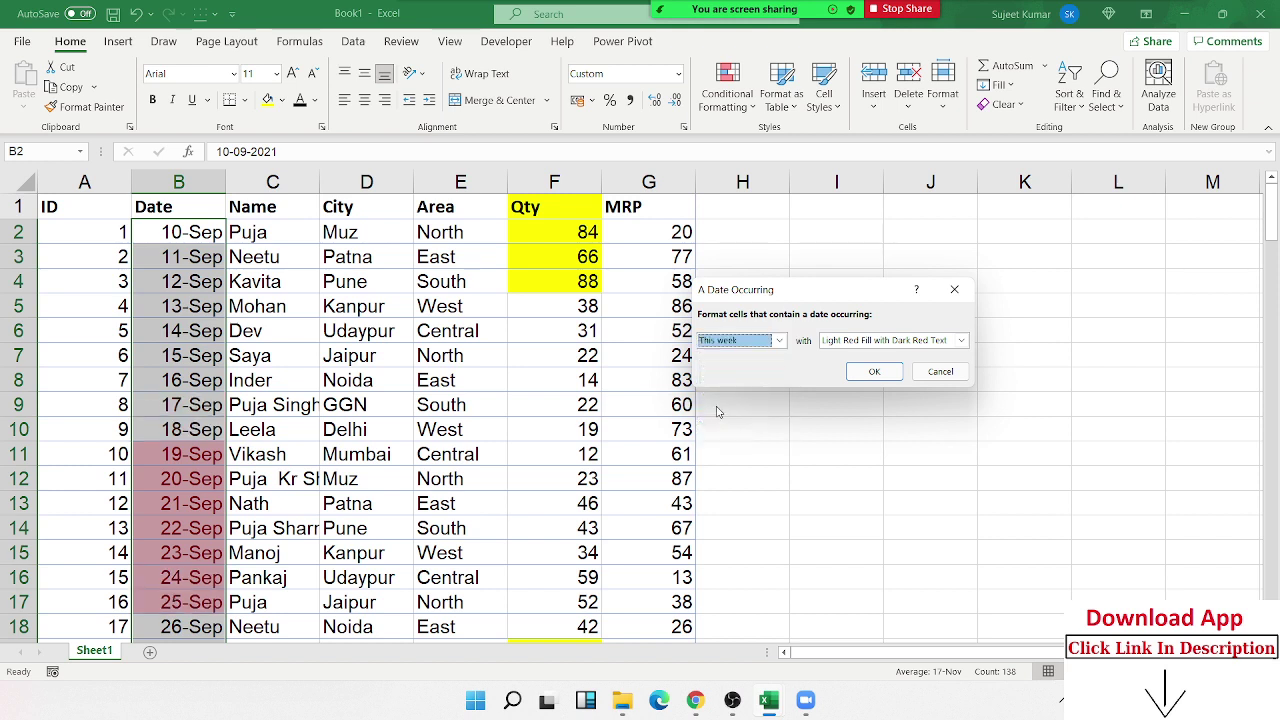
# Try the last 7 days, today, yesterday and tomorrow periods, then cancel the date rule
pyautogui.click(728, 341)
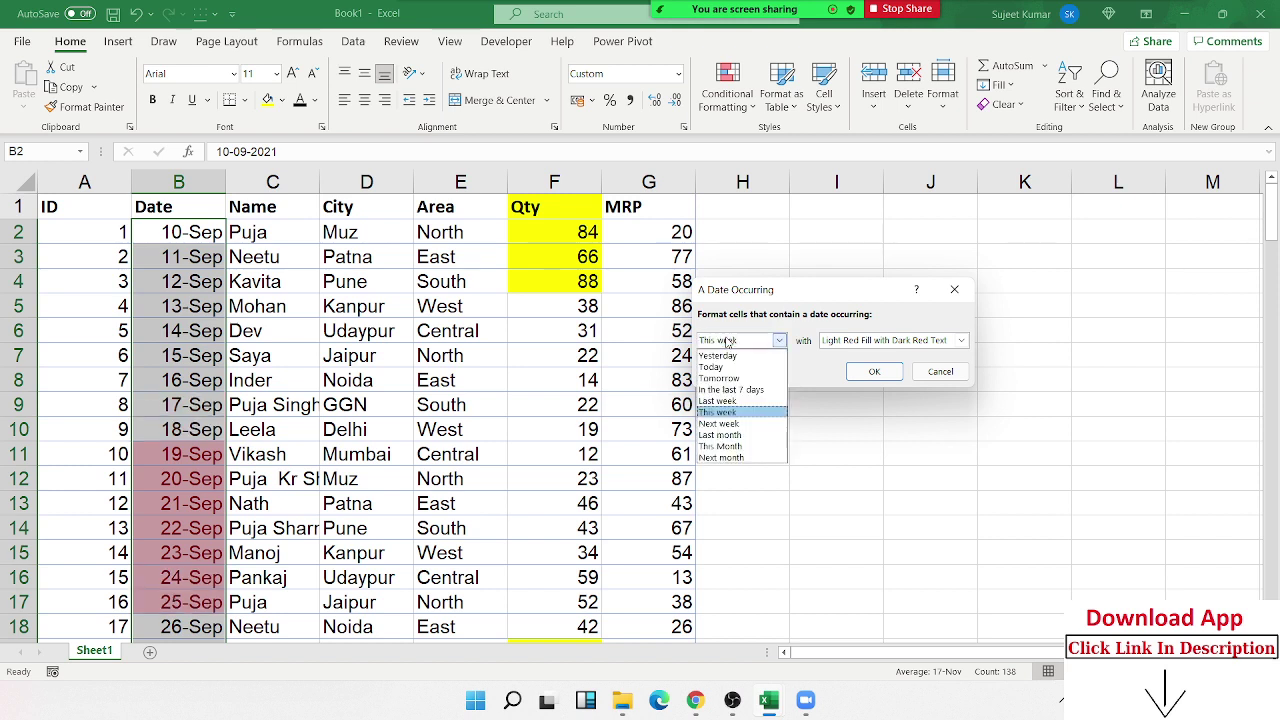
pyautogui.click(718, 390)
pyautogui.click(730, 341)
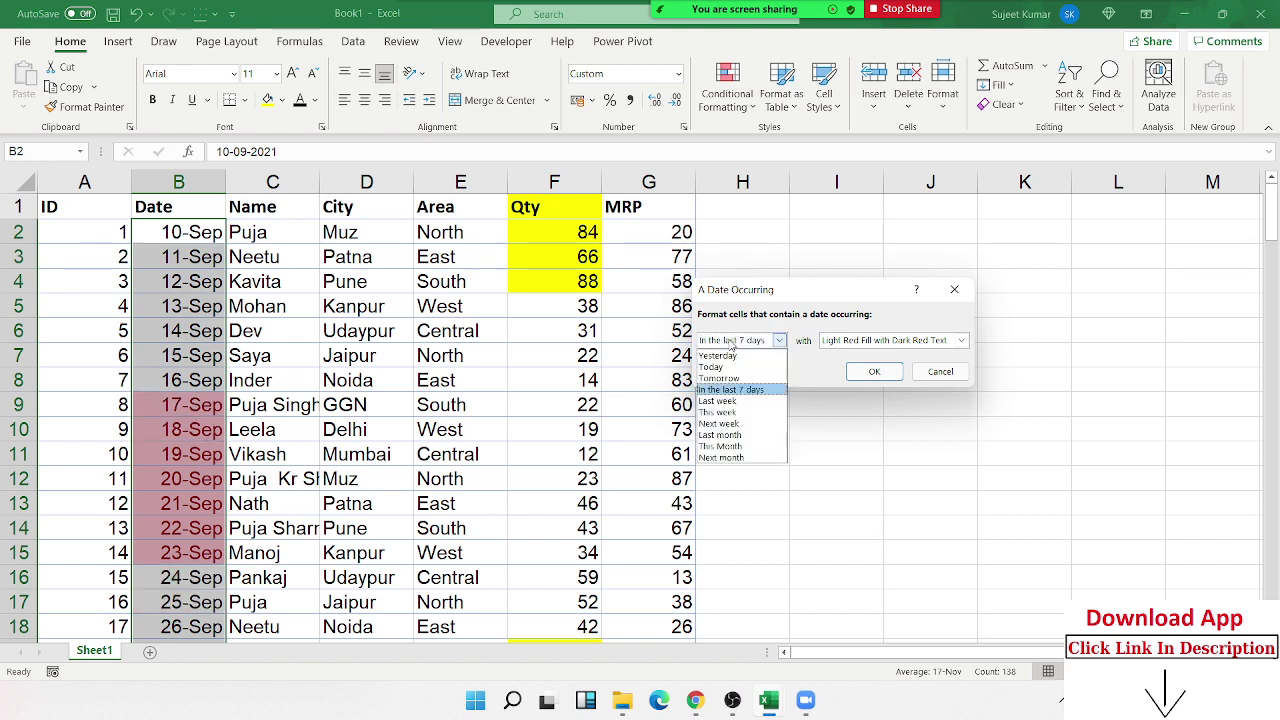
pyautogui.click(719, 368)
pyautogui.click(727, 344)
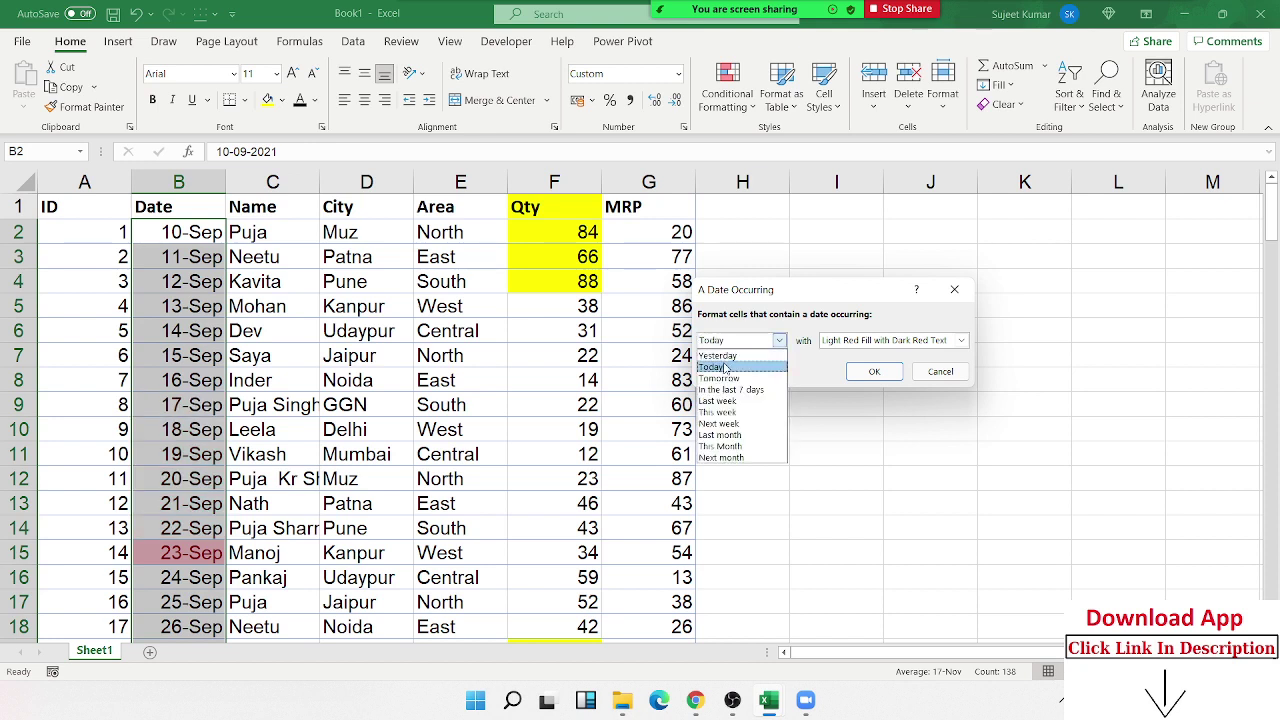
pyautogui.click(722, 356)
pyautogui.click(730, 343)
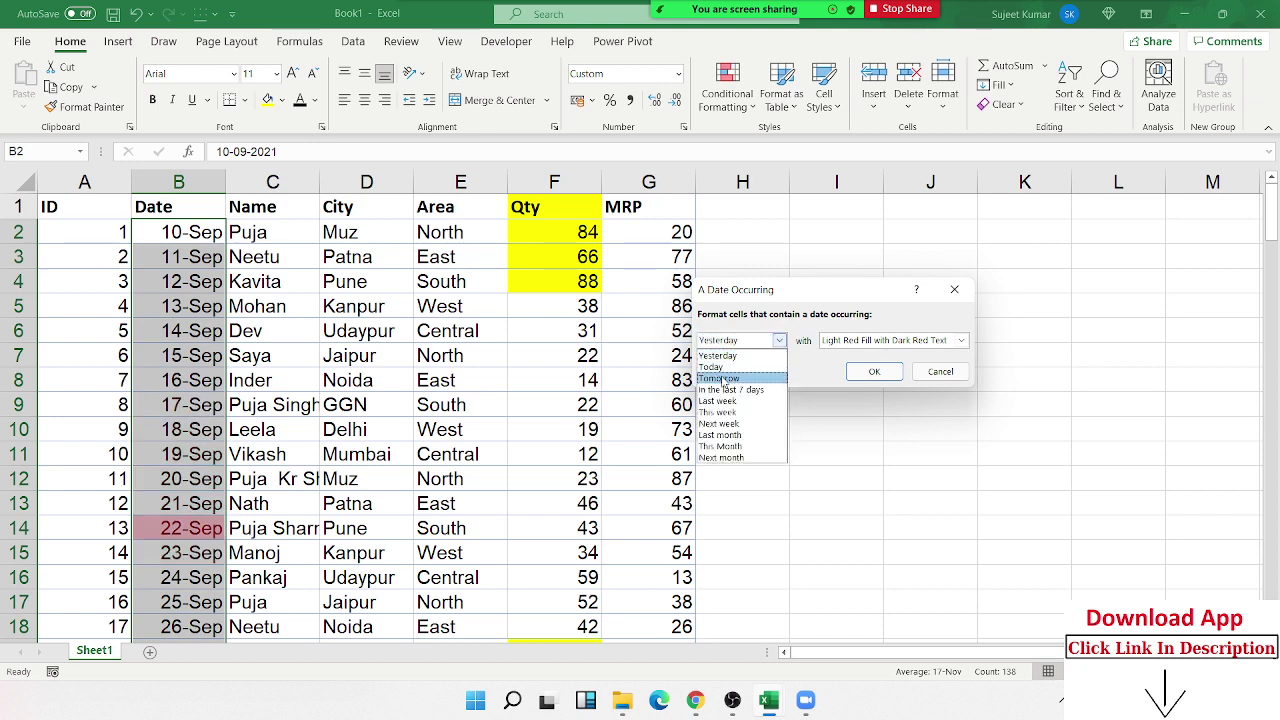
pyautogui.click(721, 379)
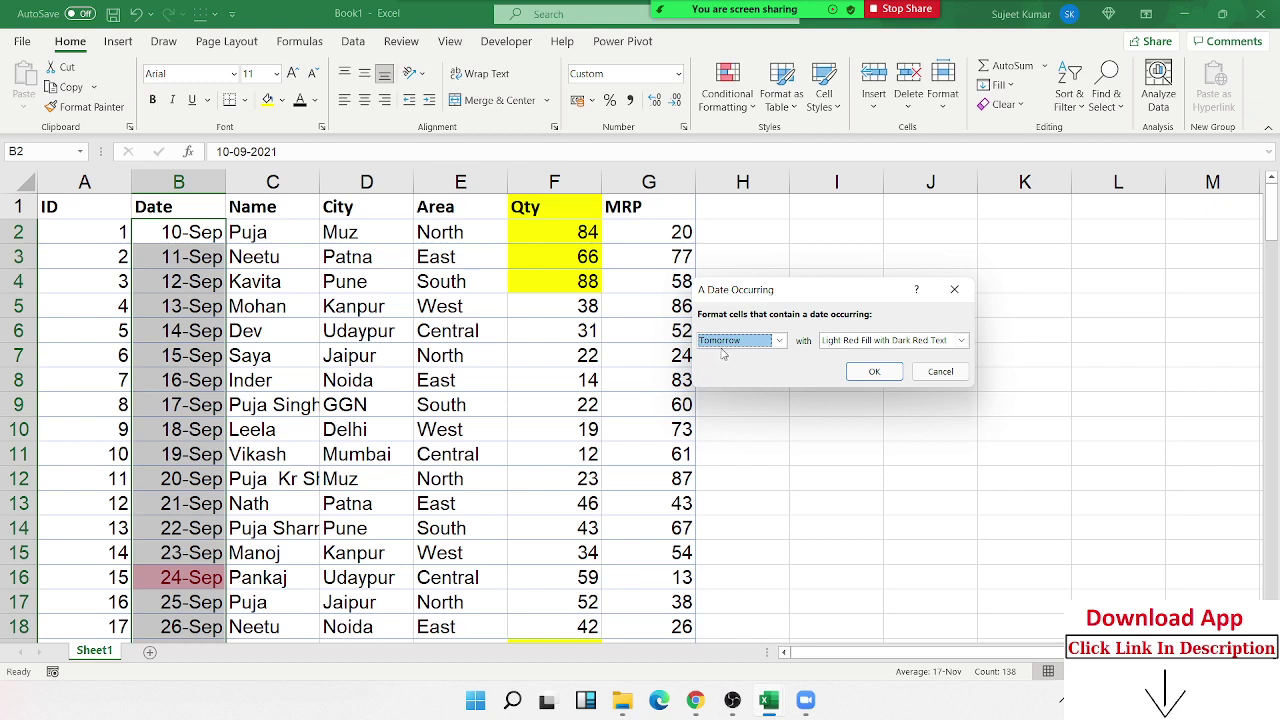
pyautogui.click(725, 342)
pyautogui.click(720, 379)
pyautogui.click(721, 343)
pyautogui.click(712, 390)
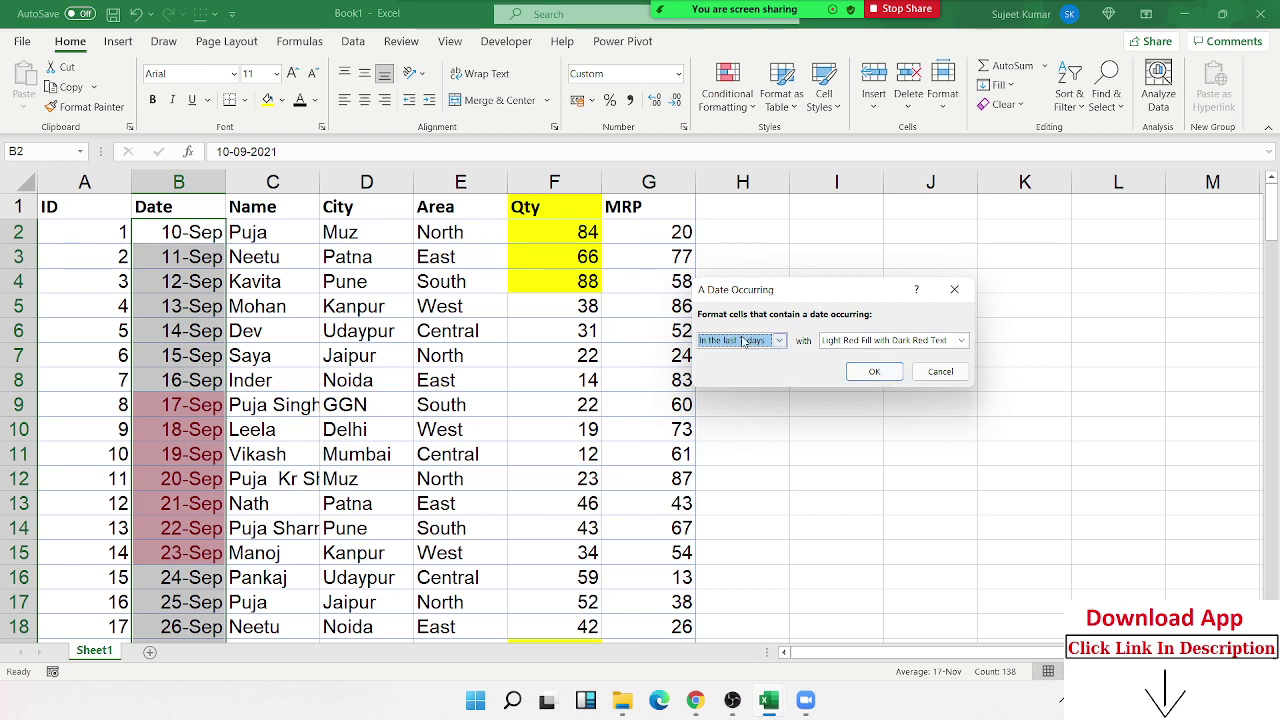
pyautogui.click(940, 371)
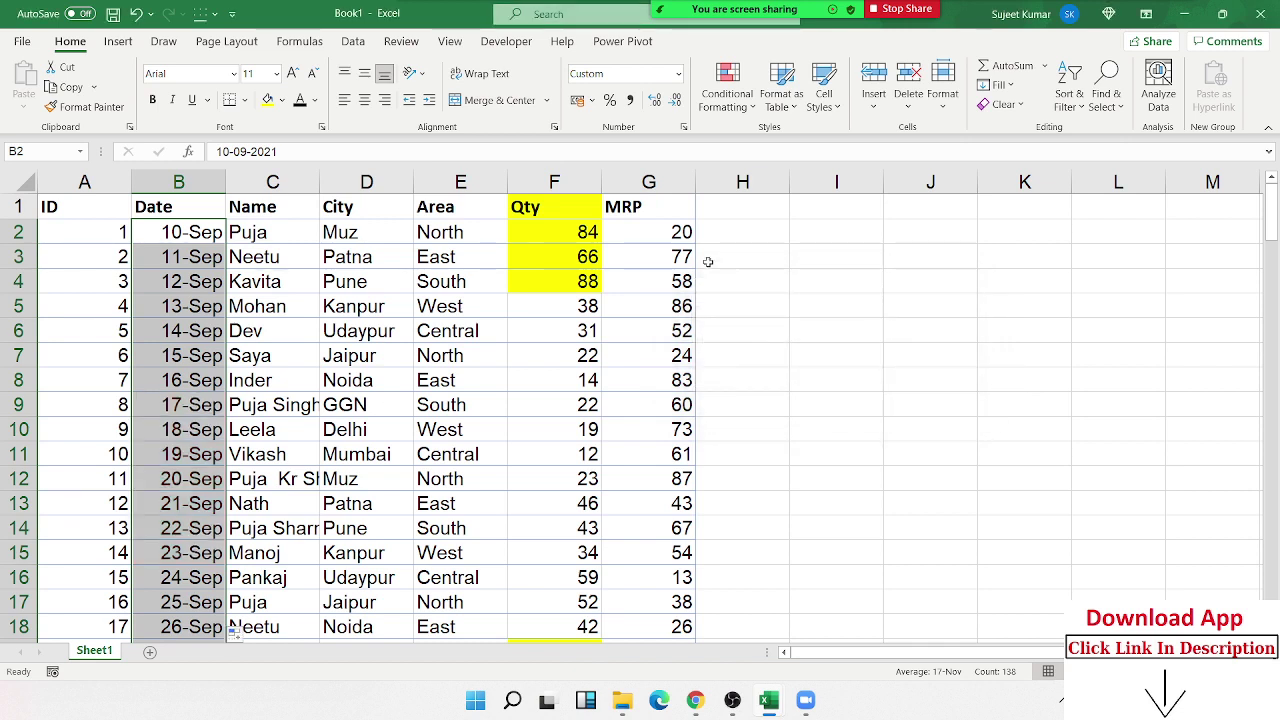
# Trial a Duplicate Values rule on MRP (G2:G17), cancel it, and add a new Sheet2
pyautogui.moveTo(668, 232); pyautogui.dragTo(654, 628)
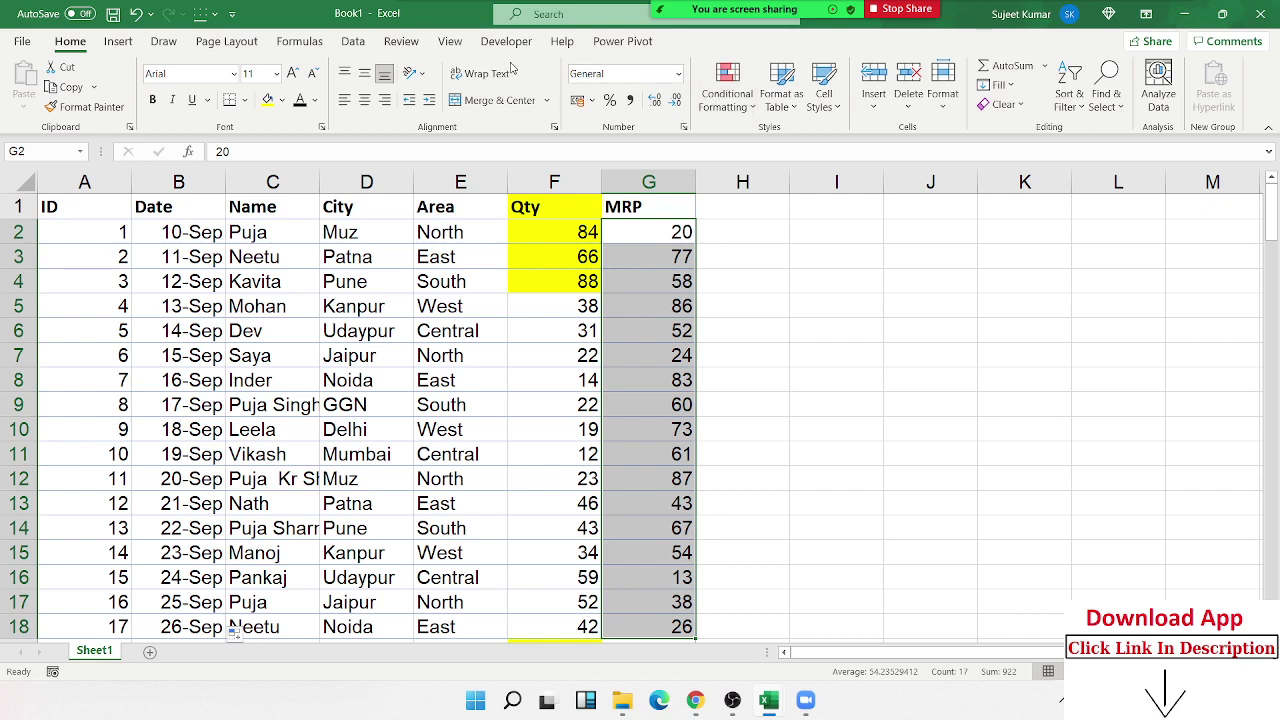
pyautogui.click(740, 100)
pyautogui.moveTo(790, 140)
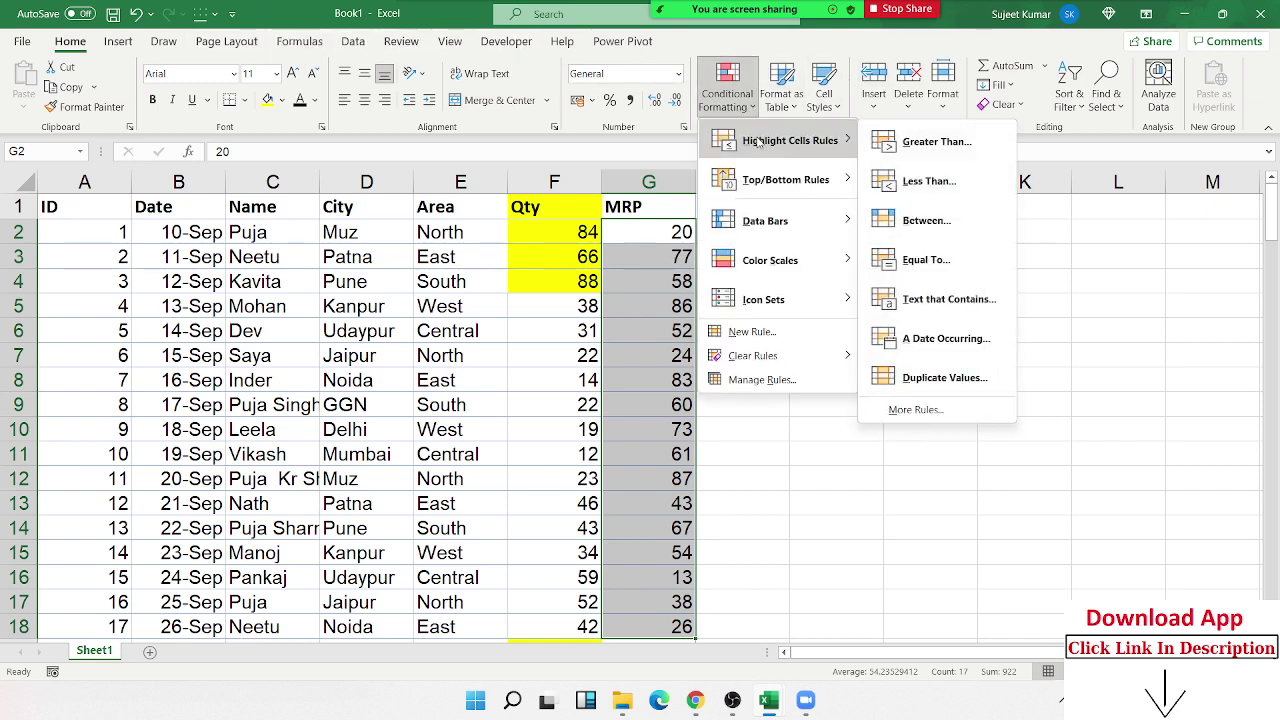
pyautogui.click(940, 380)
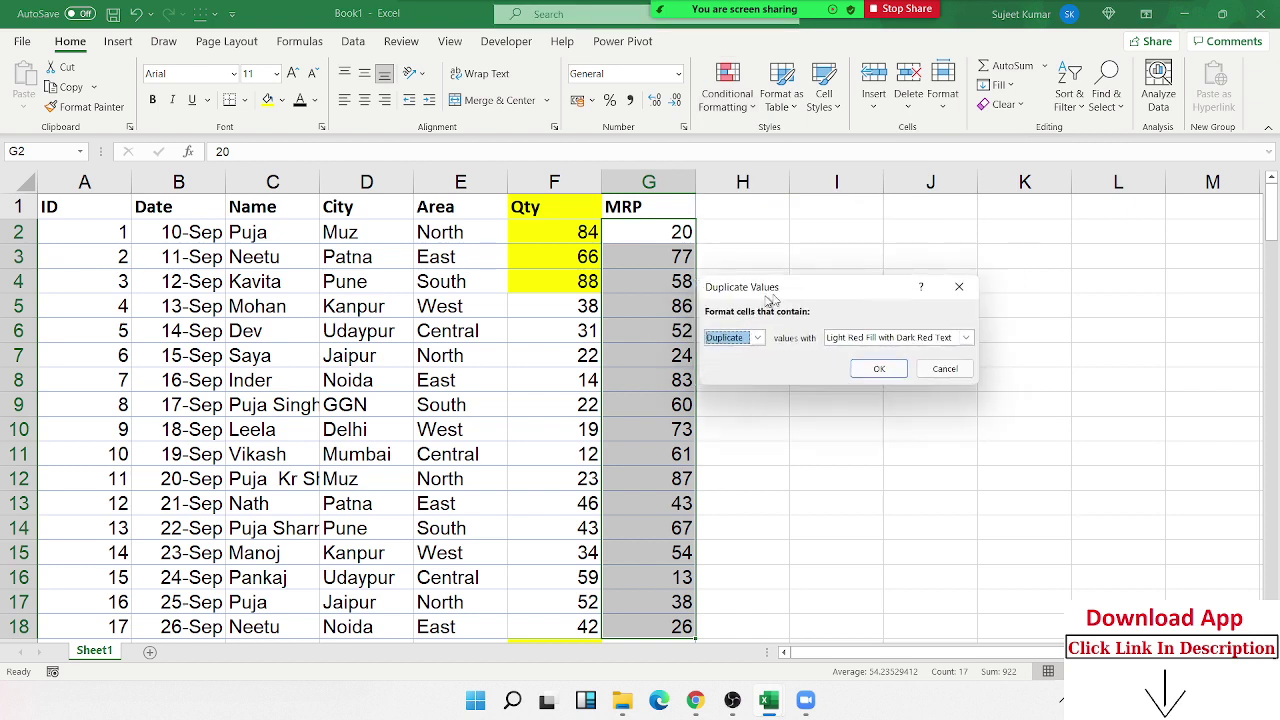
pyautogui.moveTo(769, 298); pyautogui.dragTo(939, 237)
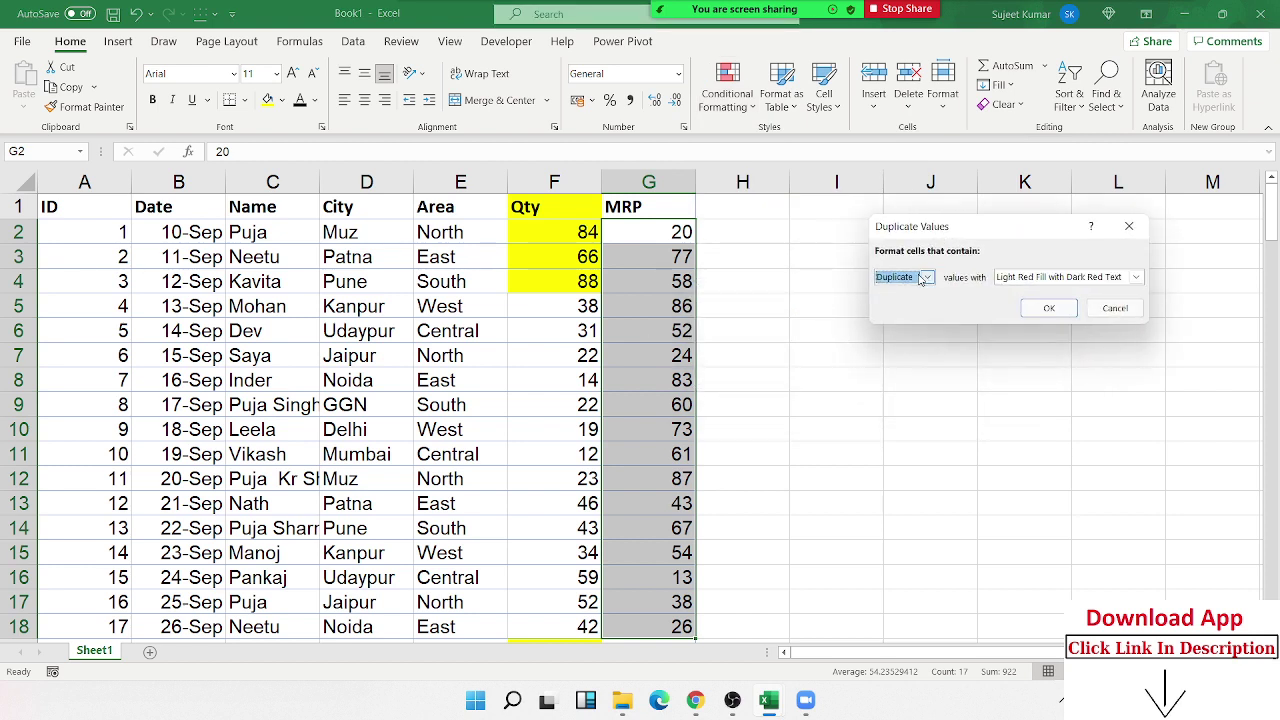
pyautogui.click(1112, 308)
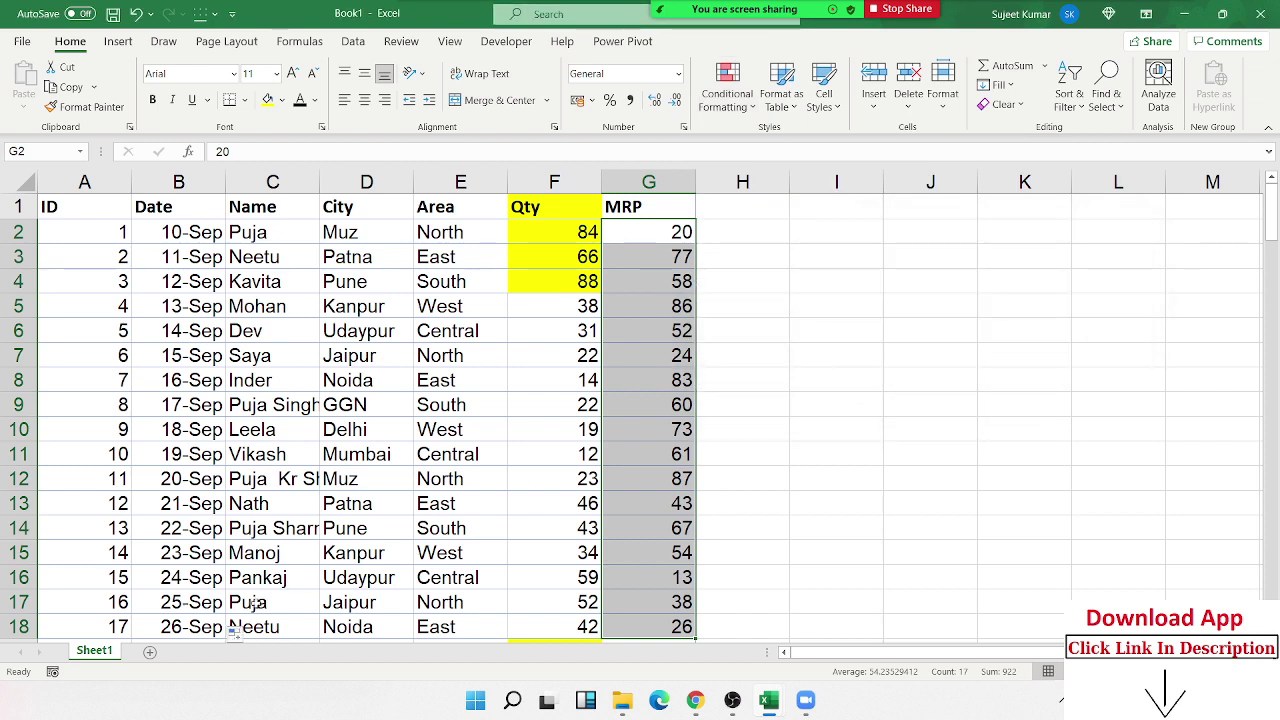
pyautogui.click(150, 651)
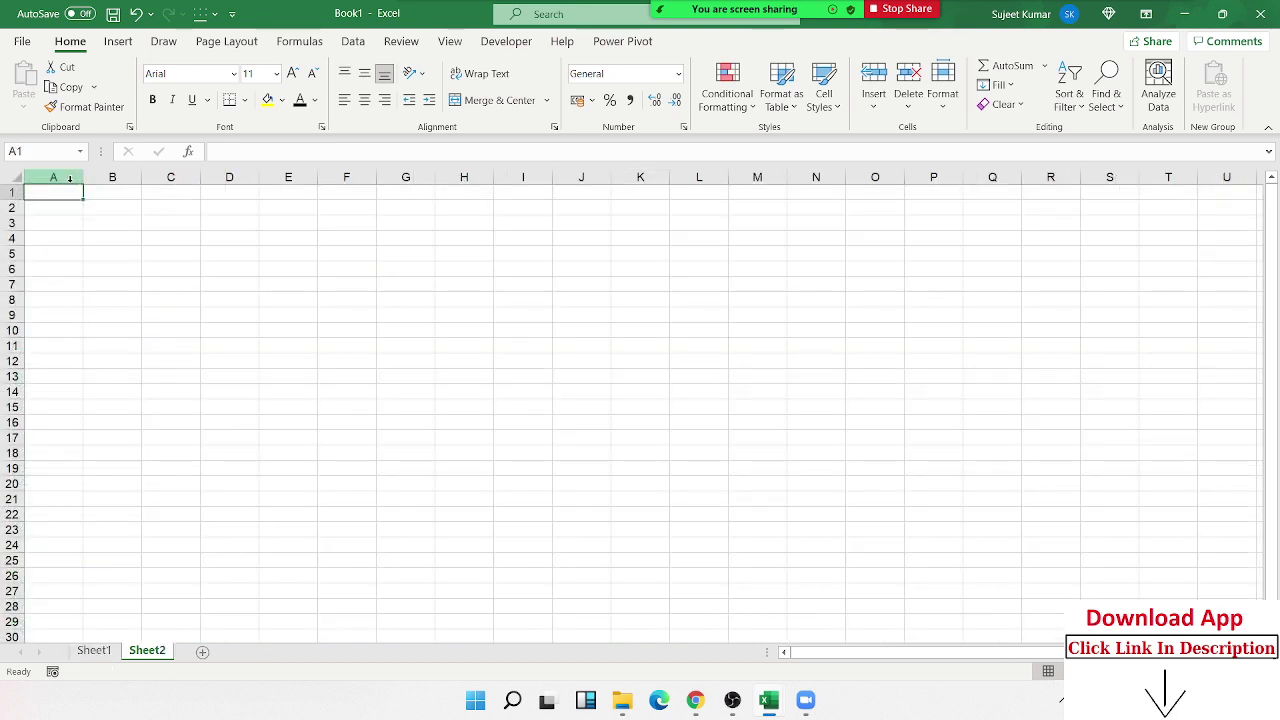
# Enter the heading 'A/c' in cell A1 of Sheet2
pyautogui.write('Mo')
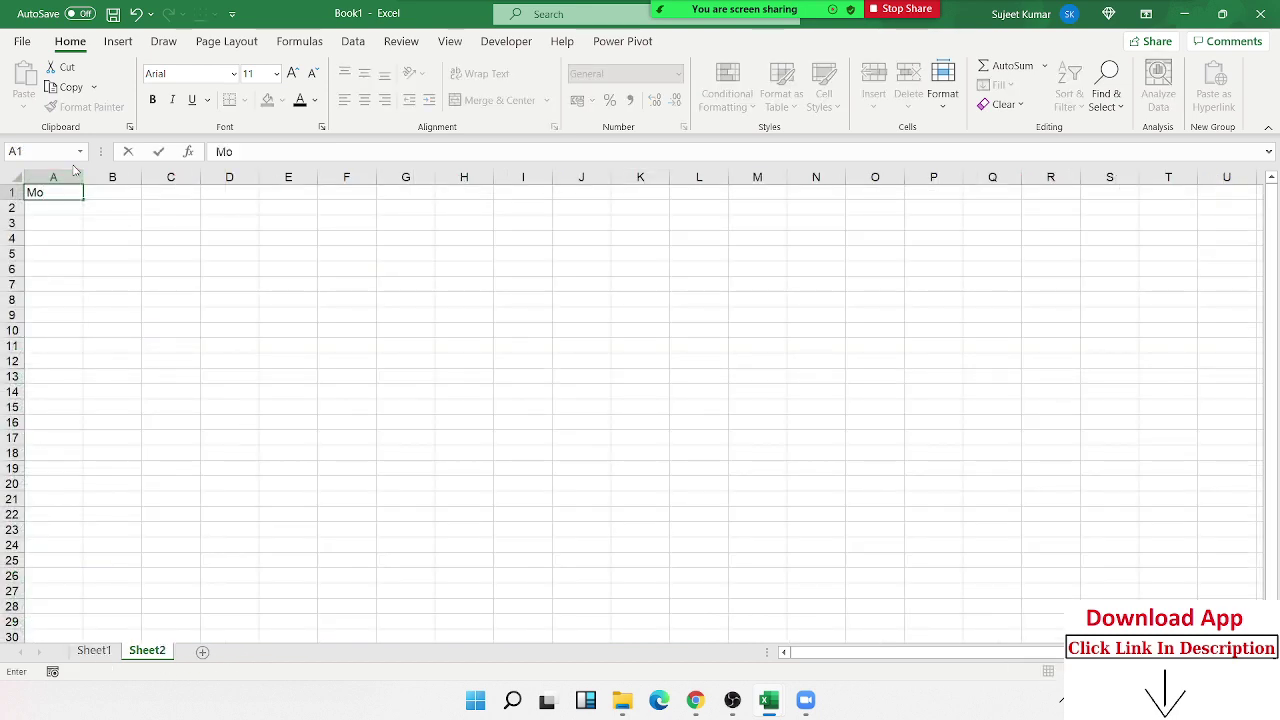
pyautogui.press('BackSpace')
pyautogui.press('BackSpace')
pyautogui.write('A/c')
pyautogui.press('Return')
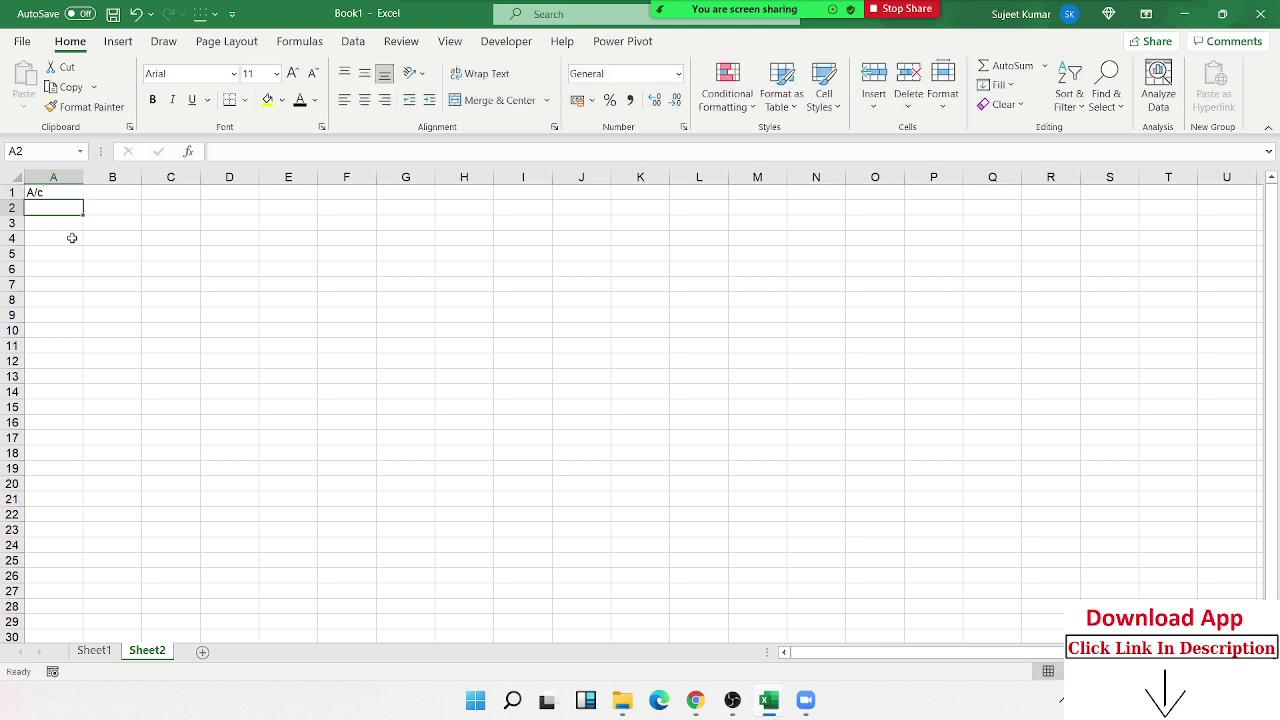
# Apply a Duplicate Values highlight rule with light red fill to column A
pyautogui.scroll(5, 72, 238)
pyautogui.click(110, 186)
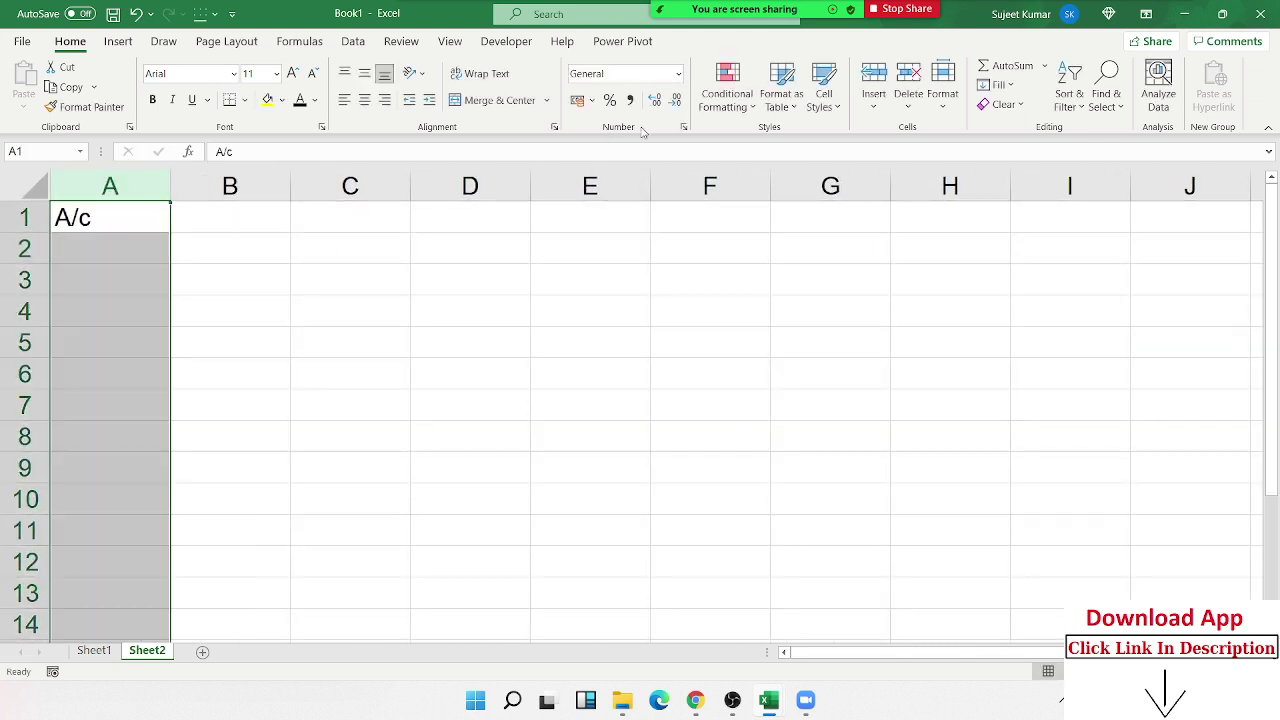
pyautogui.click(715, 112)
pyautogui.moveTo(767, 179)
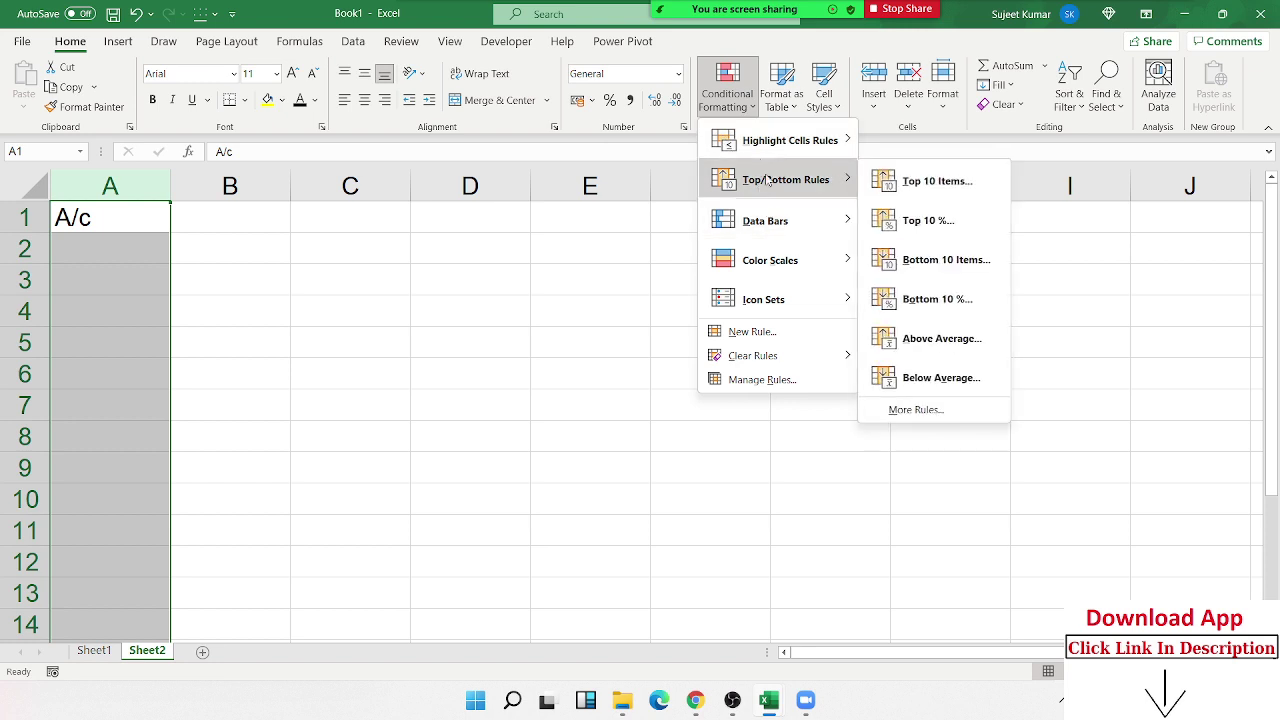
pyautogui.moveTo(780, 140)
pyautogui.click(938, 389)
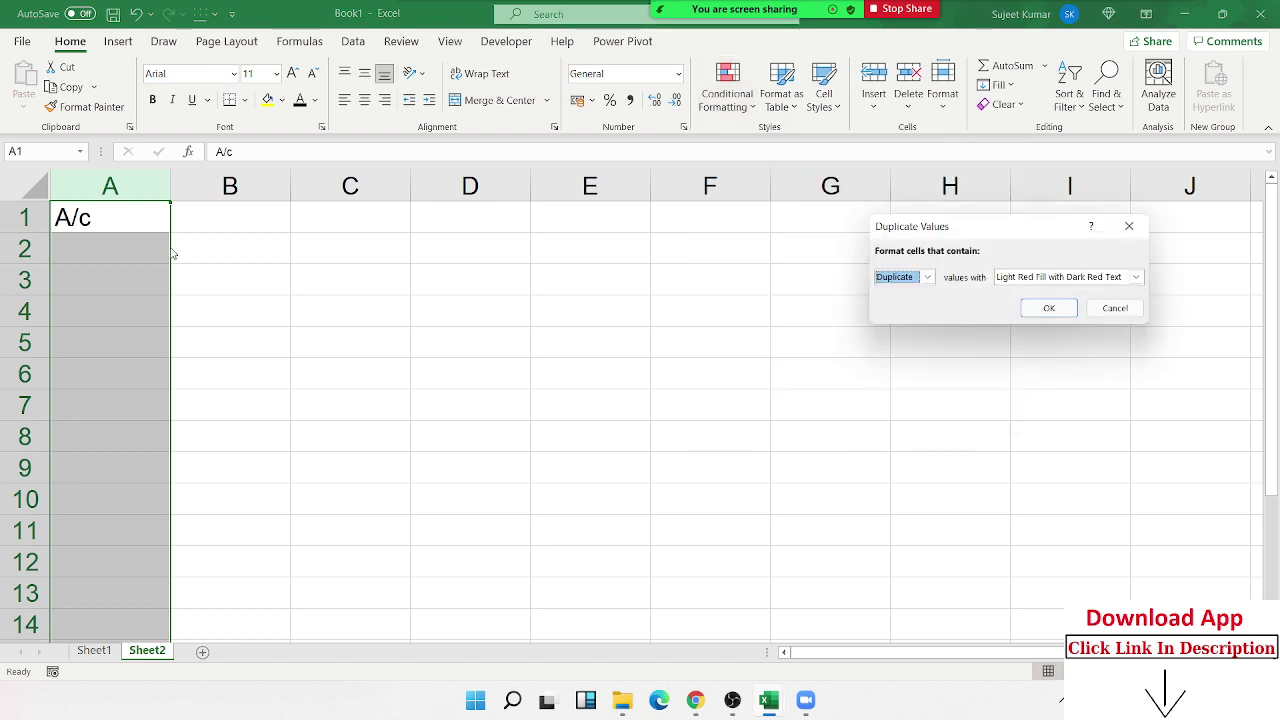
pyautogui.click(1035, 309)
pyautogui.click(79, 253)
# Enter 1, 2, 1, 1, 2 into A2, A4, A7, A10 and A13
pyautogui.click(79, 253)
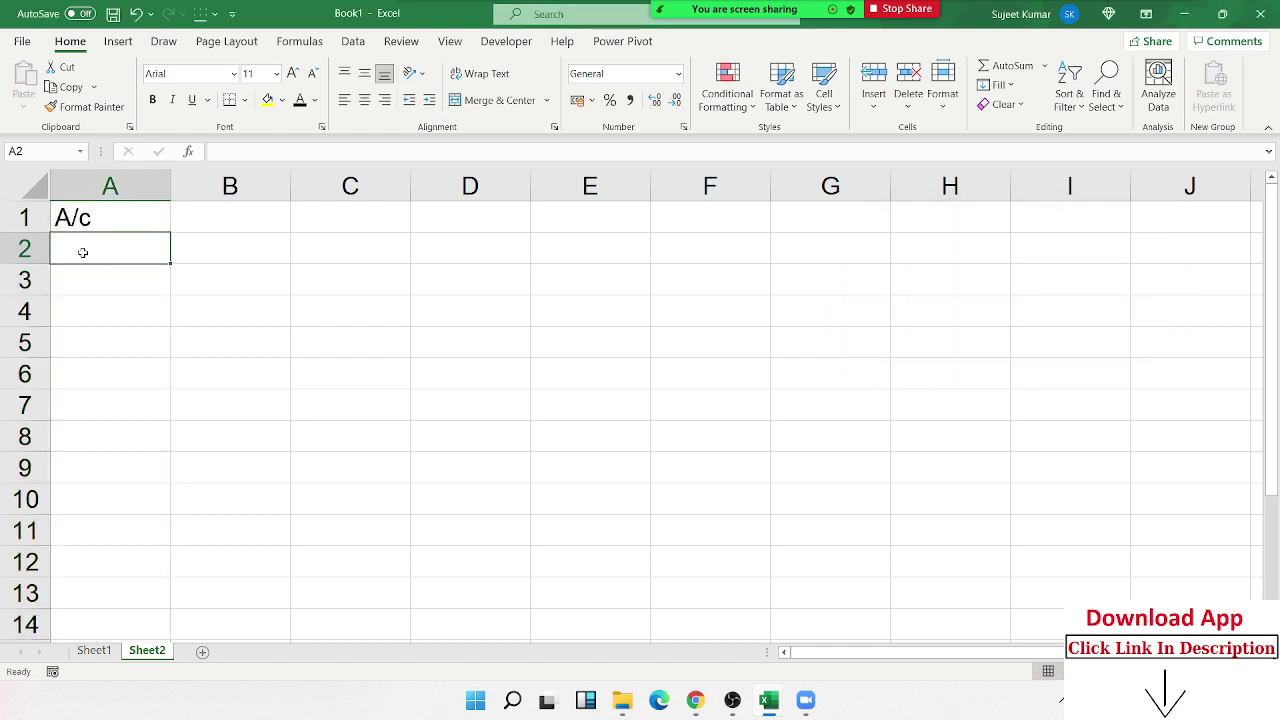
pyautogui.write('1')
pyautogui.press('Return')
pyautogui.press('Return')
pyautogui.write('2')
pyautogui.press('Return')
pyautogui.press('Return')
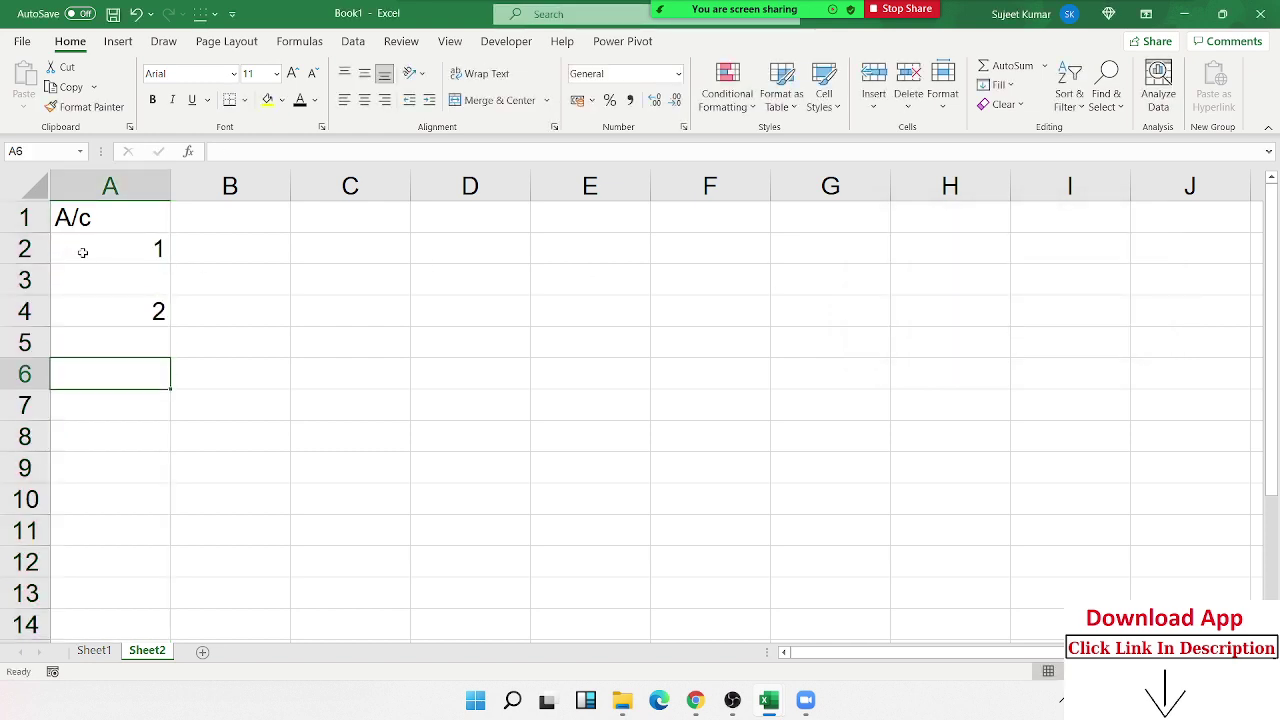
pyautogui.press('Return')
pyautogui.write('1')
pyautogui.press('Return')
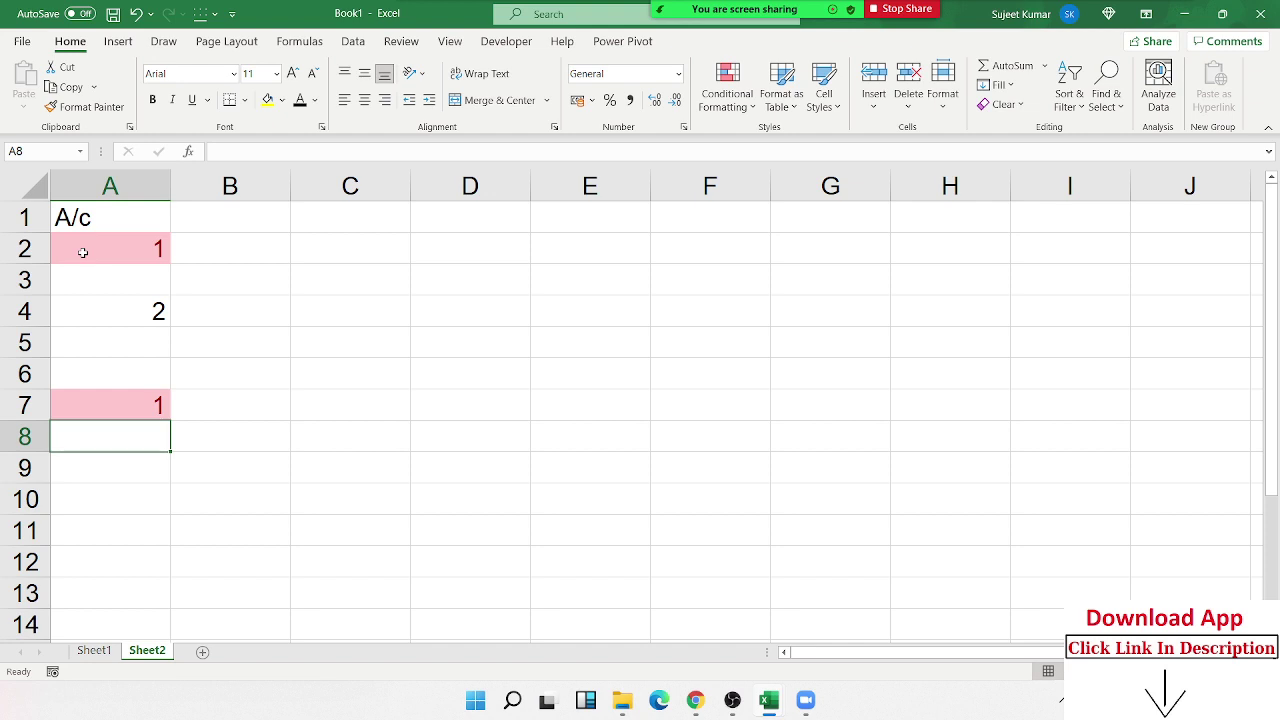
pyautogui.press('Return')
pyautogui.press('Return')
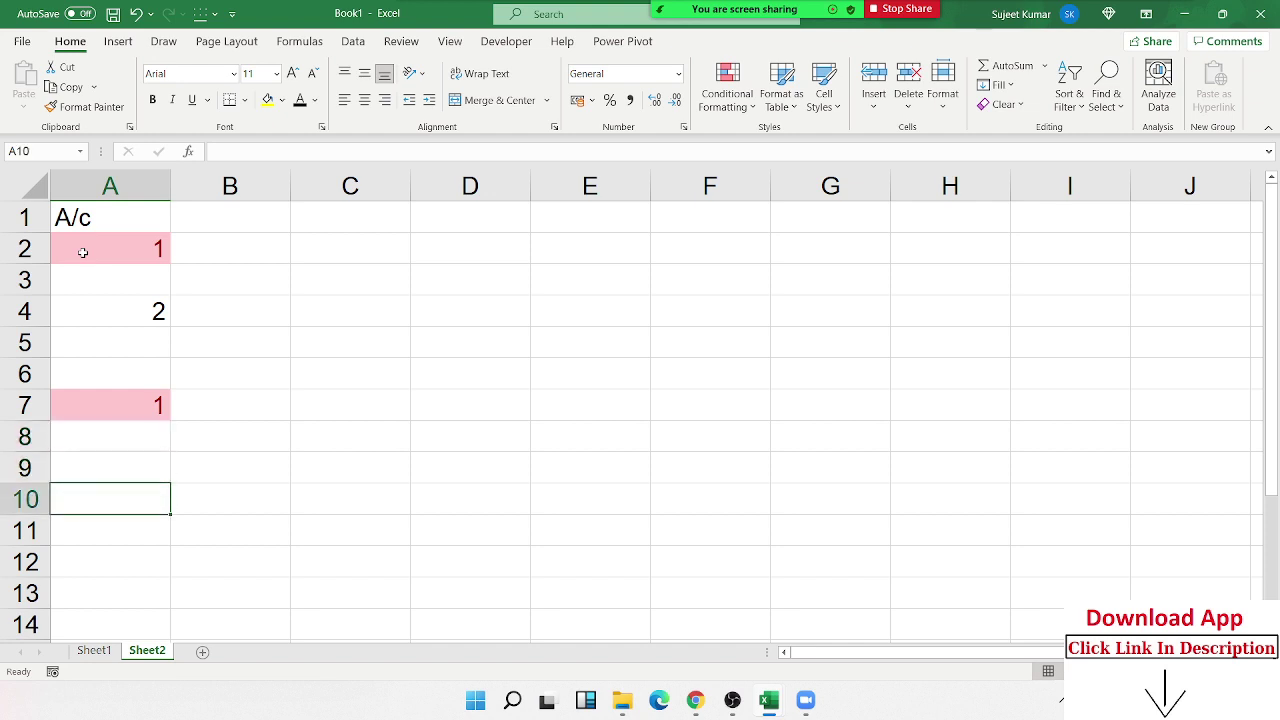
pyautogui.write('1')
pyautogui.press('Return')
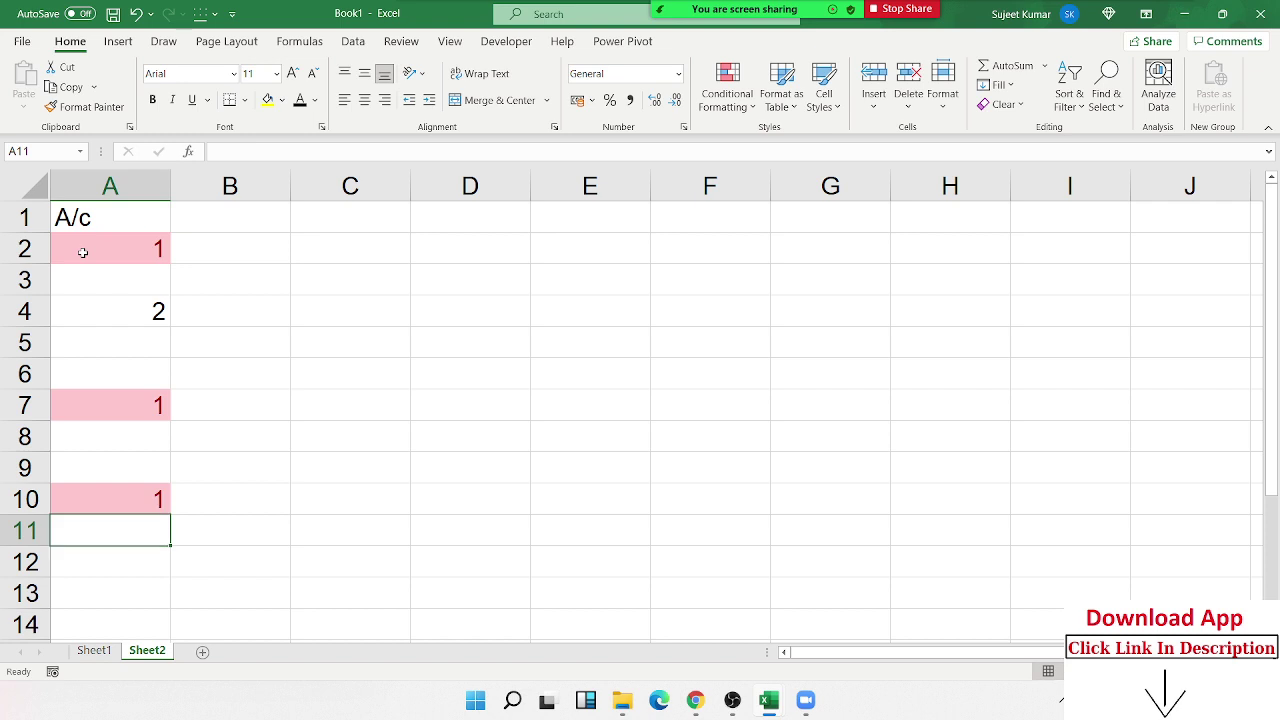
pyautogui.press('Return')
pyautogui.press('Return')
pyautogui.write('2')
pyautogui.press('Return')
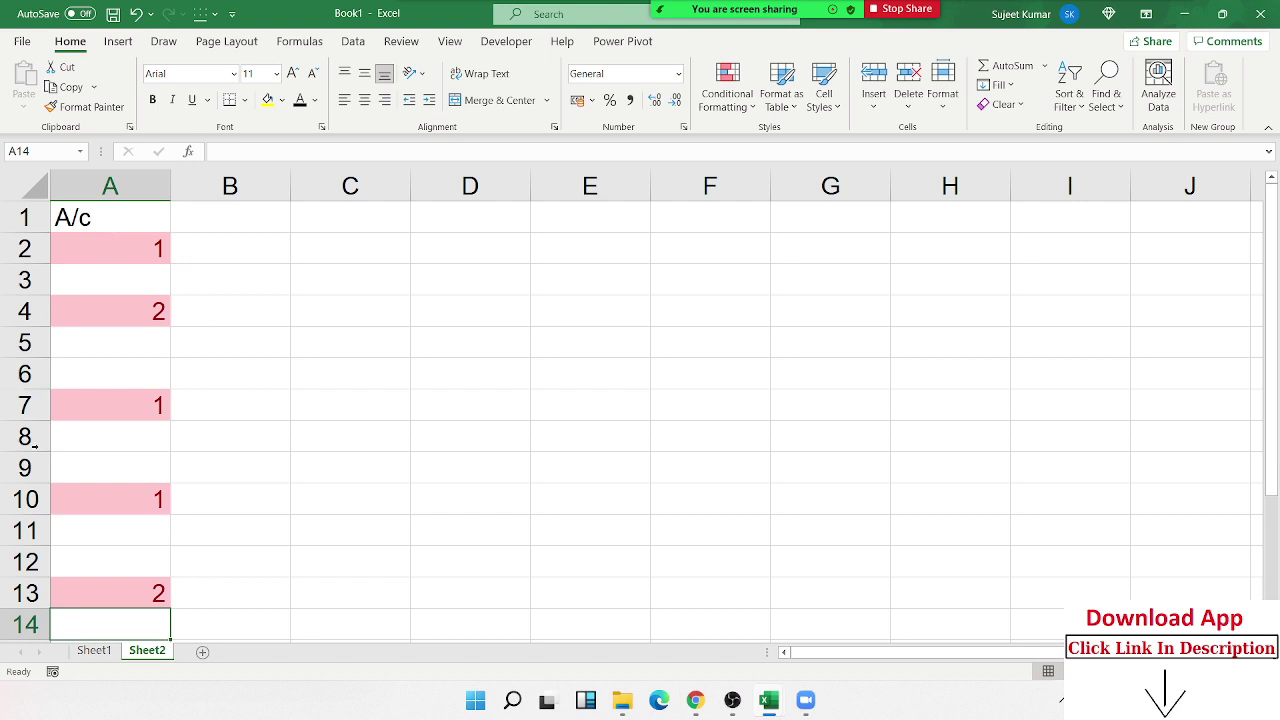
# Return to Sheet1 and browse the Highlight Cells Rules and Top/Bottom Rules menus
pyautogui.click(95, 651)
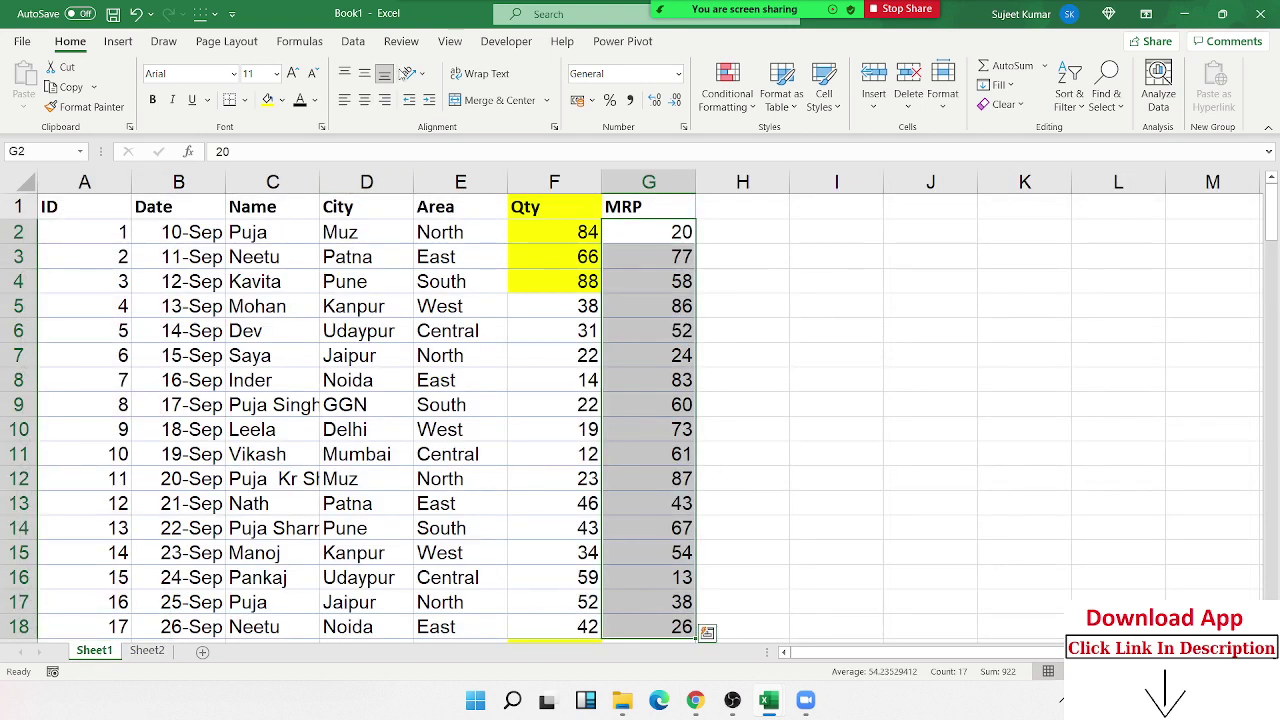
pyautogui.click(727, 100)
pyautogui.moveTo(749, 138)
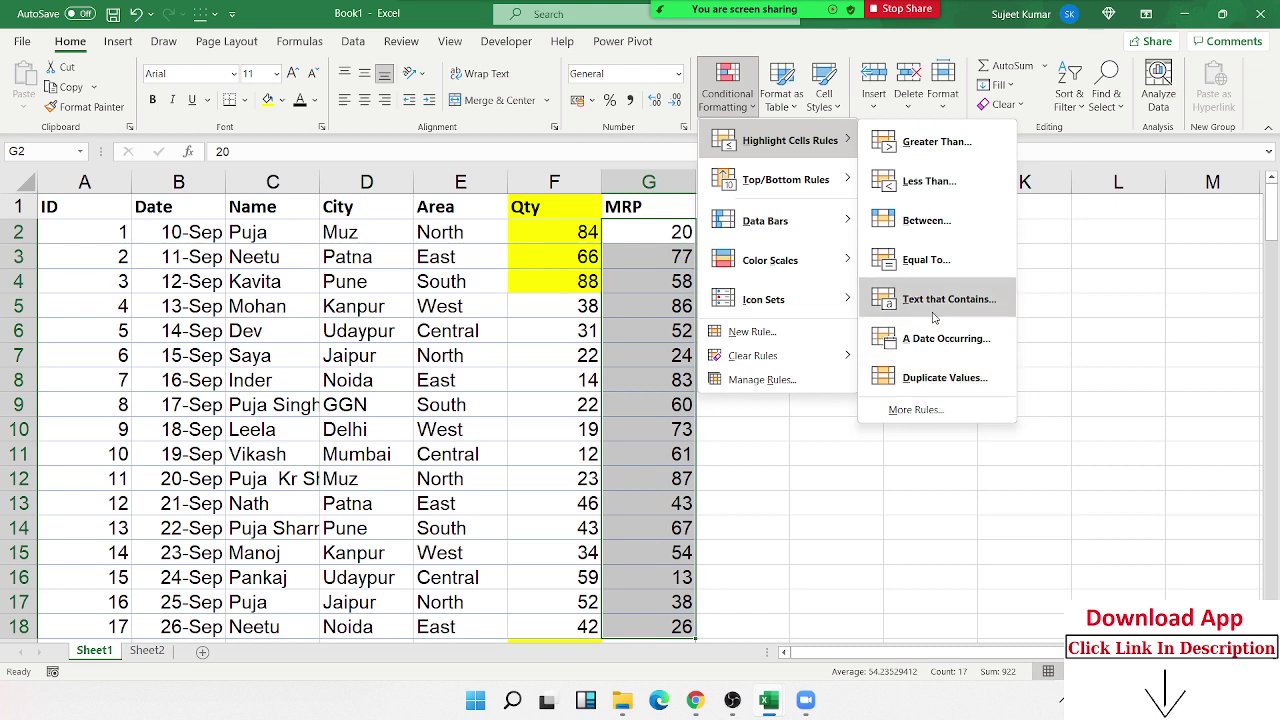
pyautogui.moveTo(818, 198)
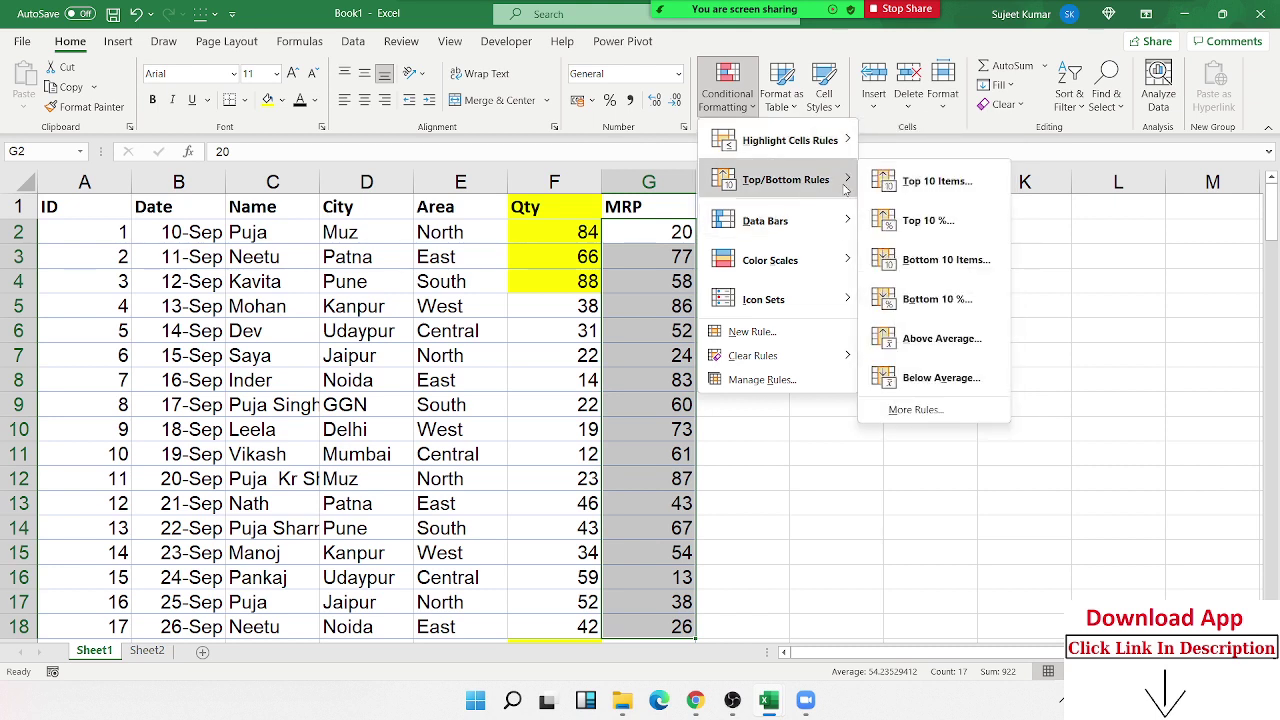
pyautogui.press('Escape')
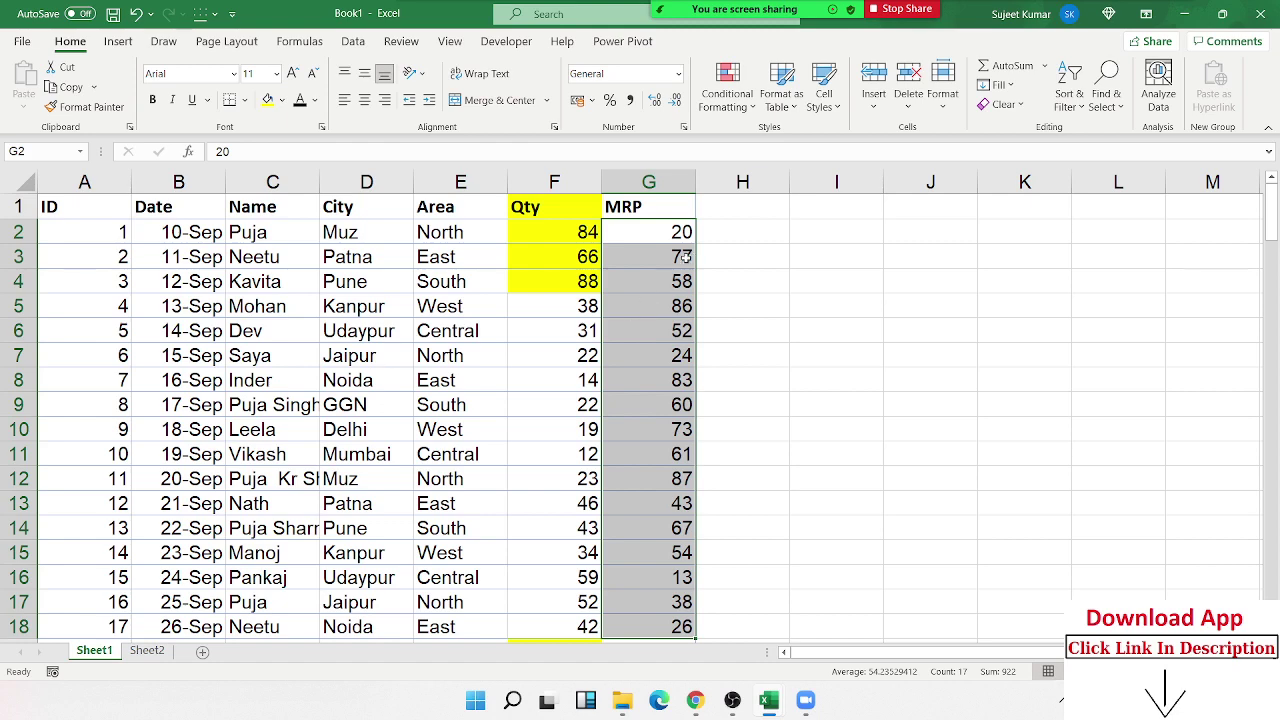
pyautogui.scroll(-4, 665, 279)
pyautogui.scroll(3, 665, 279)
pyautogui.scroll(1, 665, 279)
pyautogui.click(648, 181)
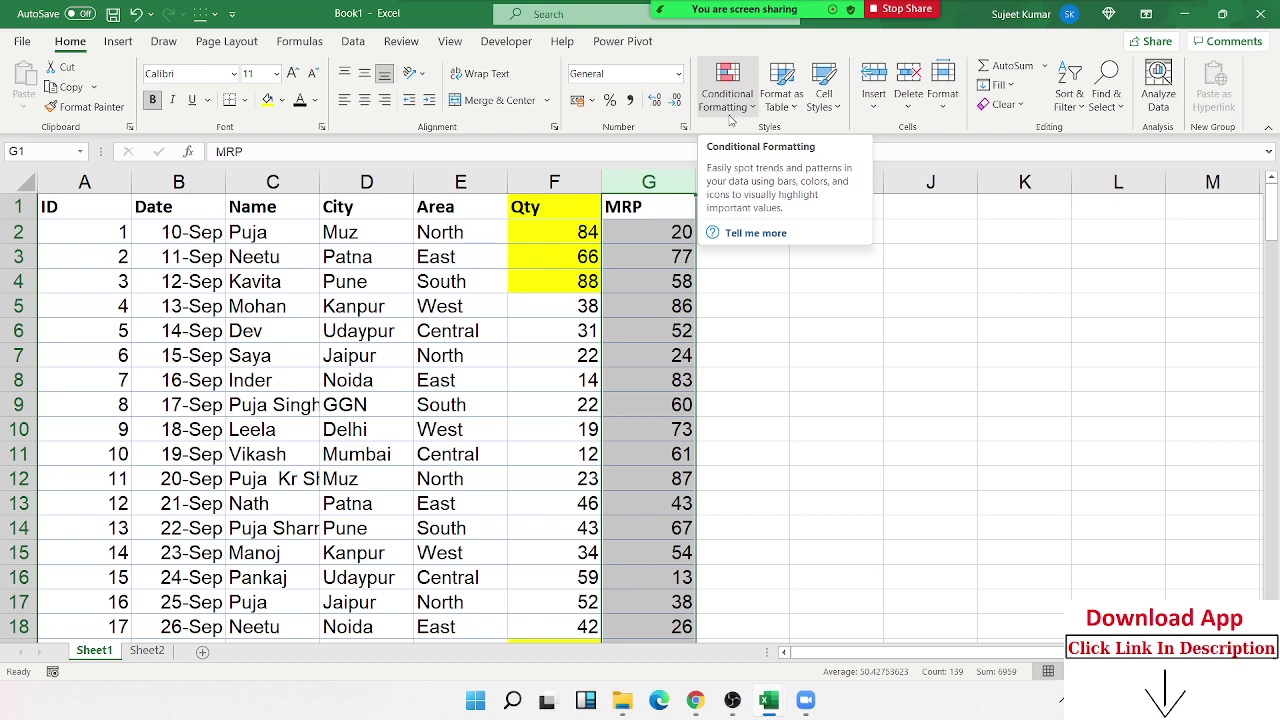
pyautogui.click(736, 120)
pyautogui.moveTo(744, 140)
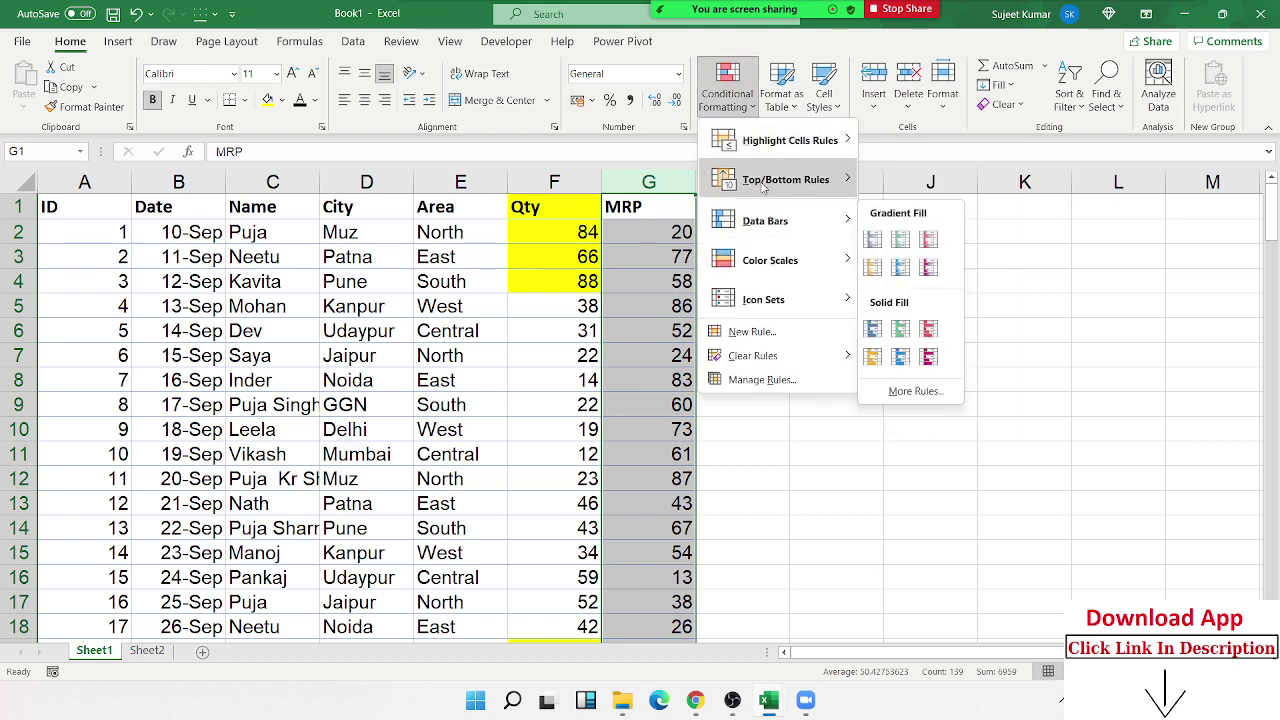
pyautogui.moveTo(763, 181)
pyautogui.click(922, 182)
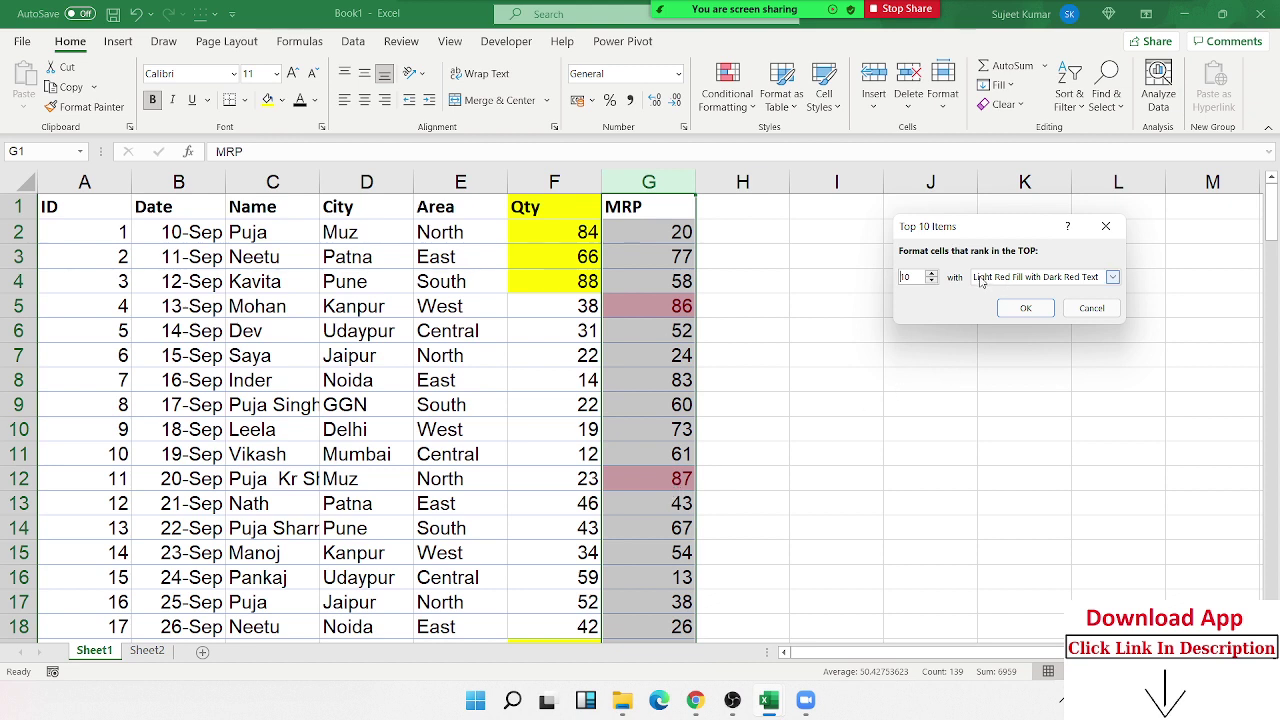
# Dismiss the Top 10 preview, then trial Bottom 10 Items on MRP and cancel it
pyautogui.click(1090, 308)
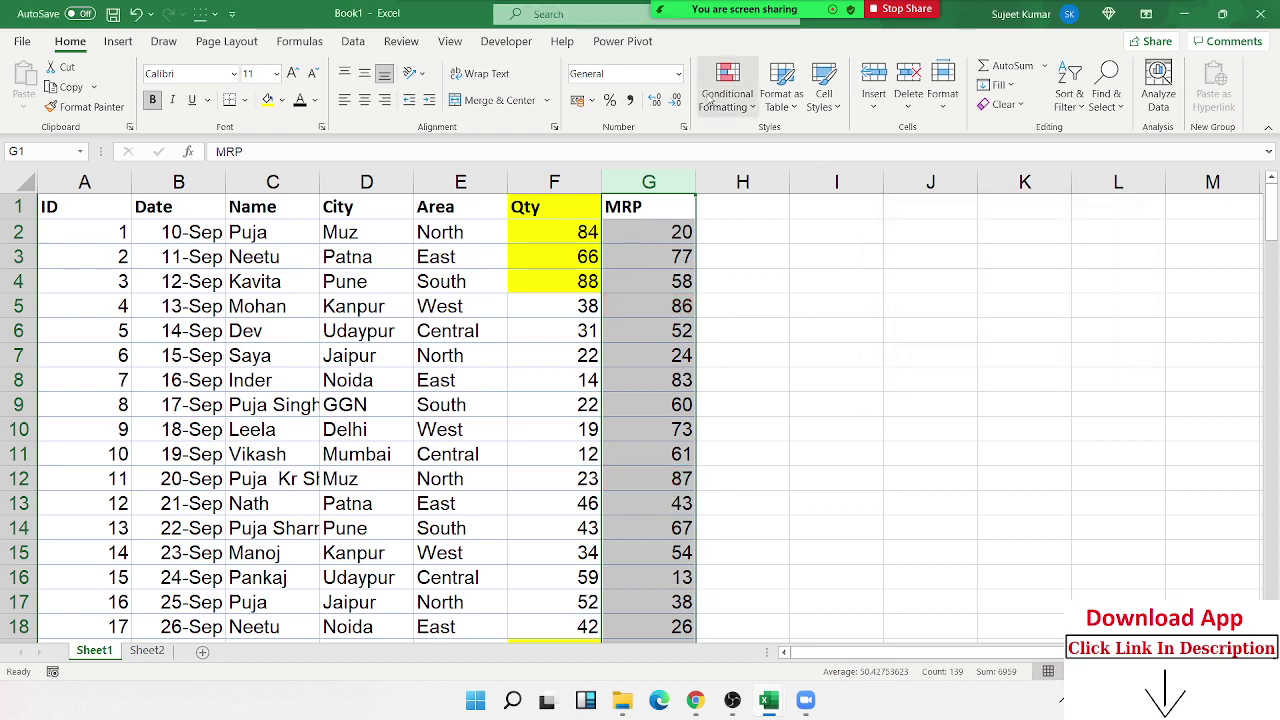
pyautogui.click(727, 95)
pyautogui.moveTo(787, 185)
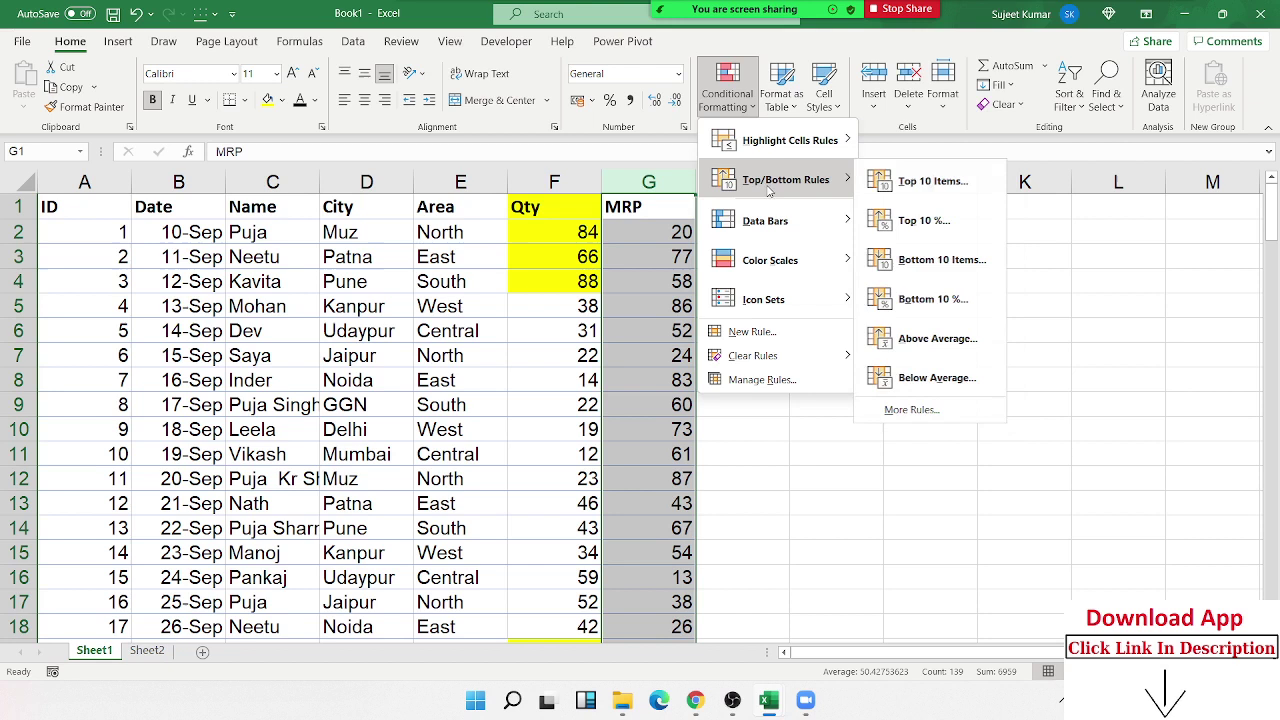
pyautogui.click(921, 262)
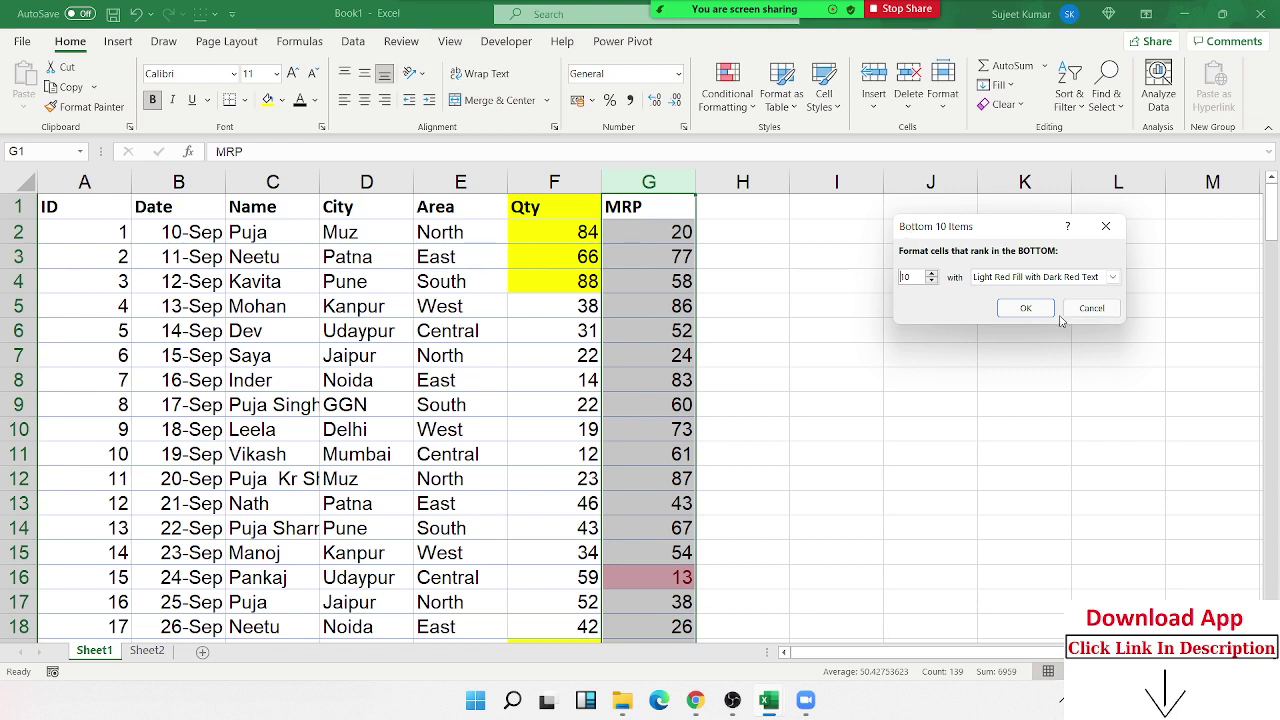
pyautogui.click(1079, 318)
pyautogui.click(712, 80)
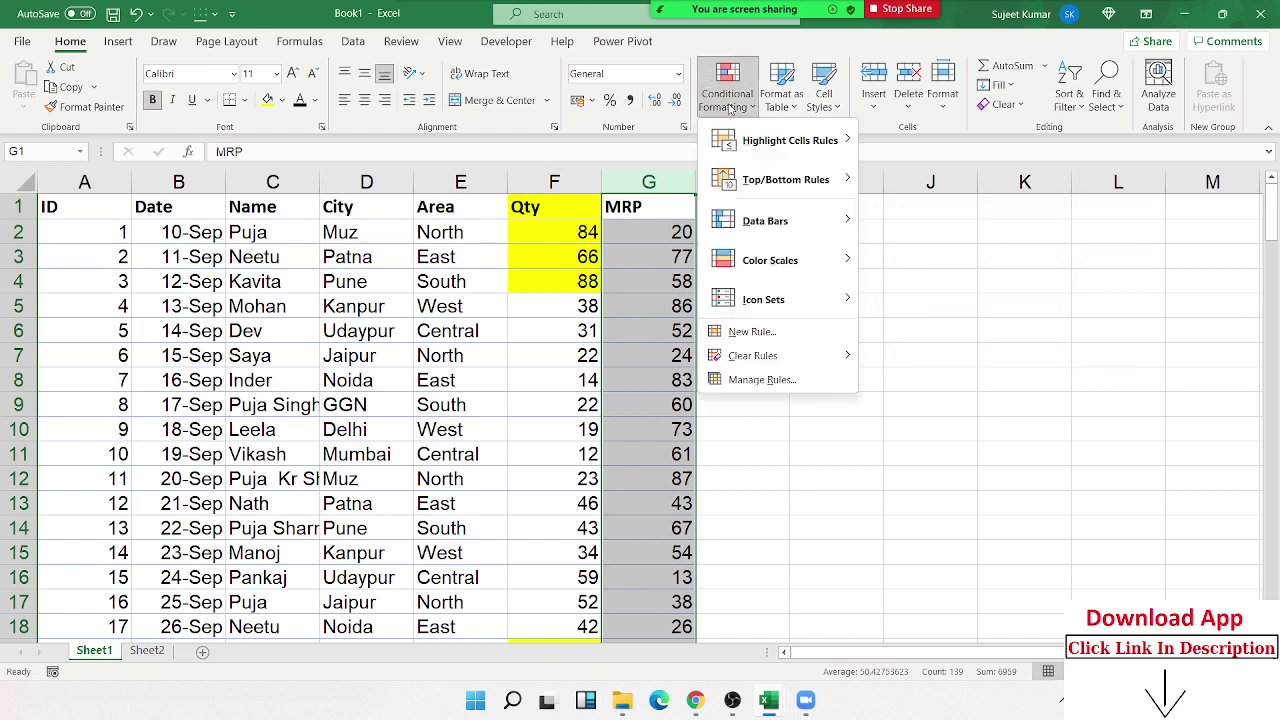
pyautogui.moveTo(743, 144)
pyautogui.moveTo(790, 180)
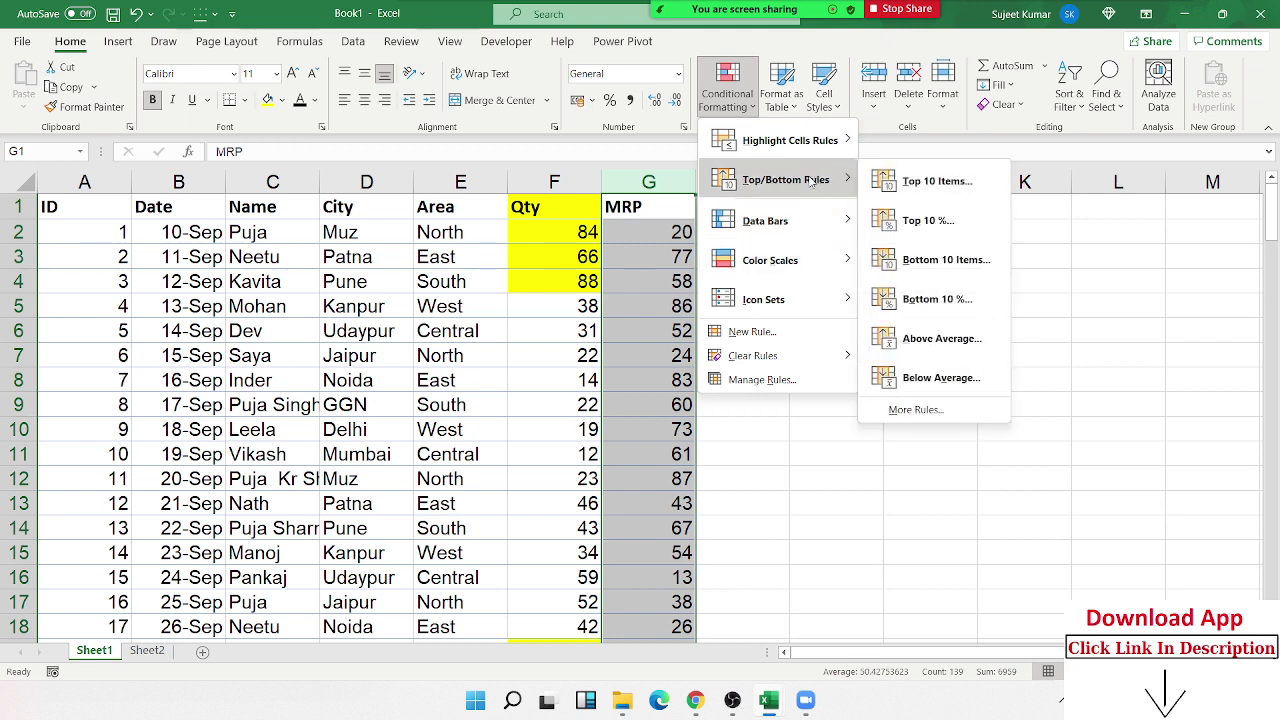
pyautogui.click(937, 340)
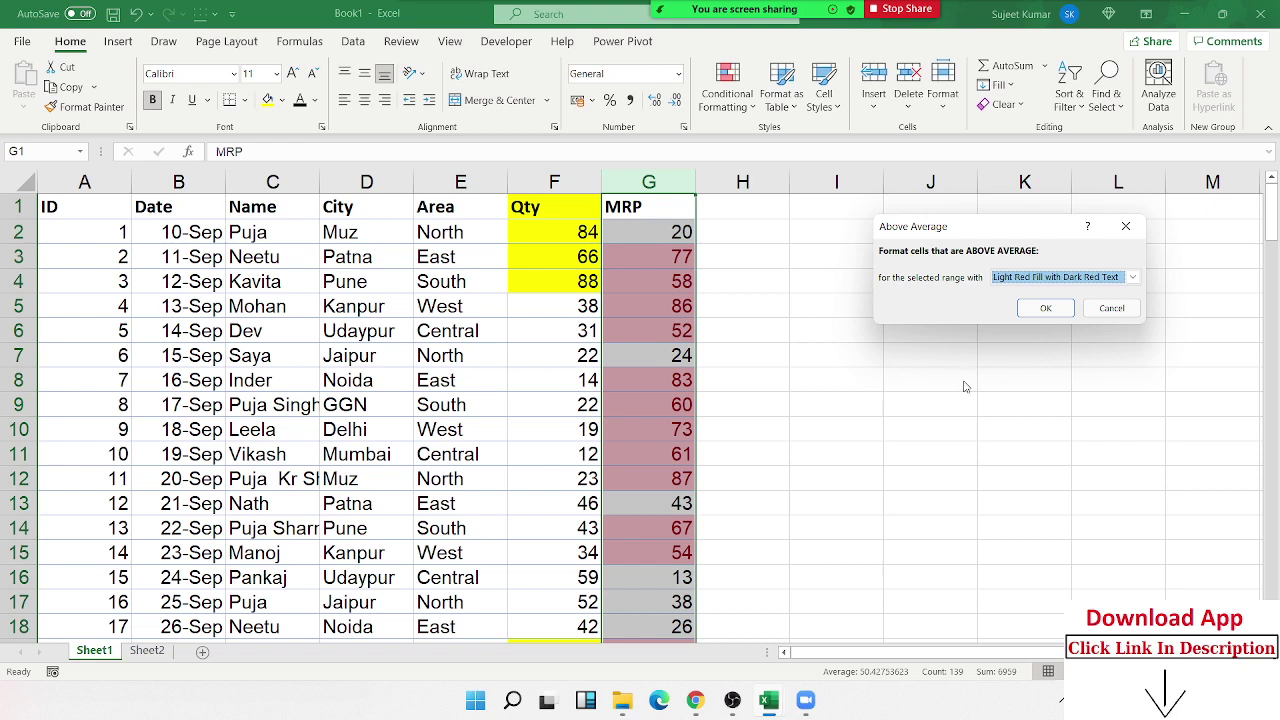
pyautogui.click(1103, 309)
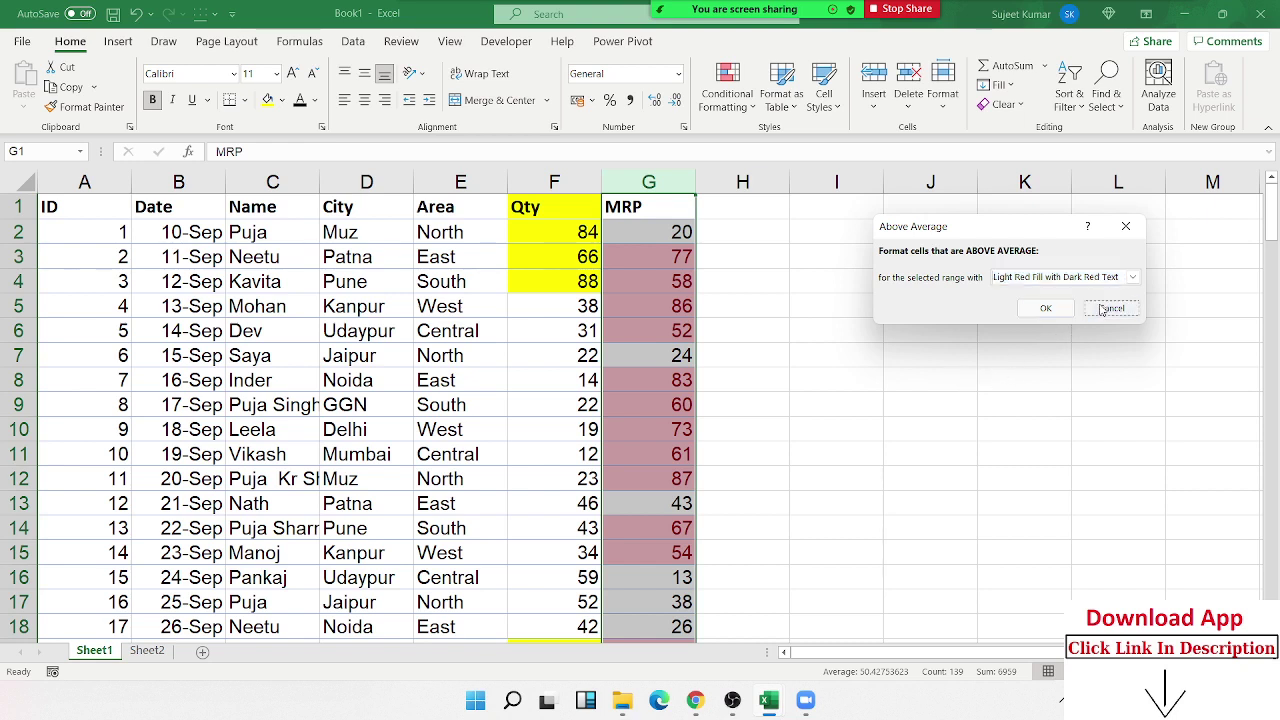
# Apply a Below Average rule to MRP, shading 20, 24, 43, 13, 38 and 26 light red
pyautogui.click(727, 90)
pyautogui.moveTo(746, 190)
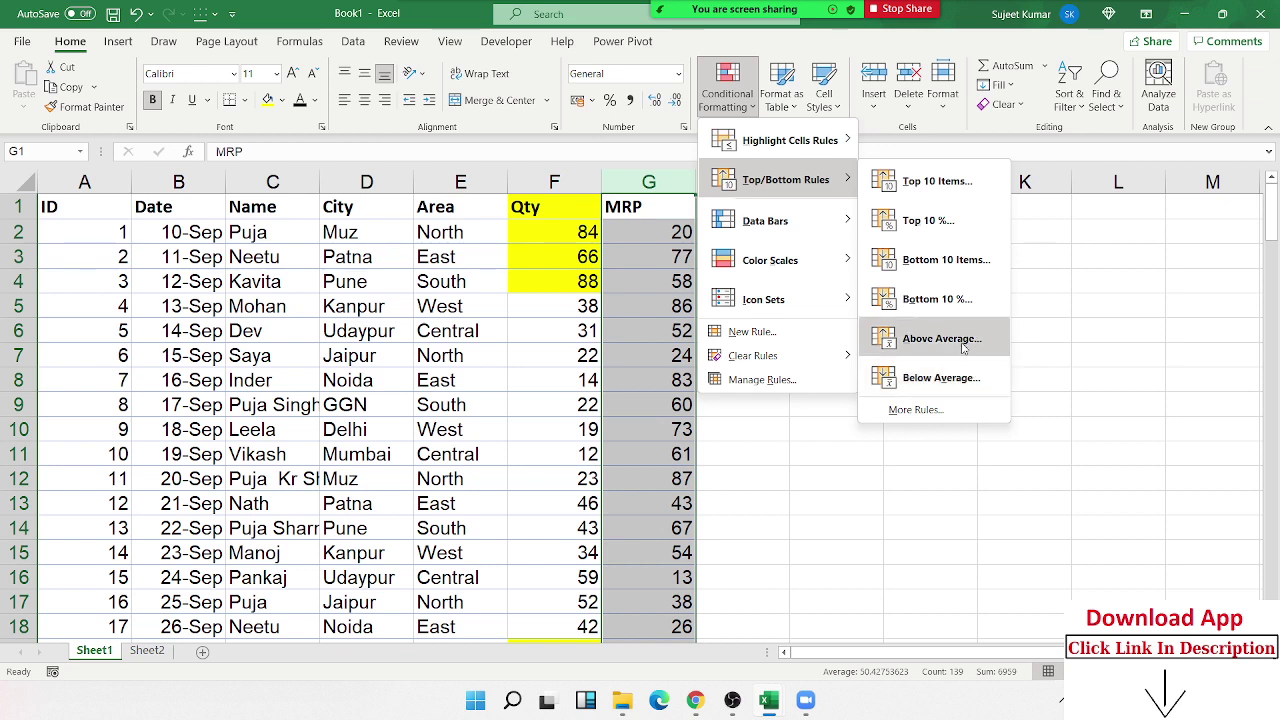
pyautogui.click(955, 378)
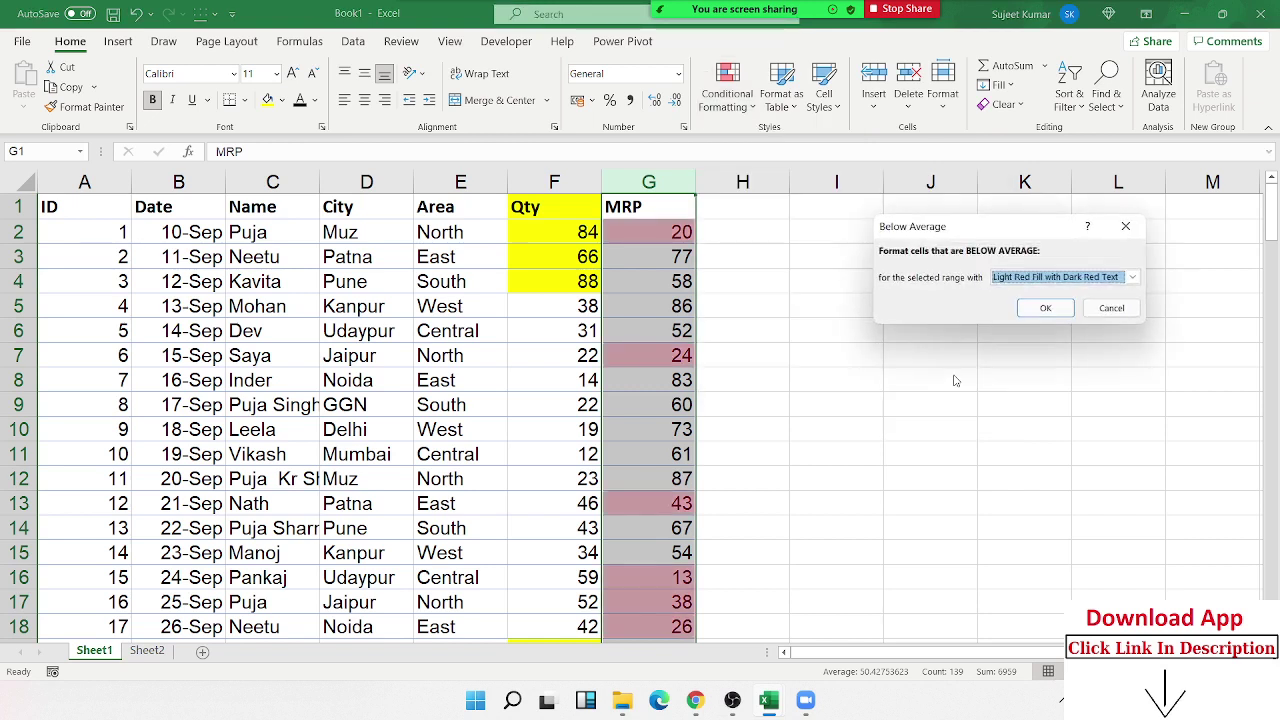
pyautogui.click(1047, 309)
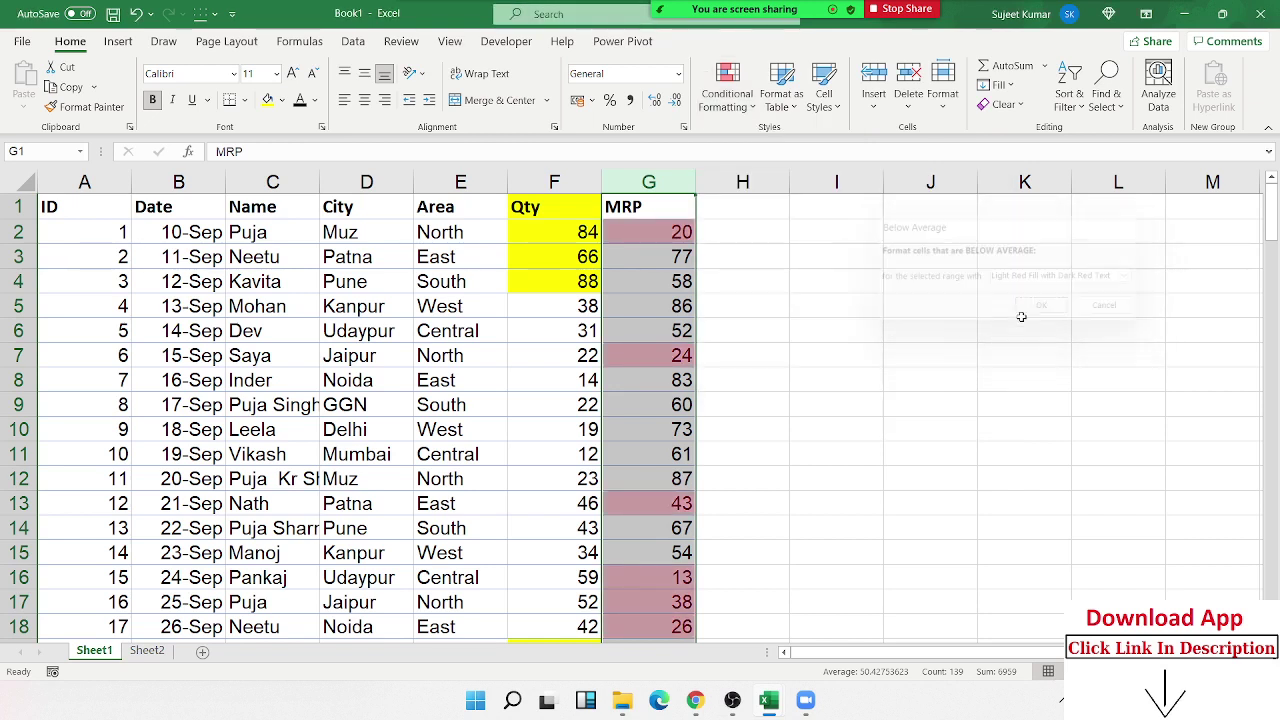
pyautogui.click(847, 350)
# Use Clear Rules from Entire Sheet so Qty and MRP lose all highlighting
pyautogui.click(670, 272)
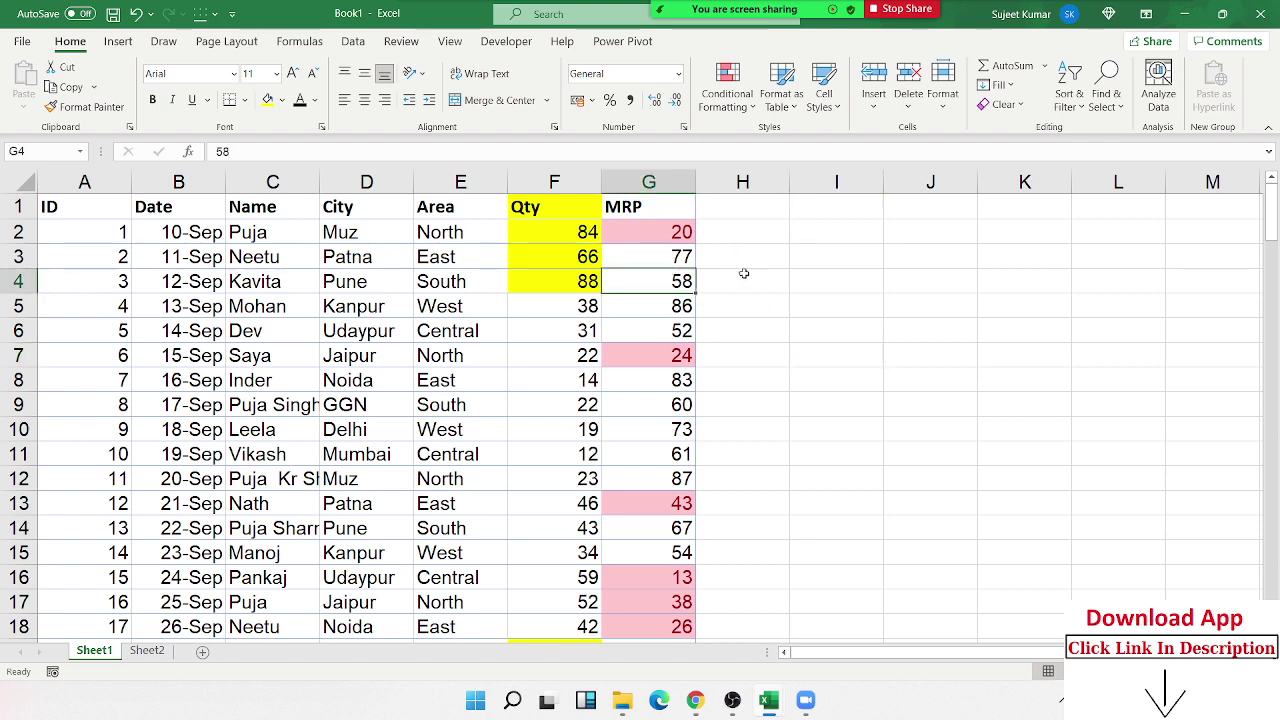
pyautogui.click(737, 97)
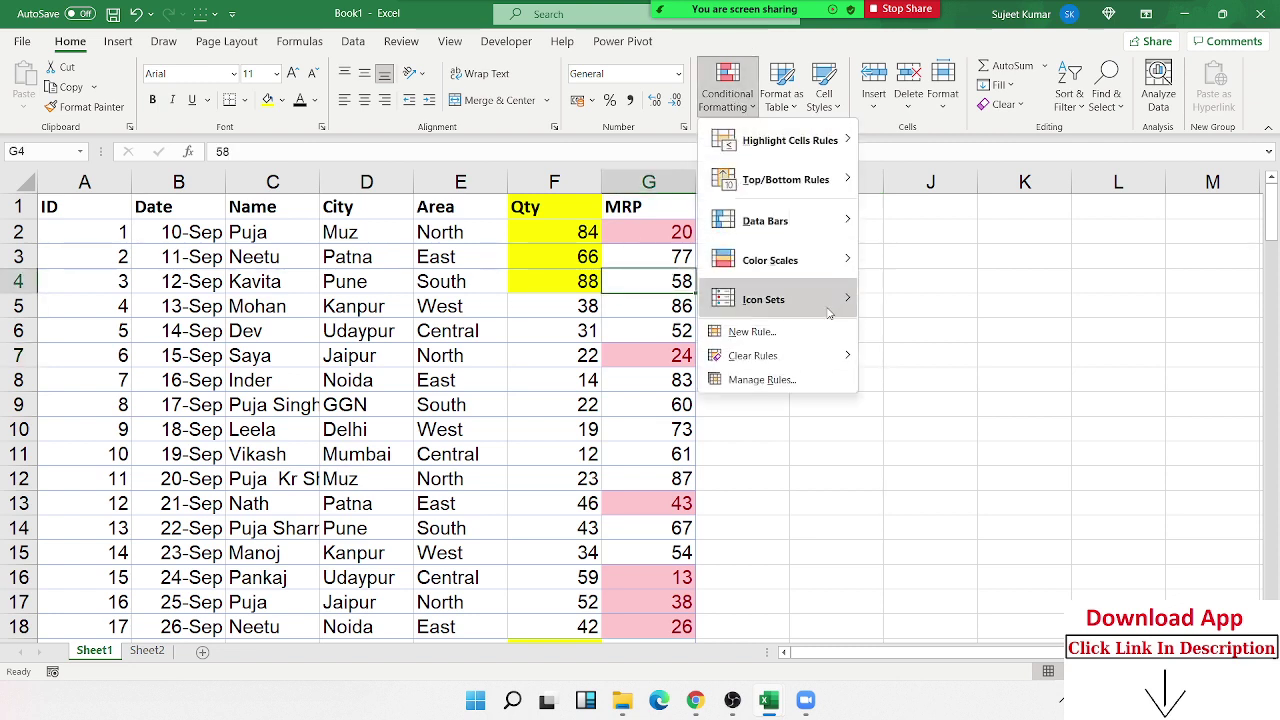
pyautogui.moveTo(848, 368)
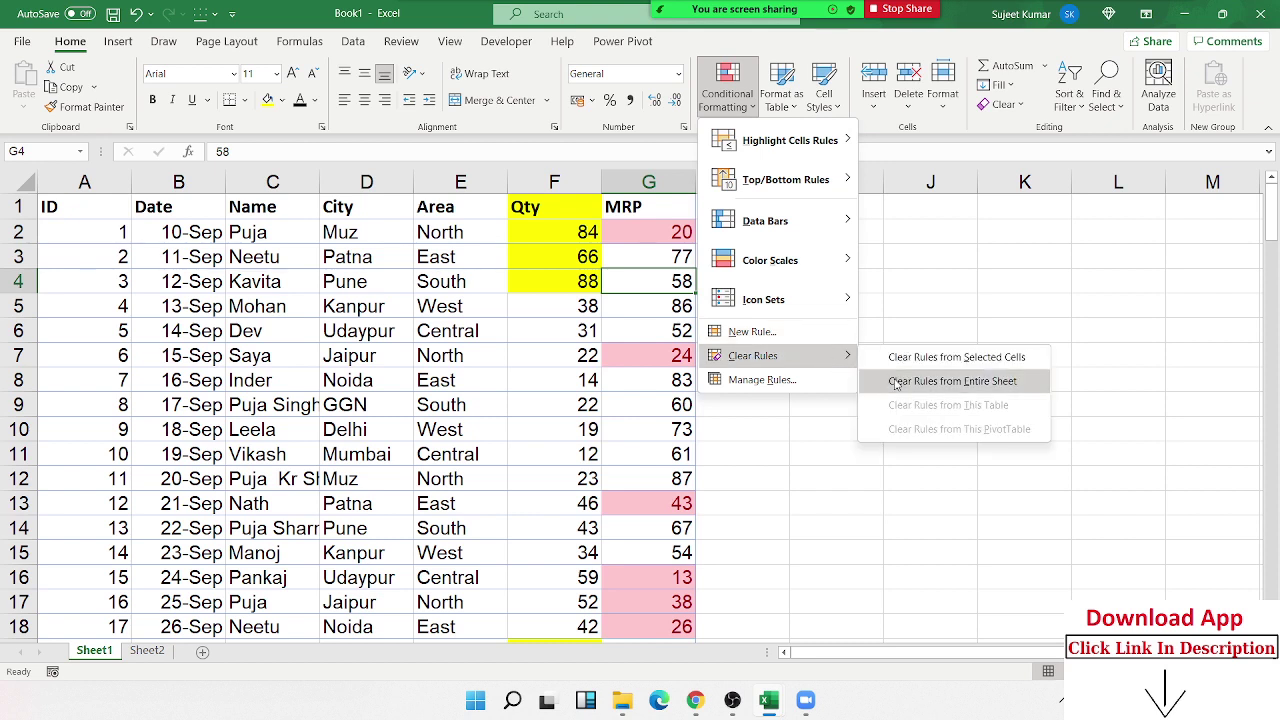
pyautogui.click(896, 383)
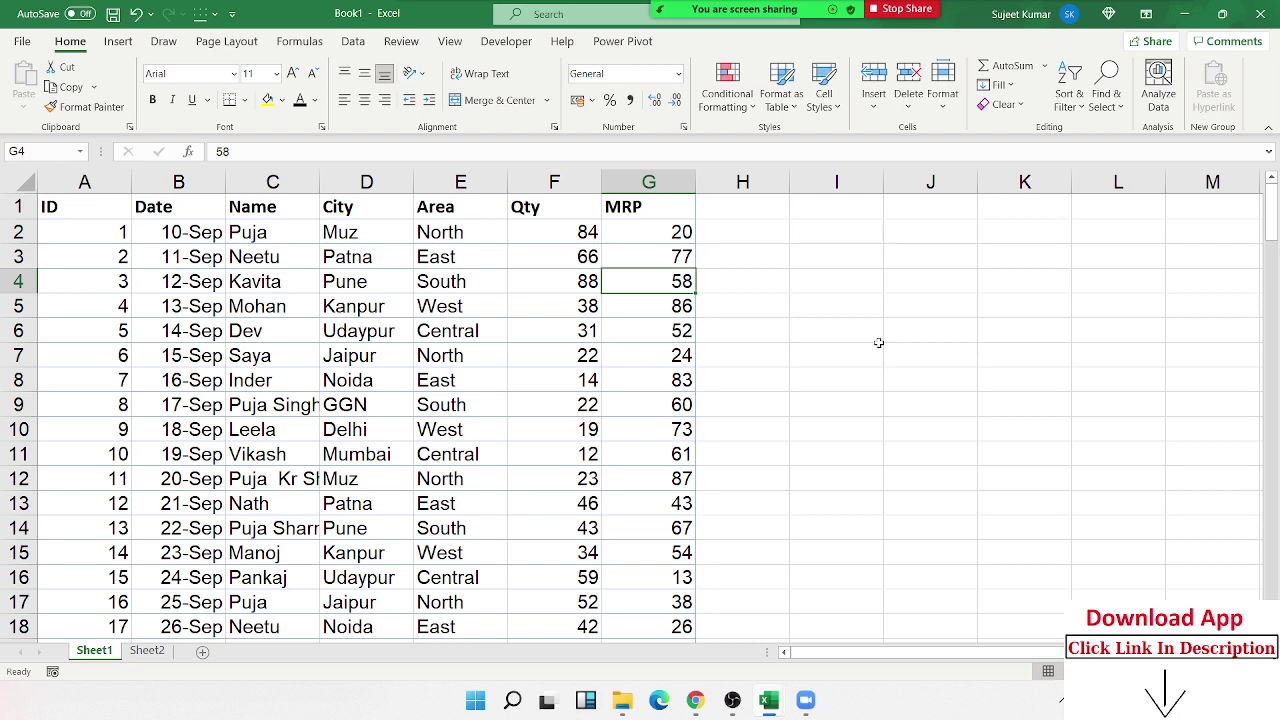
pyautogui.click(577, 289)
# Select the Qty column F and apply blue Gradient Fill data bars
pyautogui.scroll(-1, 570, 305)
pyautogui.scroll(1, 568, 309)
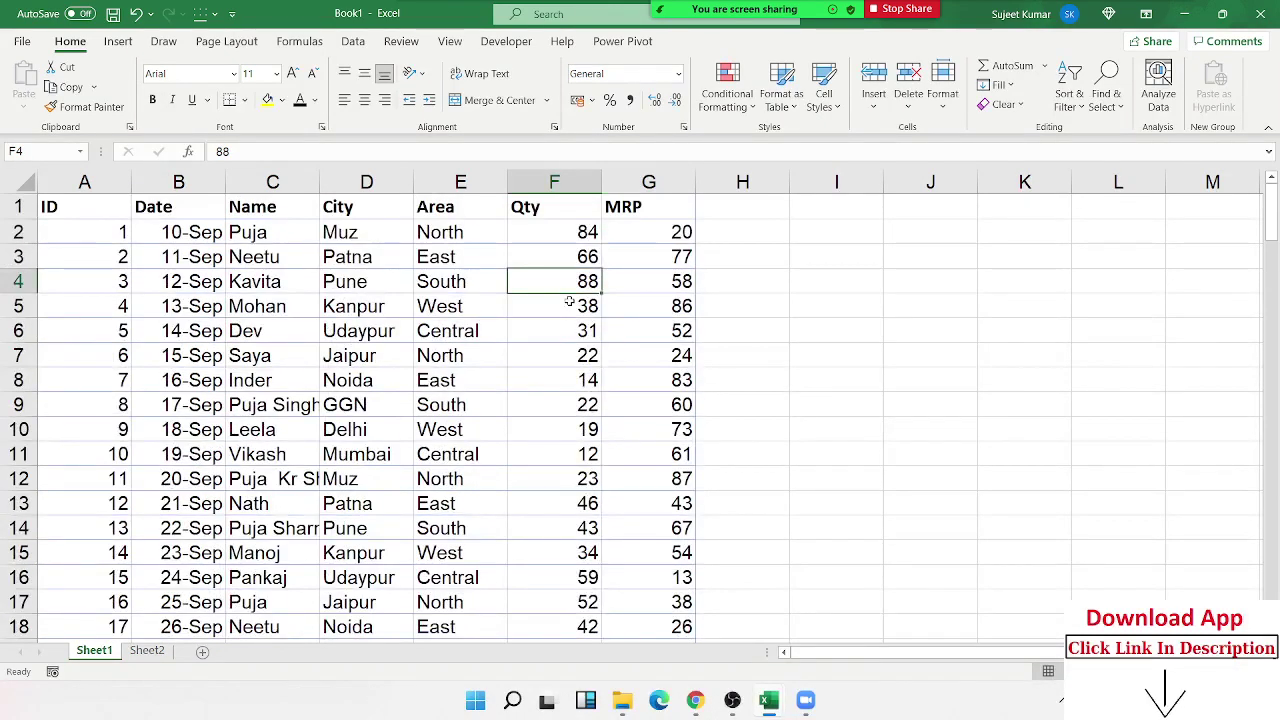
pyautogui.click(577, 235)
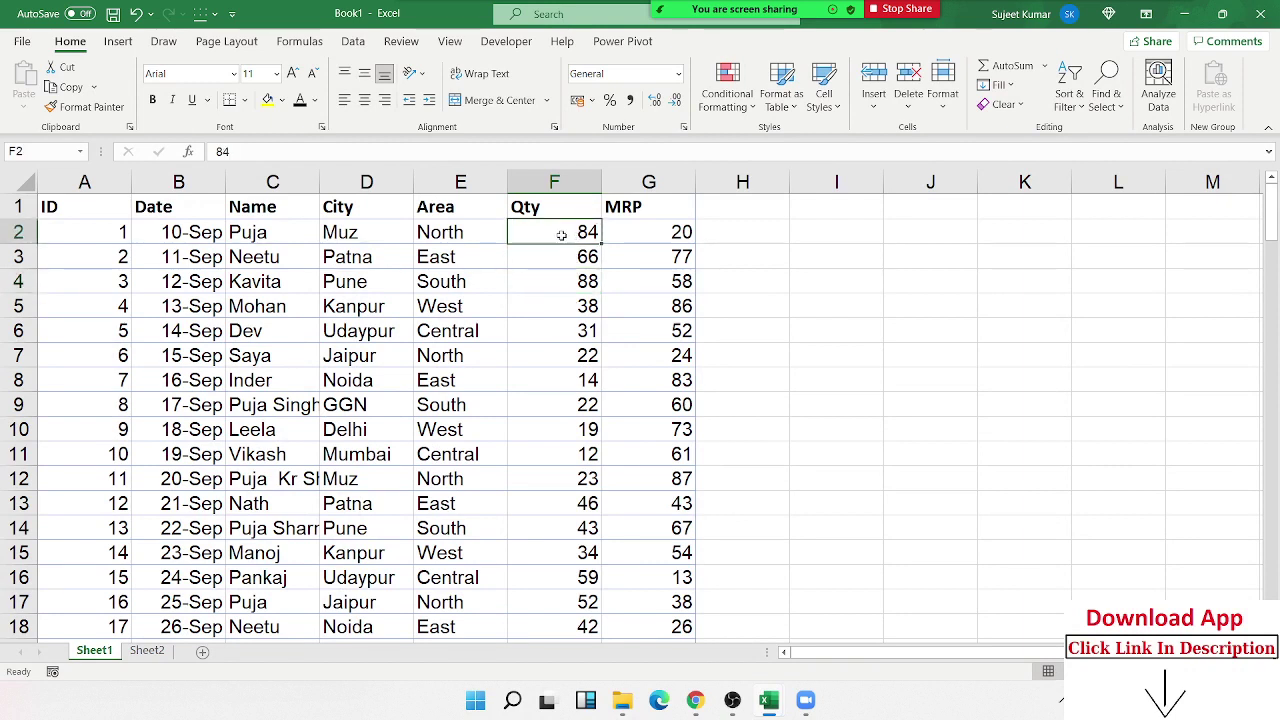
pyautogui.click(552, 257)
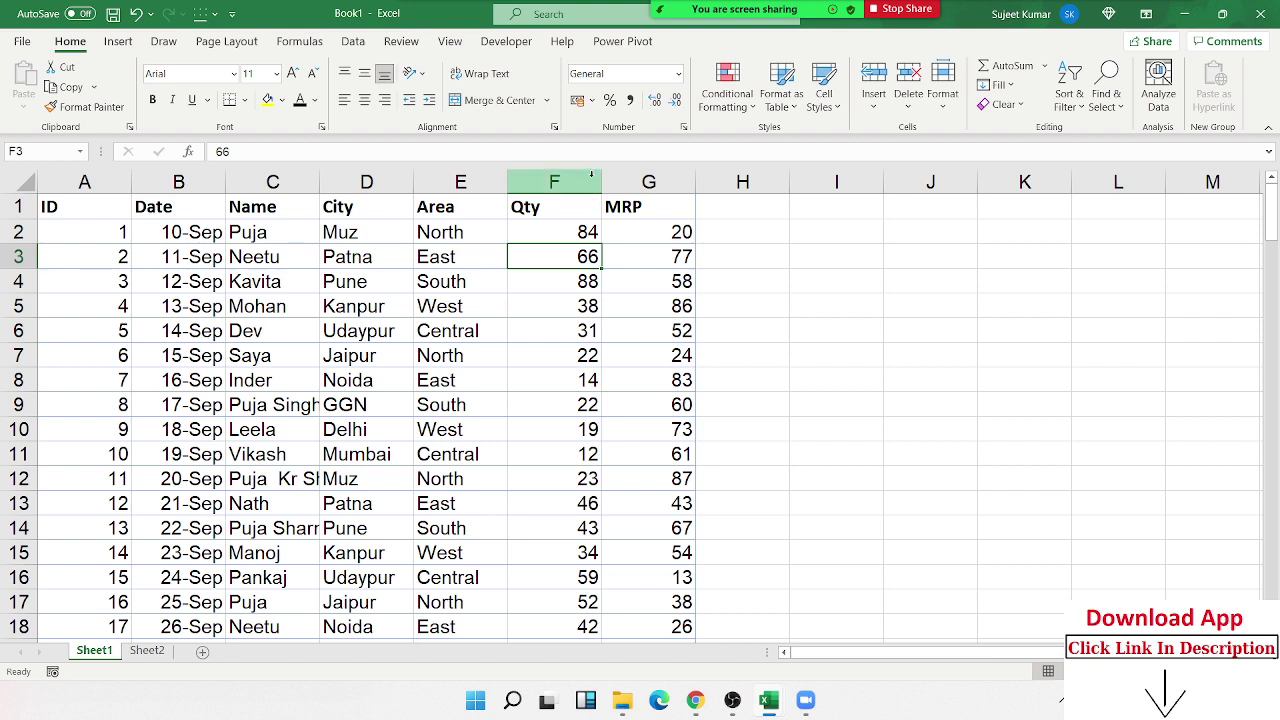
pyautogui.moveTo(580, 232); pyautogui.dragTo(593, 490)
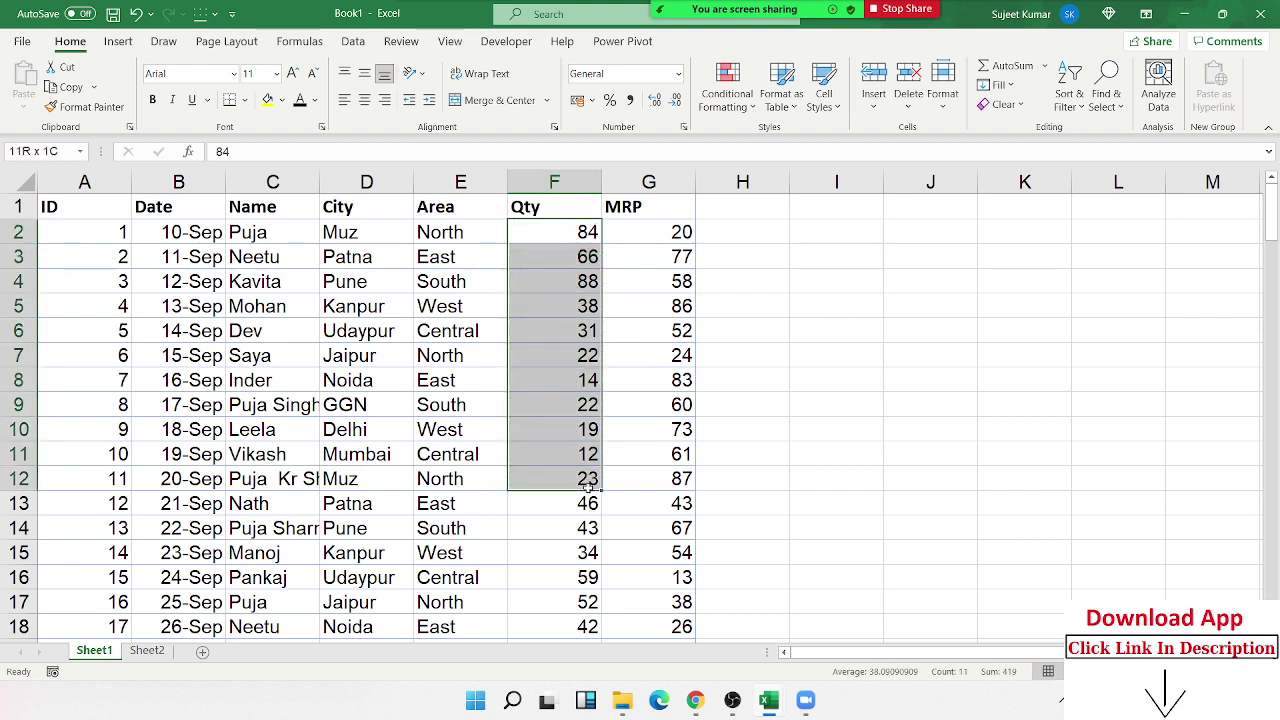
pyautogui.click(576, 183)
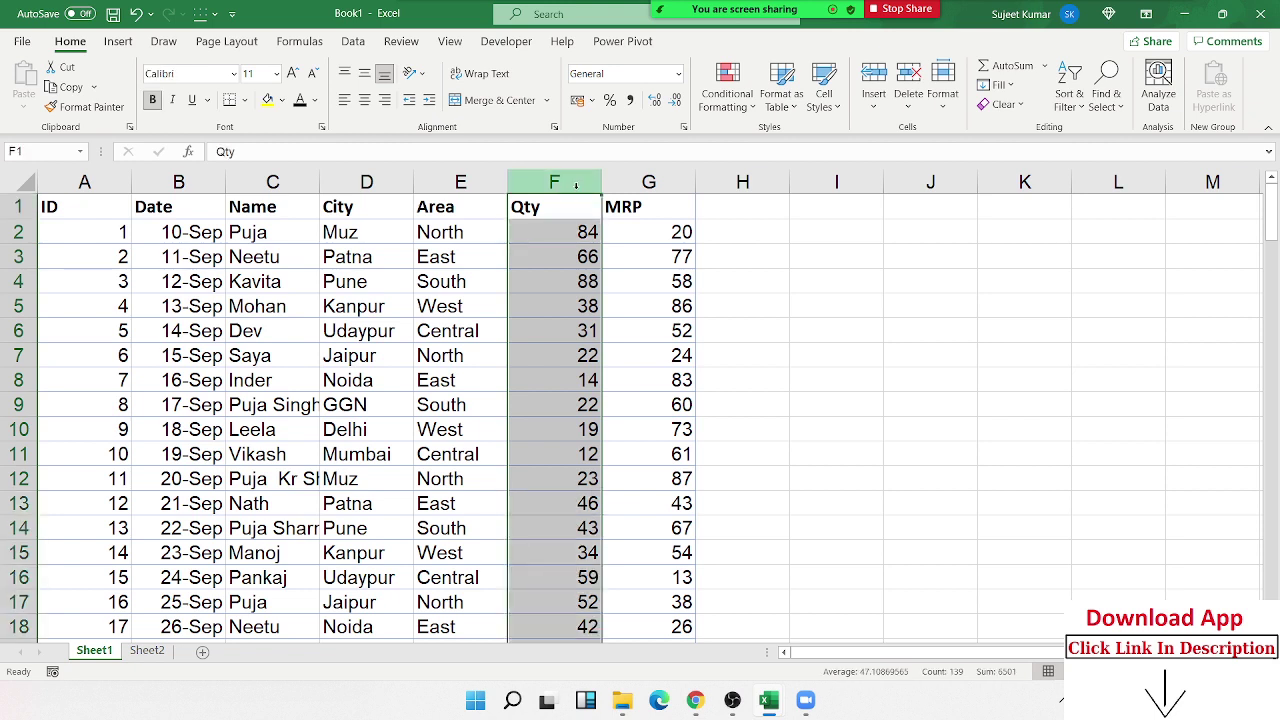
pyautogui.click(718, 115)
pyautogui.moveTo(733, 229)
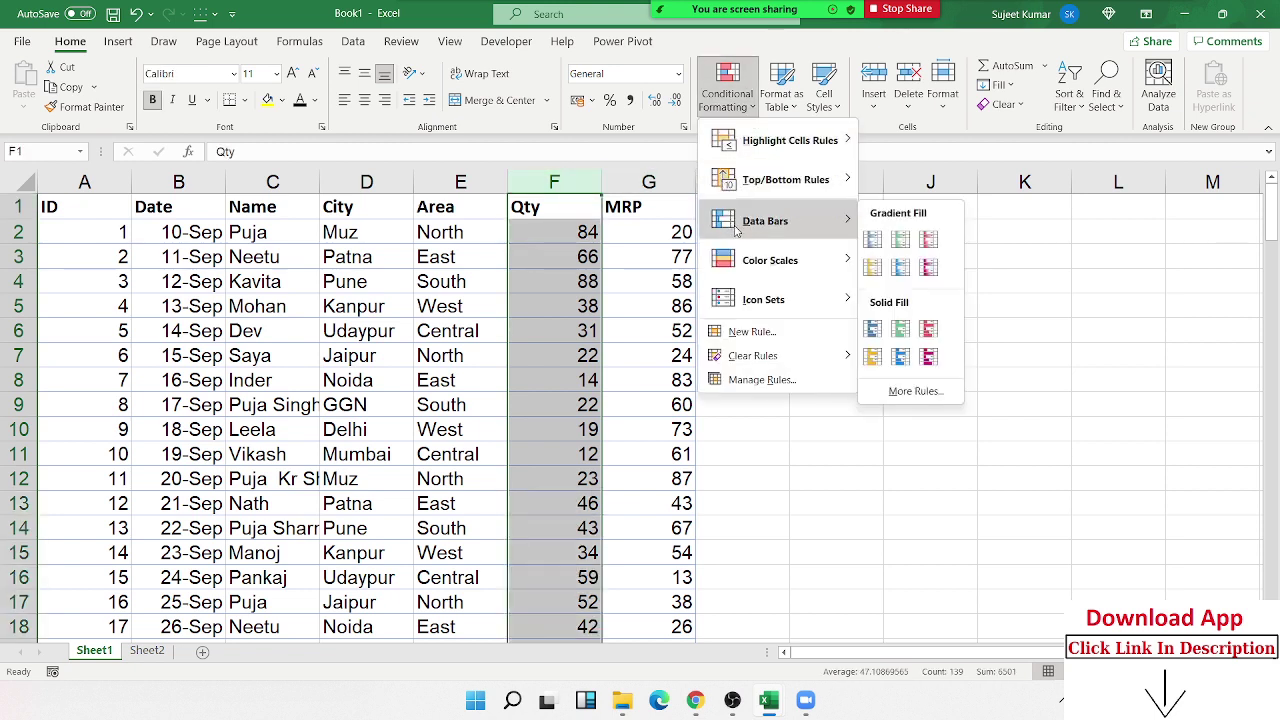
pyautogui.click(874, 240)
pyautogui.click(737, 306)
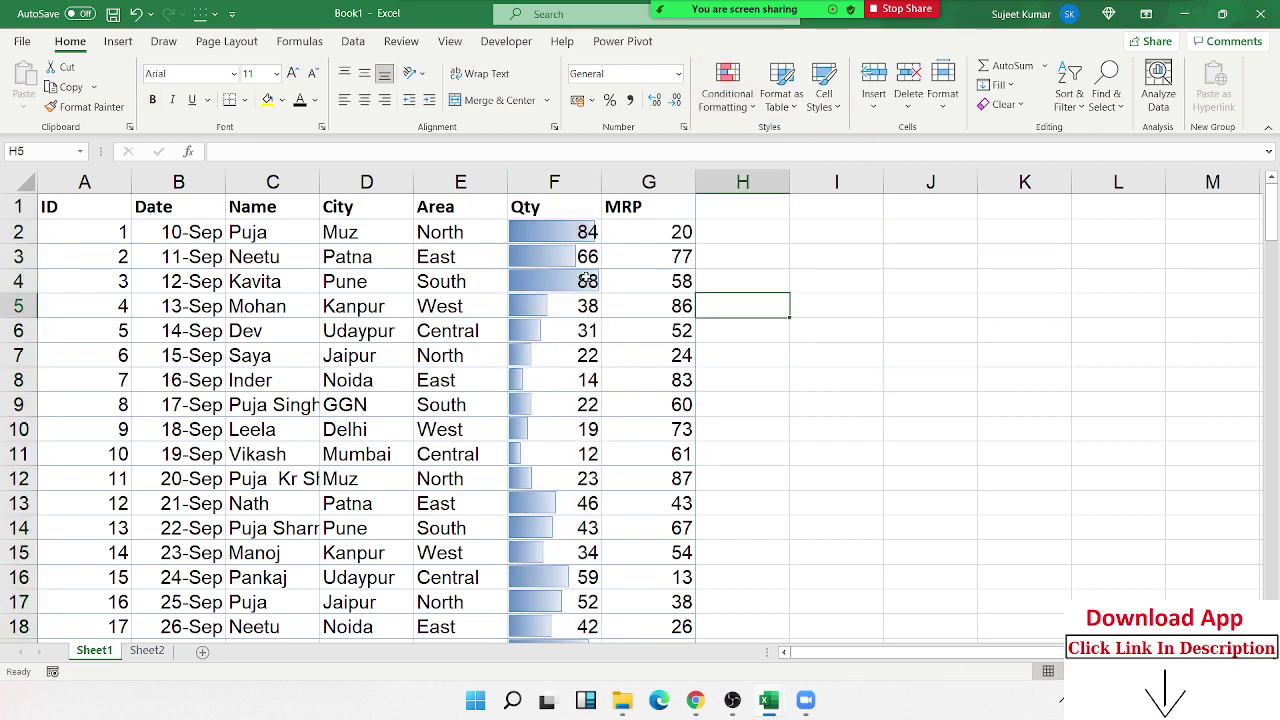
pyautogui.click(578, 236)
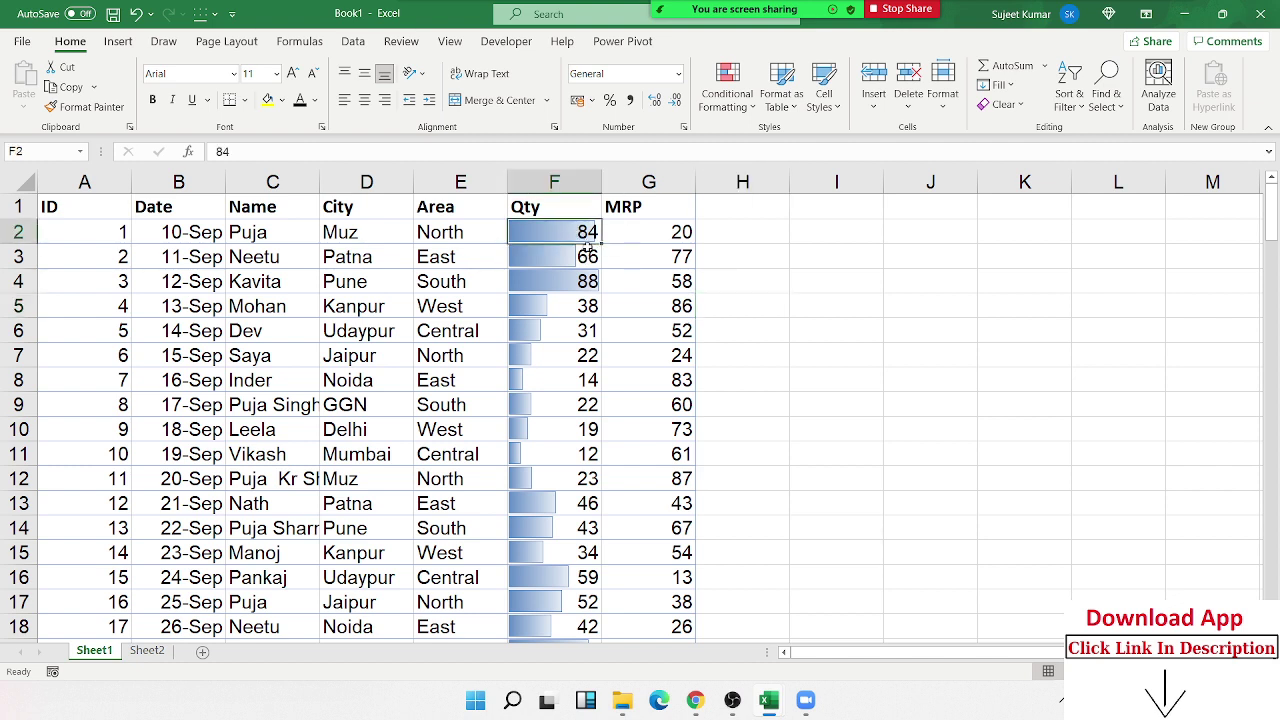
pyautogui.click(586, 258)
pyautogui.click(588, 281)
pyautogui.click(588, 306)
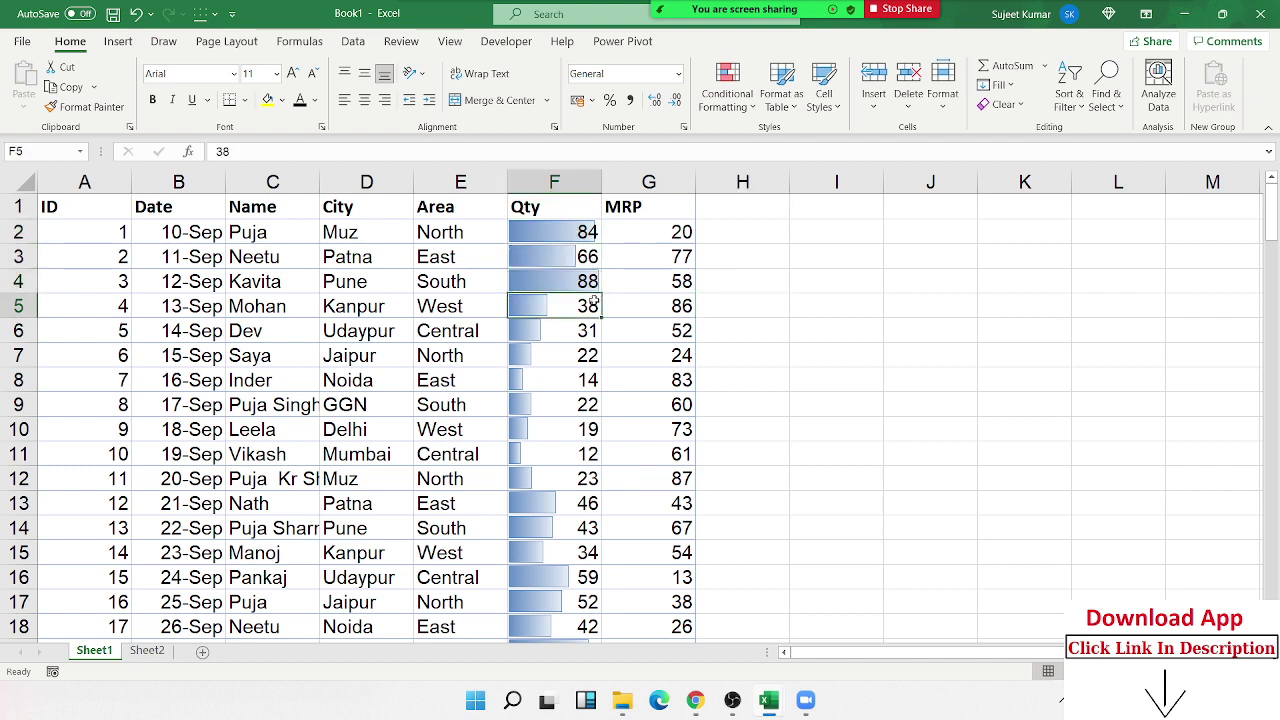
pyautogui.click(588, 330)
pyautogui.click(582, 380)
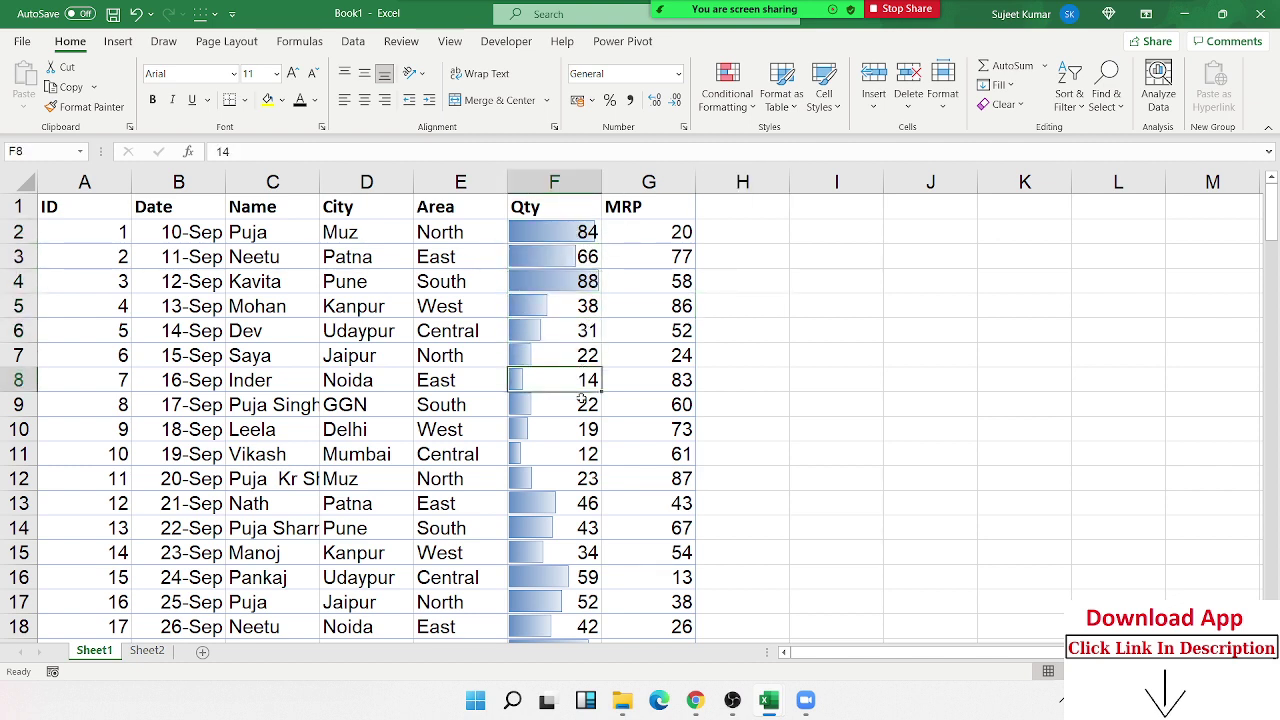
pyautogui.click(583, 405)
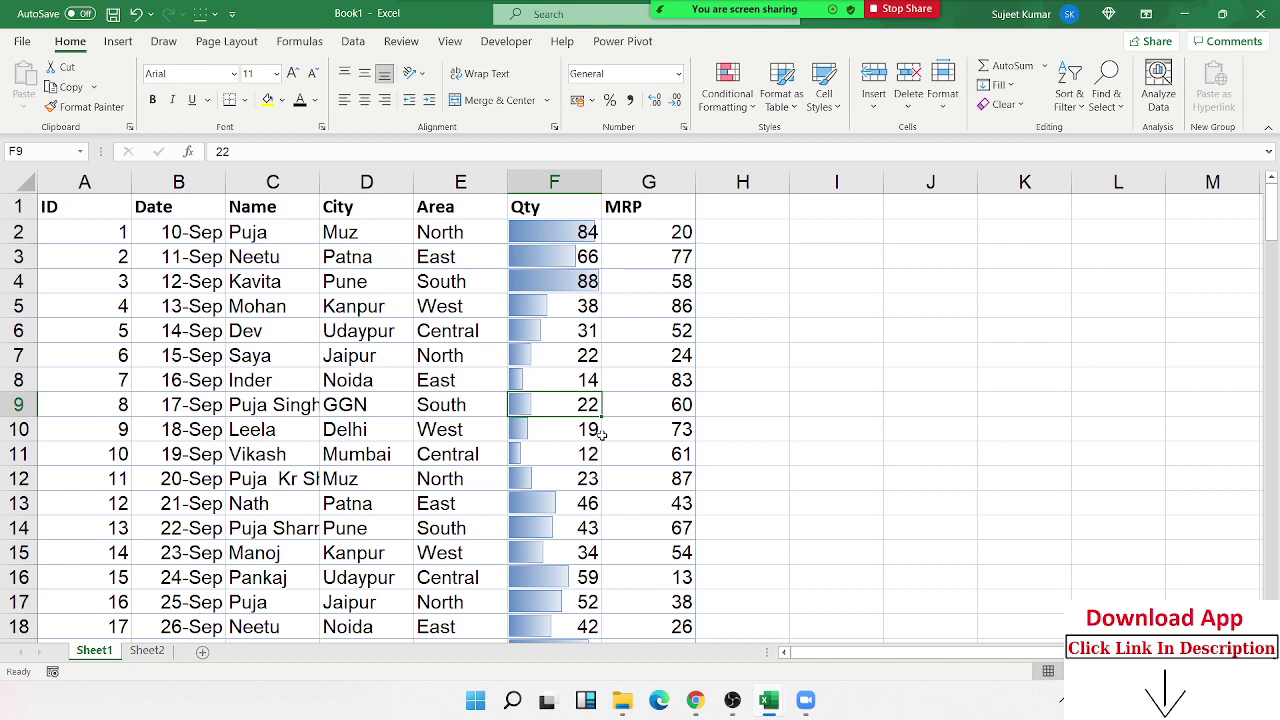
pyautogui.click(593, 318)
pyautogui.scroll(-4, 590, 330)
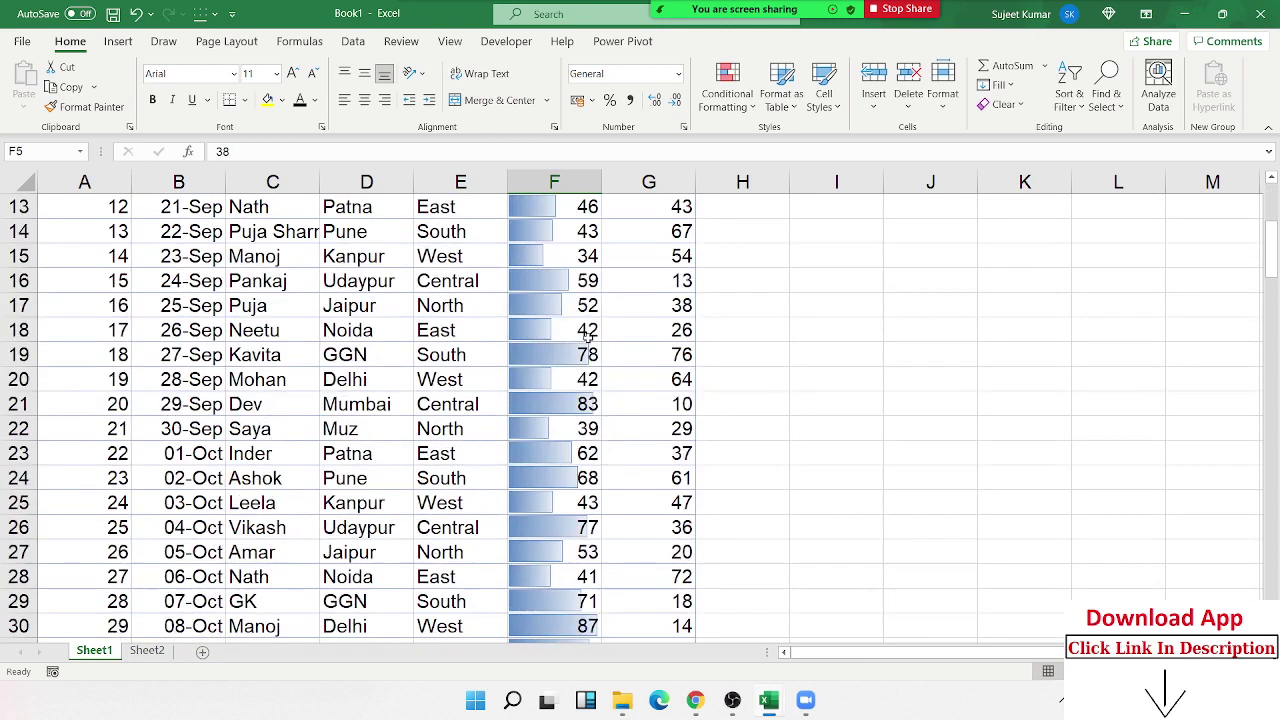
pyautogui.scroll(4, 587, 337)
pyautogui.click(592, 262)
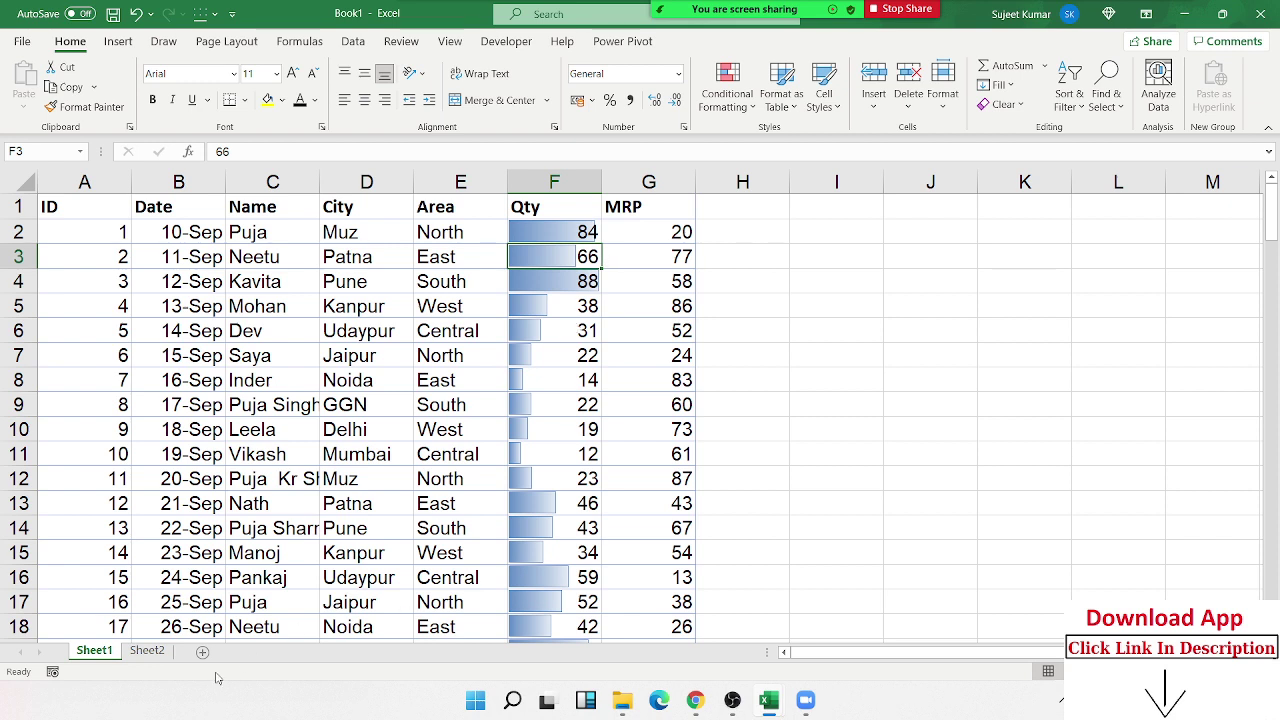
# On Sheet2, enter the numbers 1 through 10 down cells E1 to E10
pyautogui.click(168, 652)
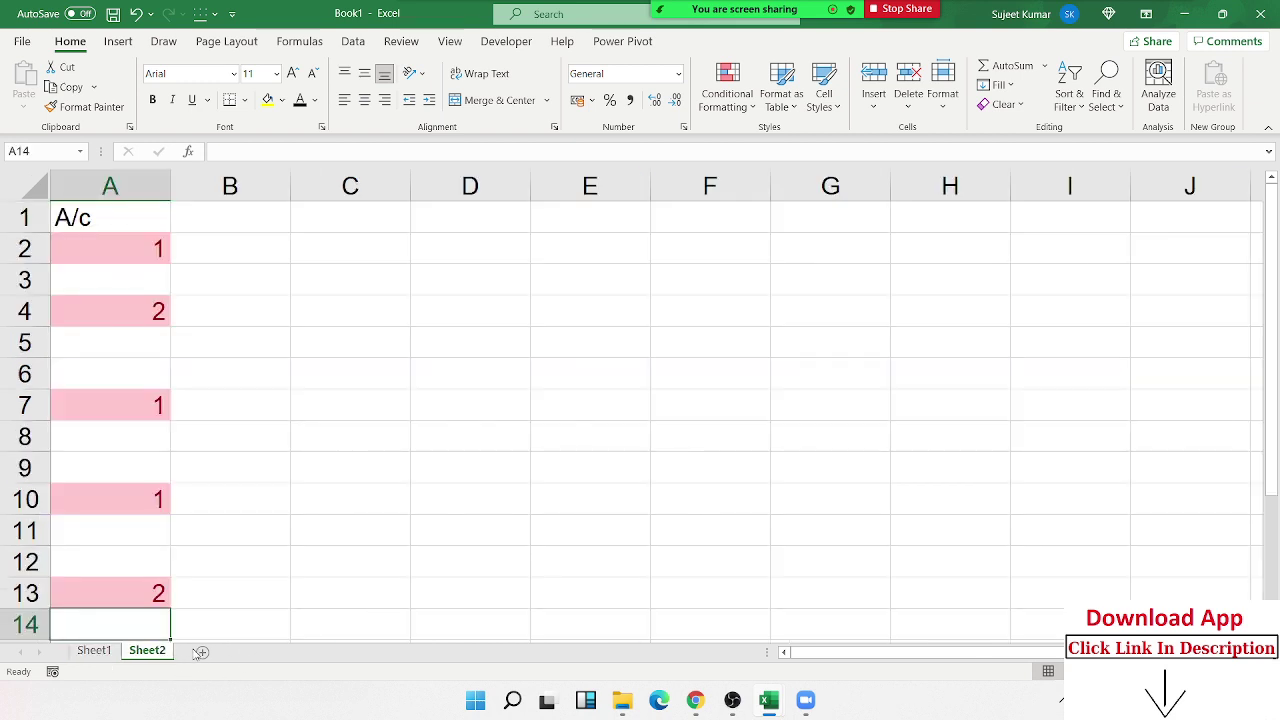
pyautogui.click(569, 228)
pyautogui.write('1')
pyautogui.press('Return')
pyautogui.write('2 3')
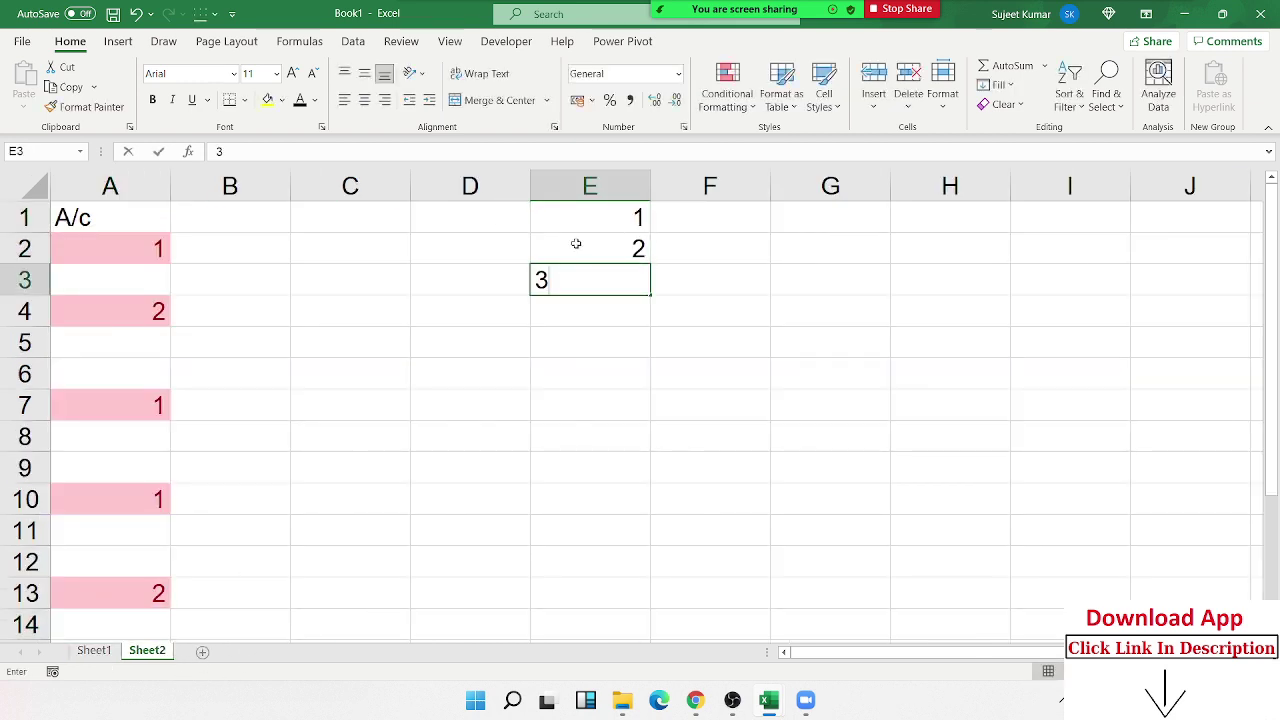
pyautogui.press('Return')
pyautogui.write('4 5 6 7')
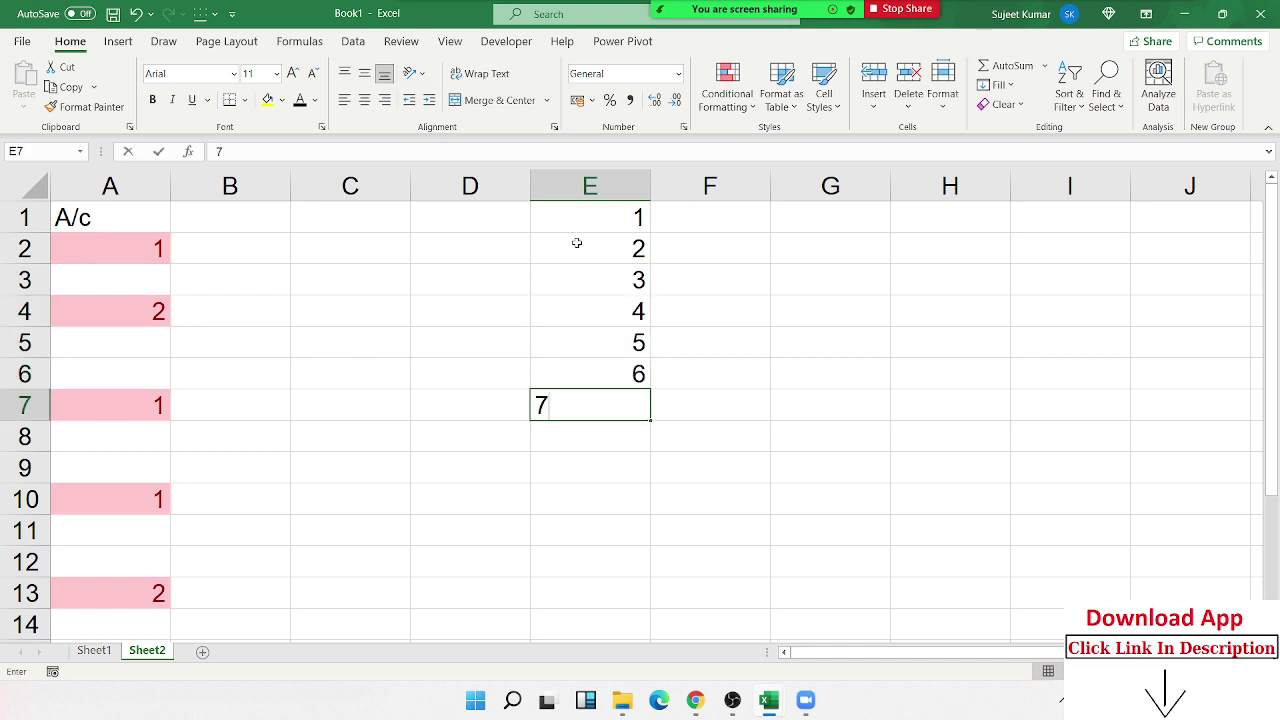
pyautogui.write(' 8')
pyautogui.press('Return')
pyautogui.write('9')
pyautogui.press('Return')
pyautogui.write('1')
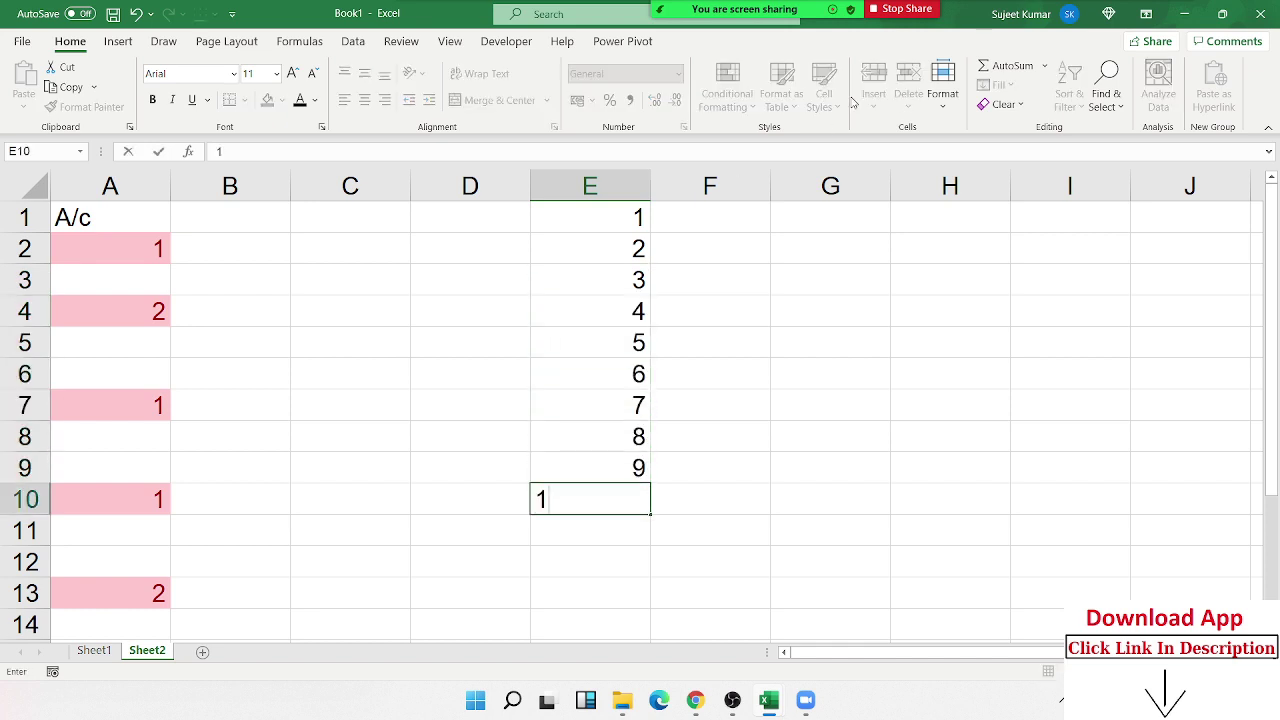
pyautogui.write('0')
pyautogui.press('Return')
# Select E1:E10 and browse Data Bars, Color Scales and Icon Sets without applying any
pyautogui.press('Up')
pyautogui.hotkey('ctrl', 'shift', 'Up')
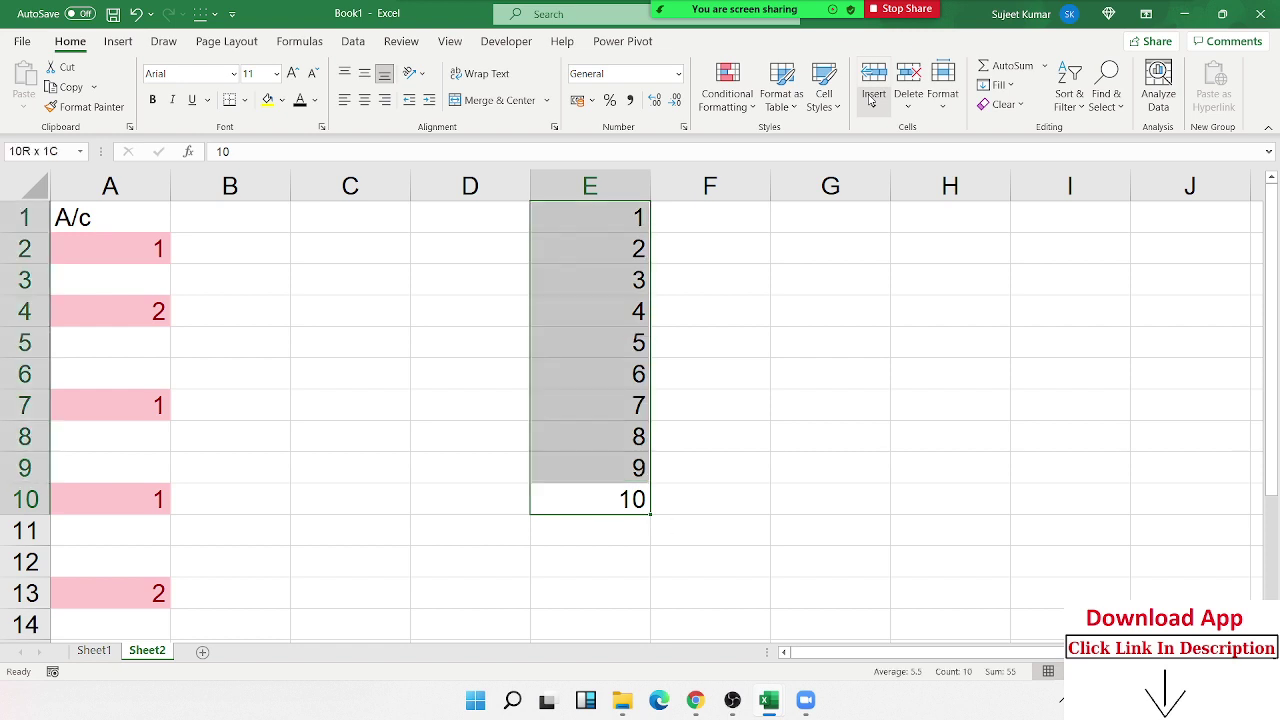
pyautogui.click(727, 88)
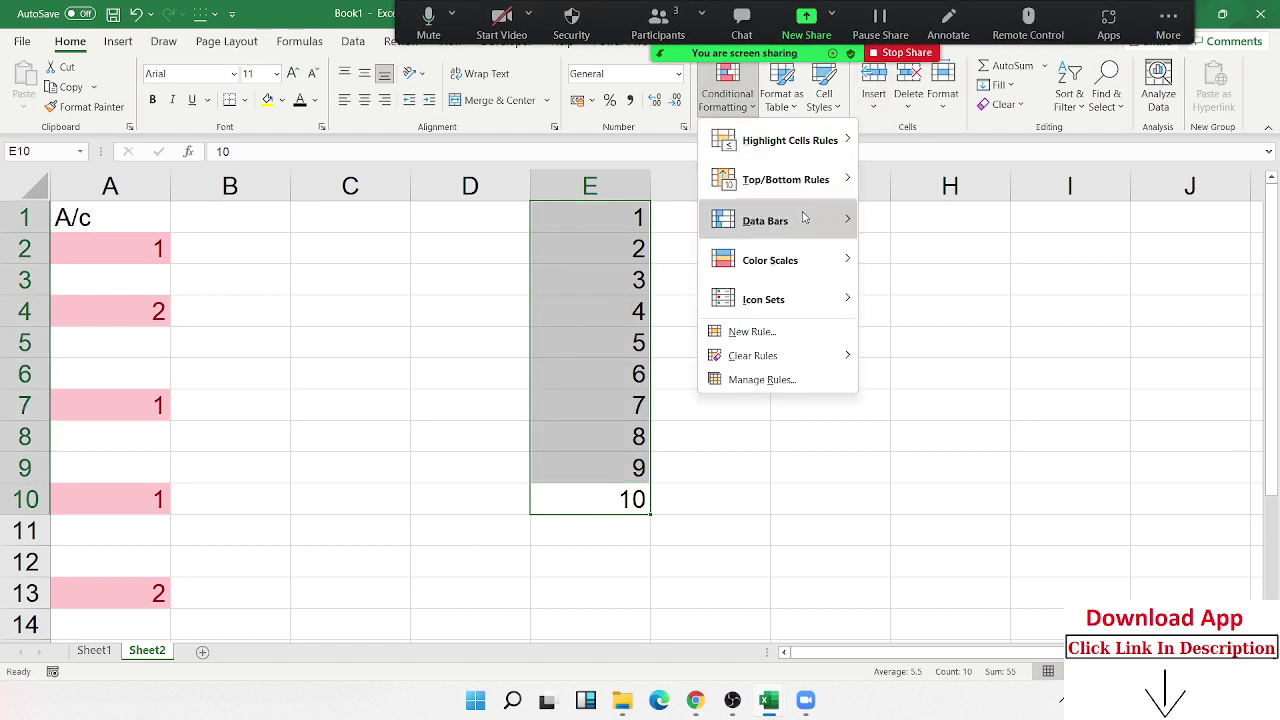
pyautogui.moveTo(805, 220)
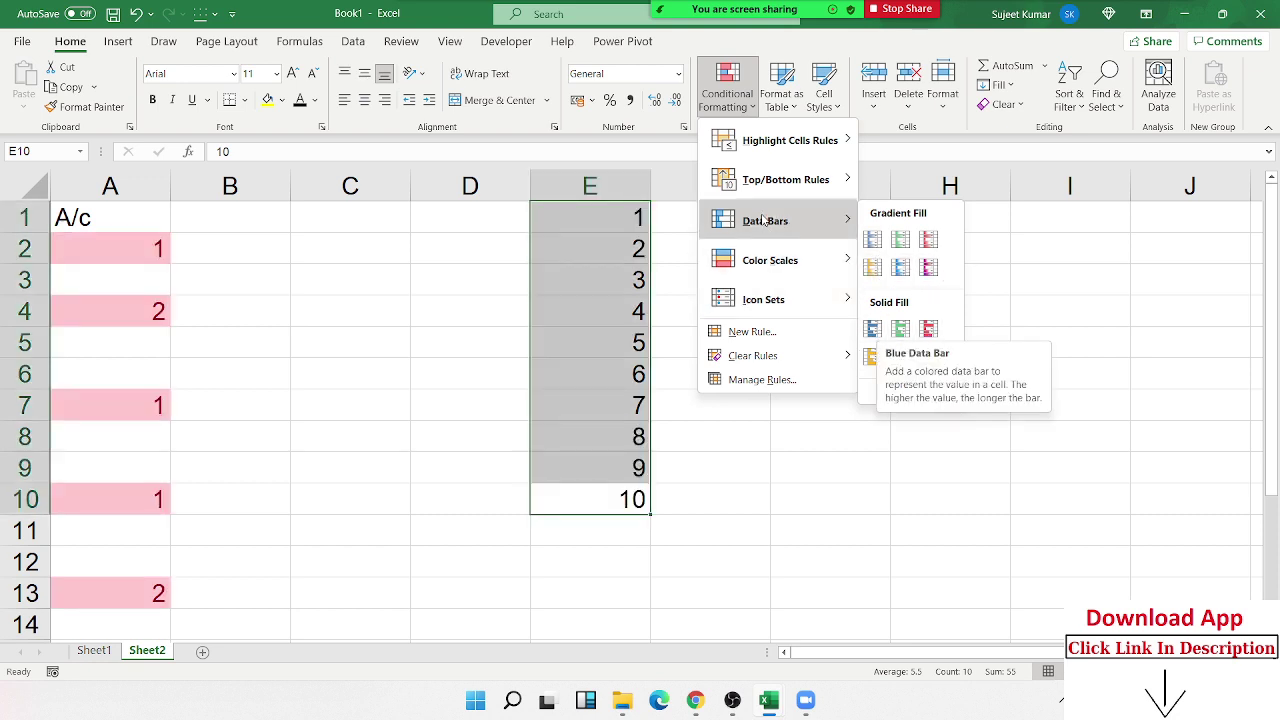
pyautogui.moveTo(762, 258)
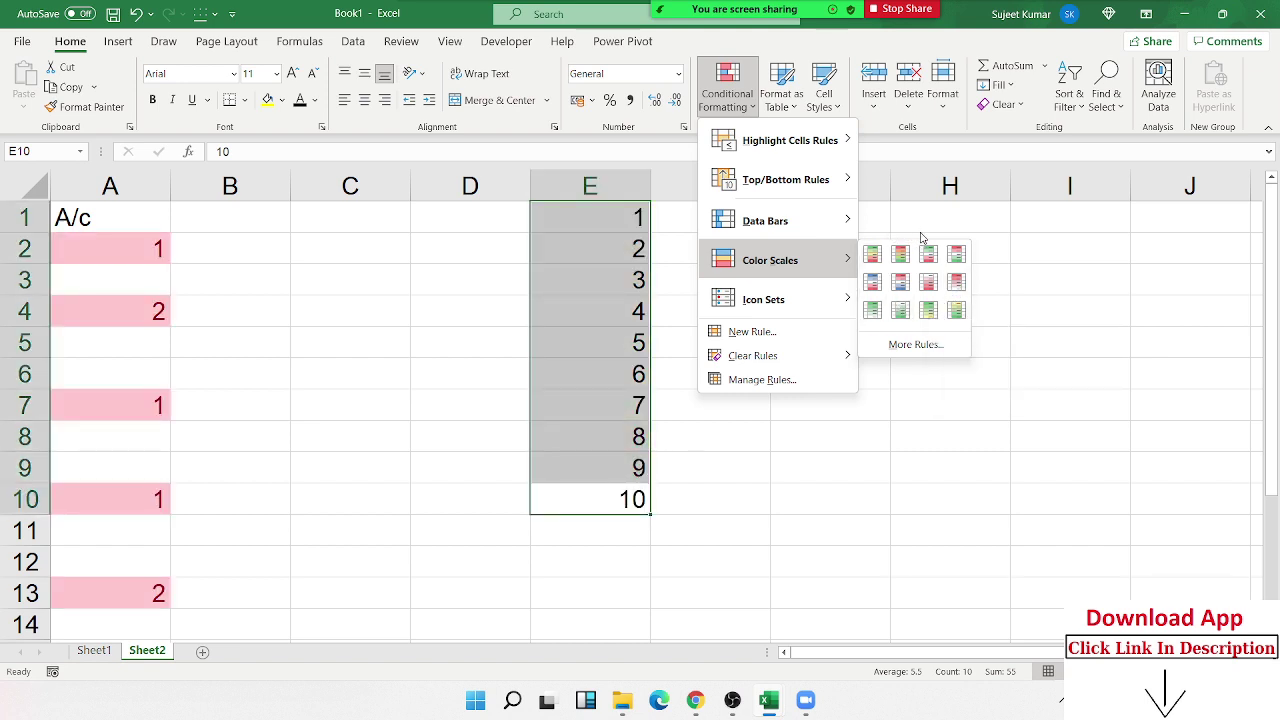
pyautogui.moveTo(806, 296)
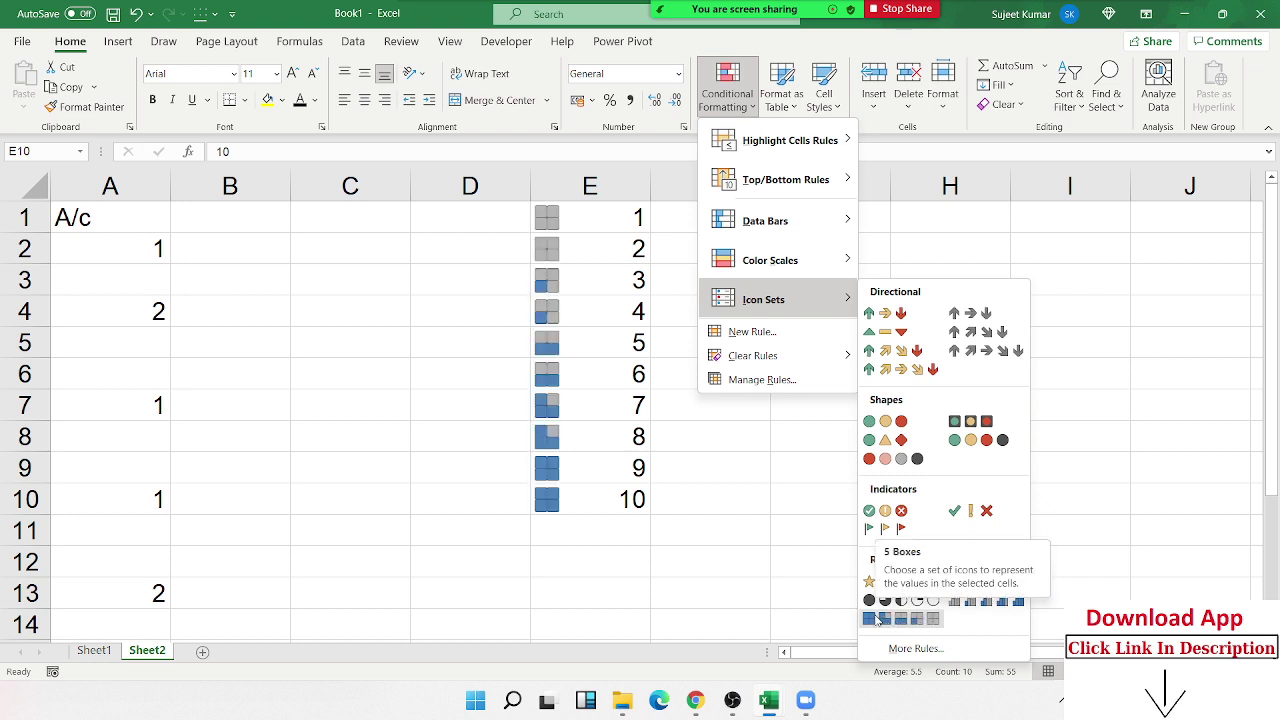
pyautogui.click(638, 590)
pyautogui.scroll(-2, 703, 480)
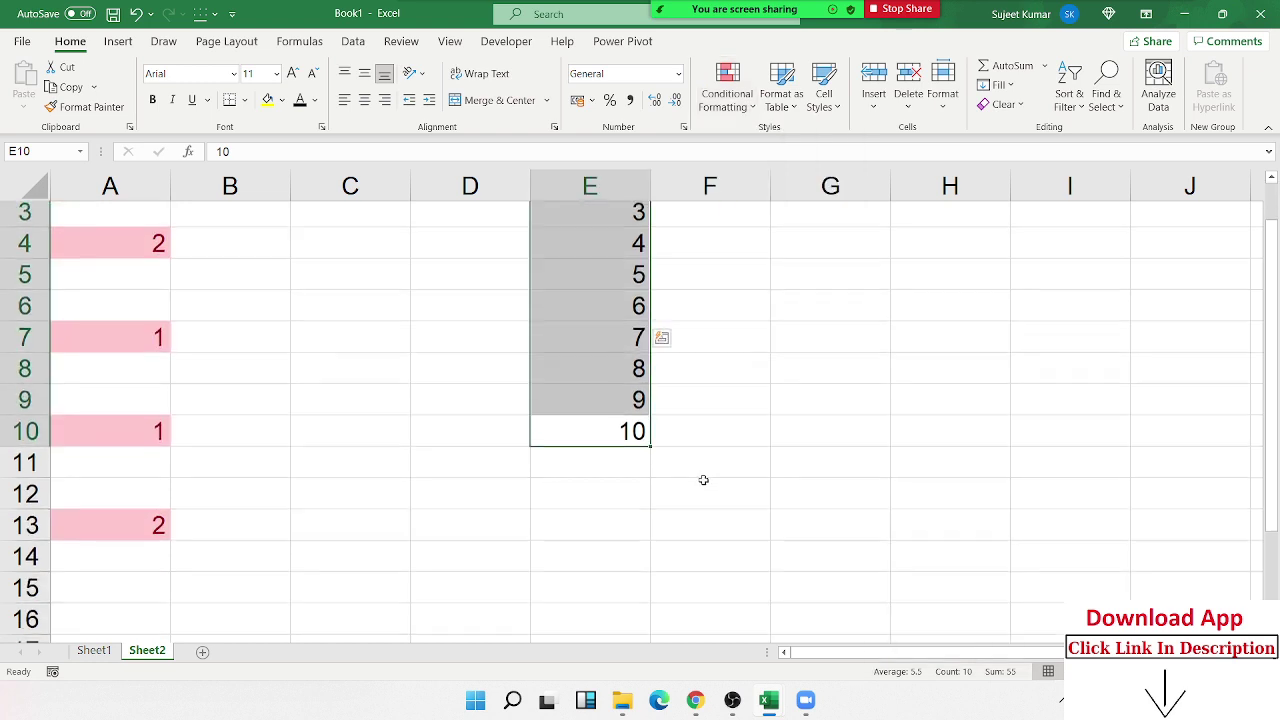
# Add headings Q1 and Q2 in D12:E12 with values 50 and 60 beneath
pyautogui.click(500, 373)
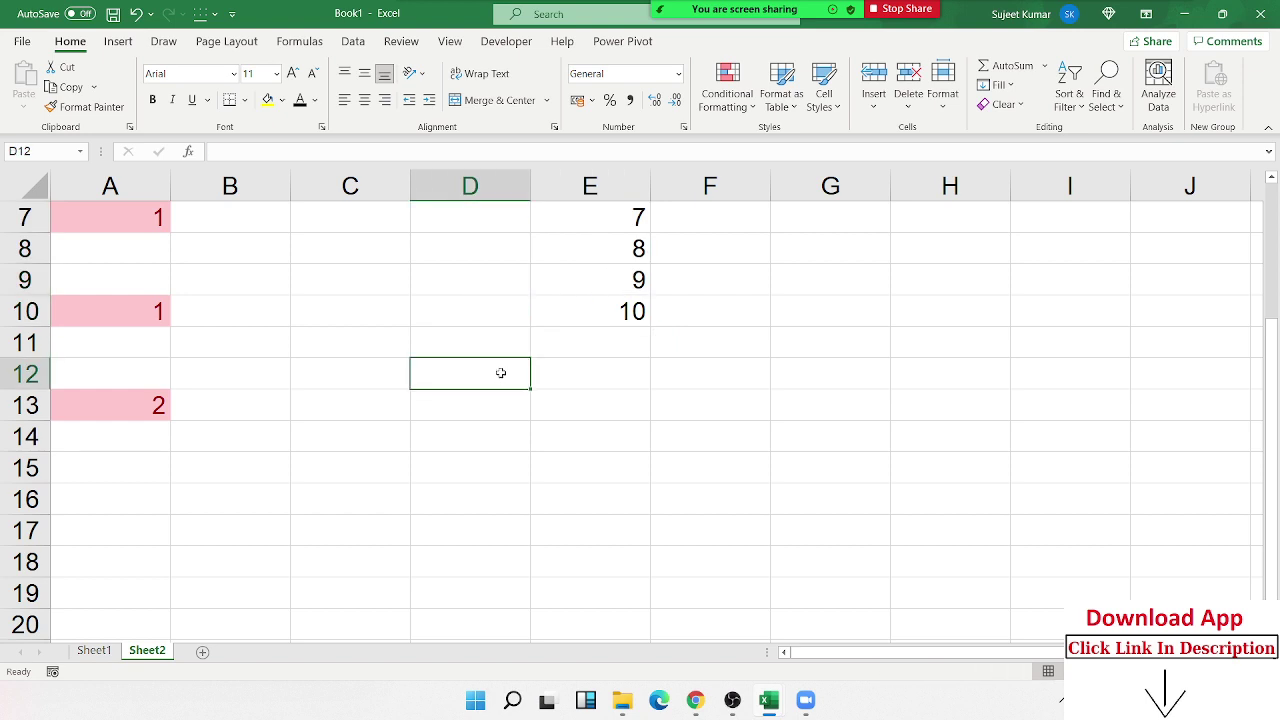
pyautogui.write('Q')
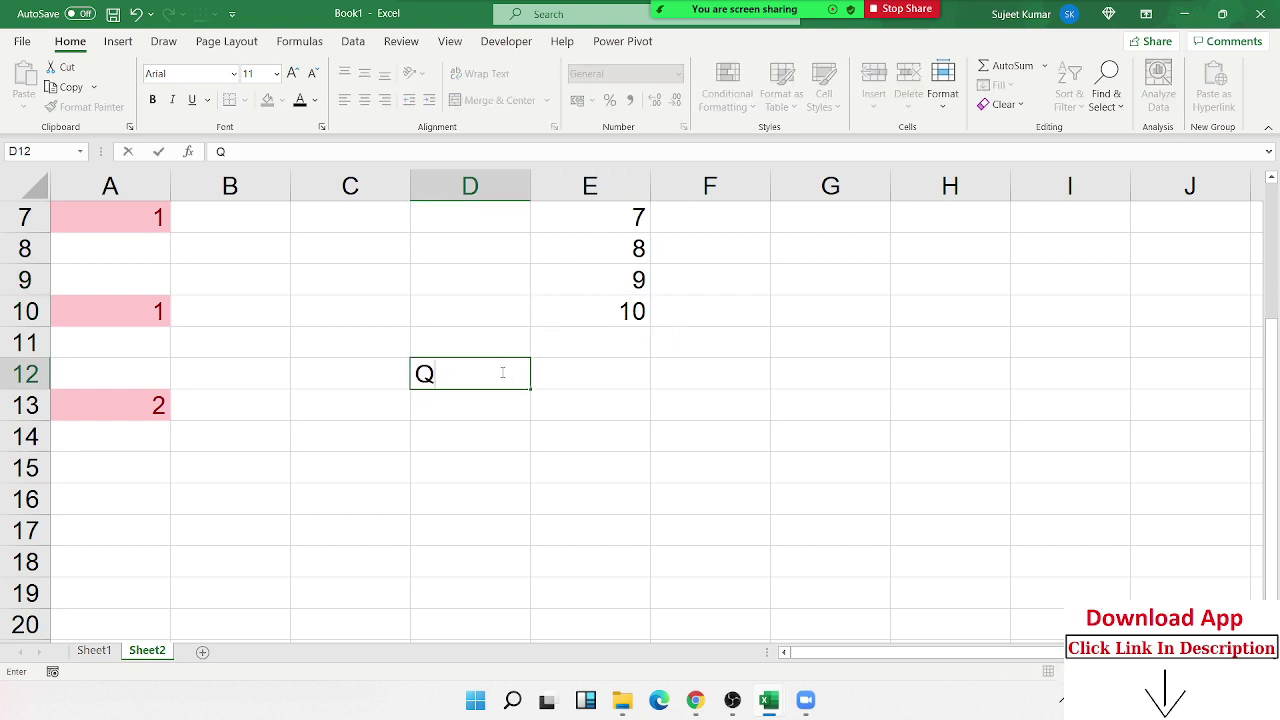
pyautogui.write('1')
pyautogui.press('Tab')
pyautogui.write('Q')
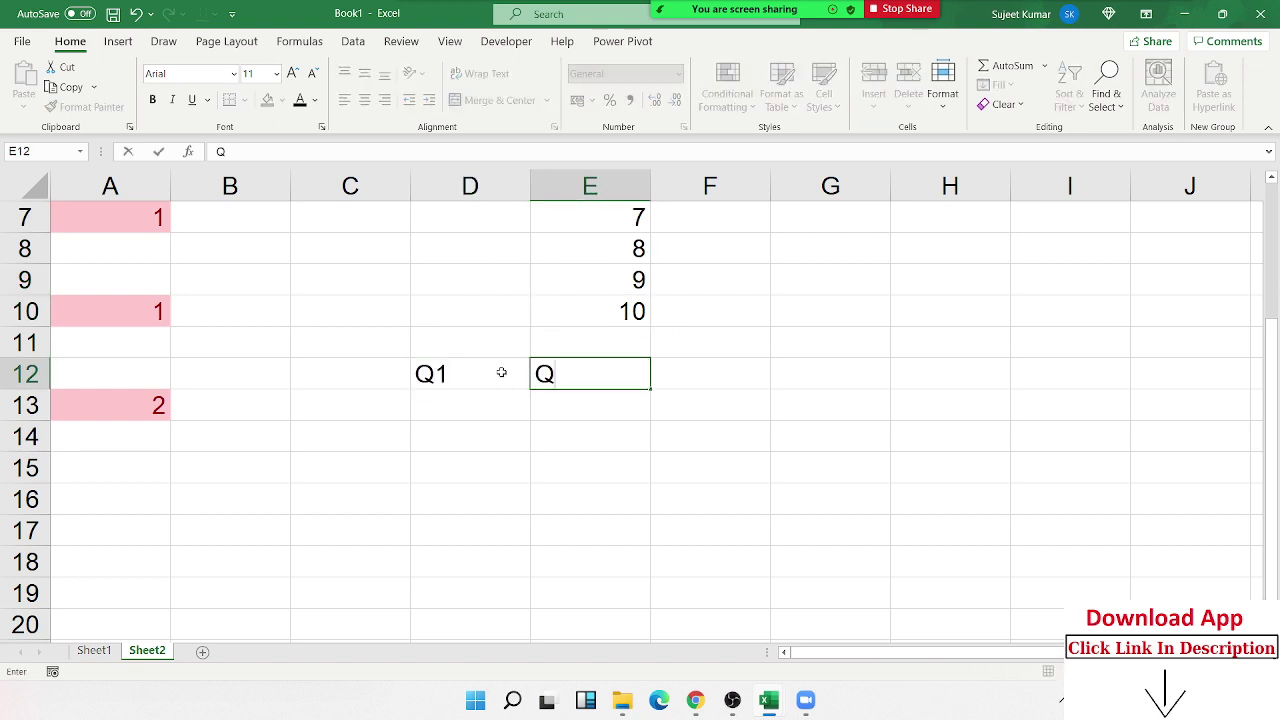
pyautogui.write('2')
pyautogui.press('Return')
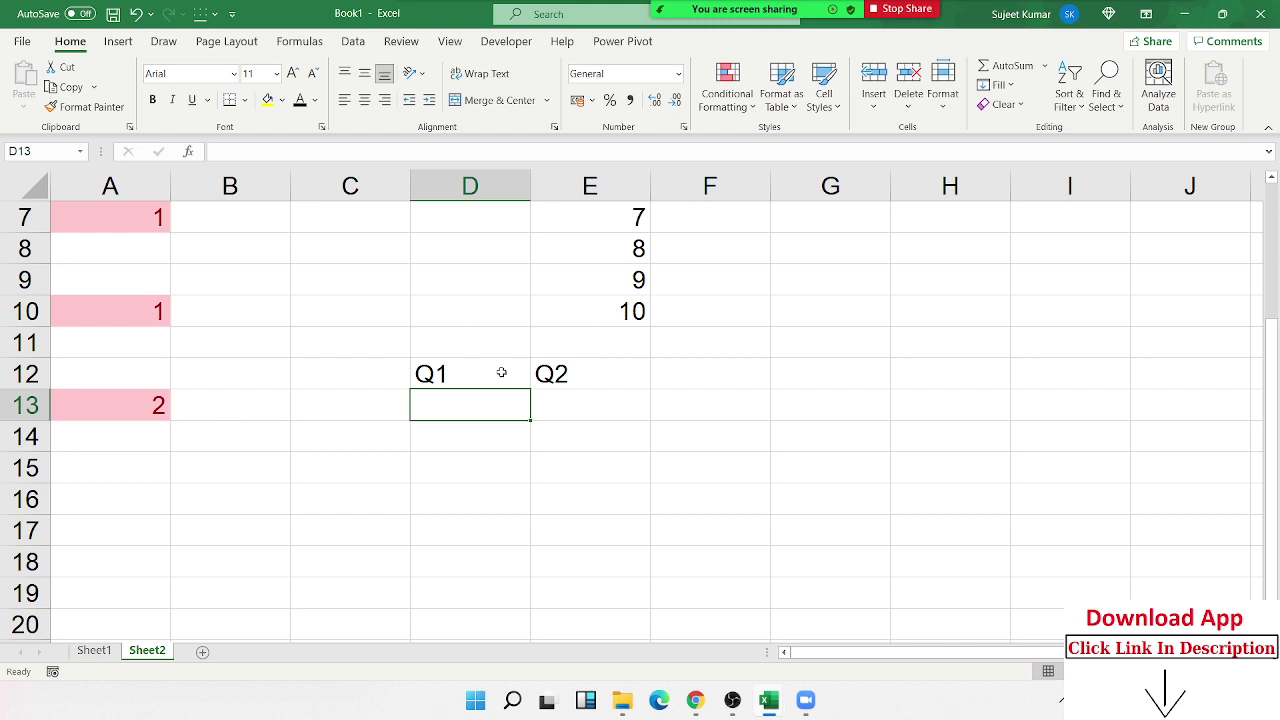
pyautogui.write('5')
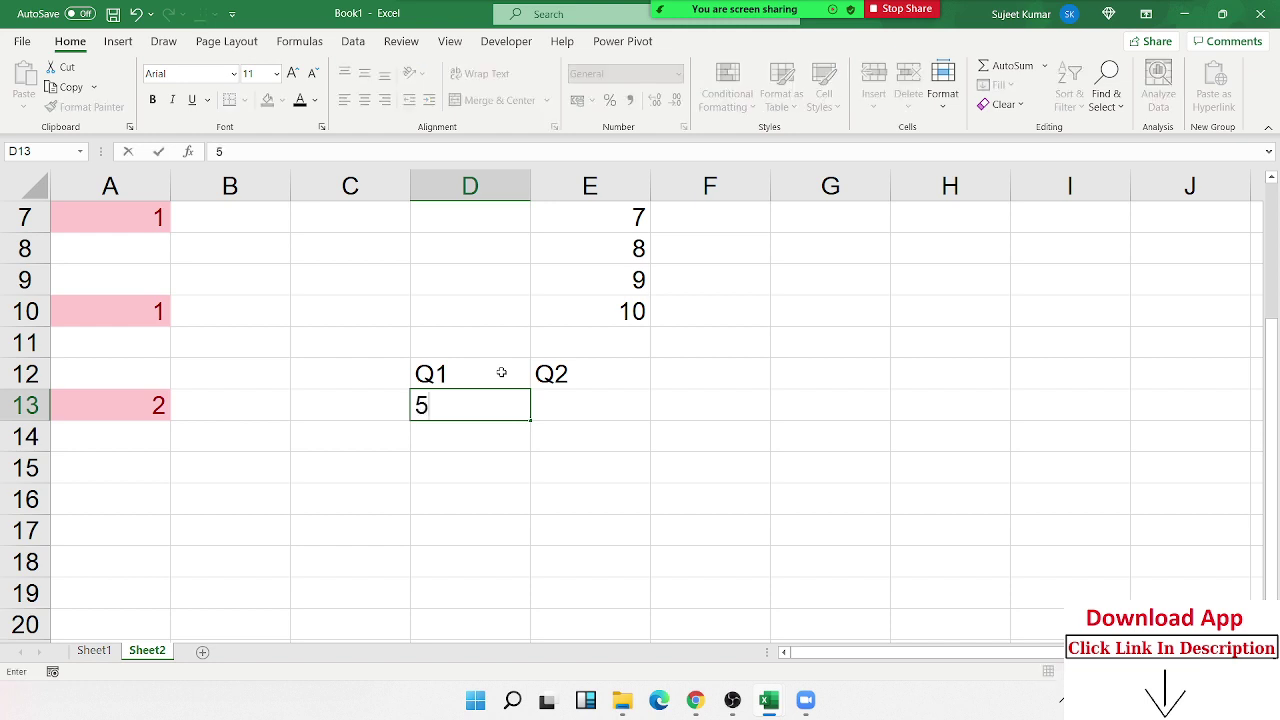
pyautogui.write('0')
pyautogui.press('Tab')
pyautogui.write('6')
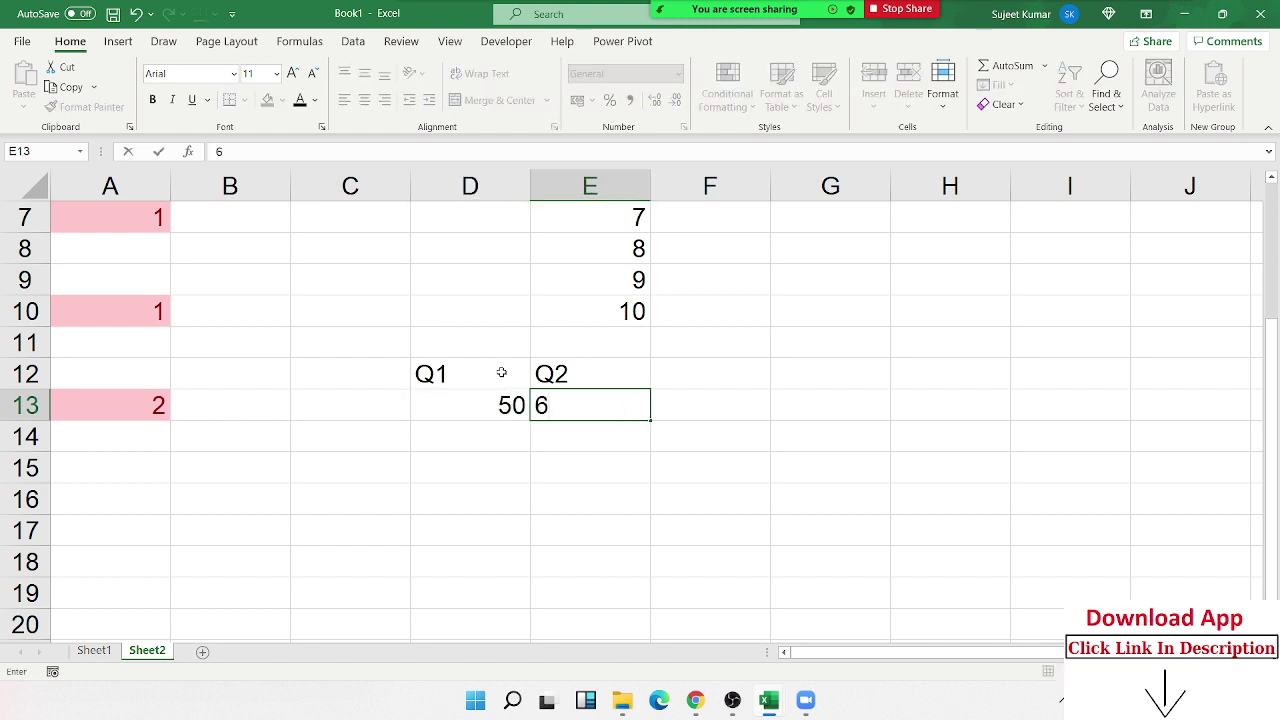
pyautogui.write('0')
pyautogui.press('Return')
# Apply the 3 Arrows (Colored) icon set to D13:E13 and inspect each value
pyautogui.click(483, 391)
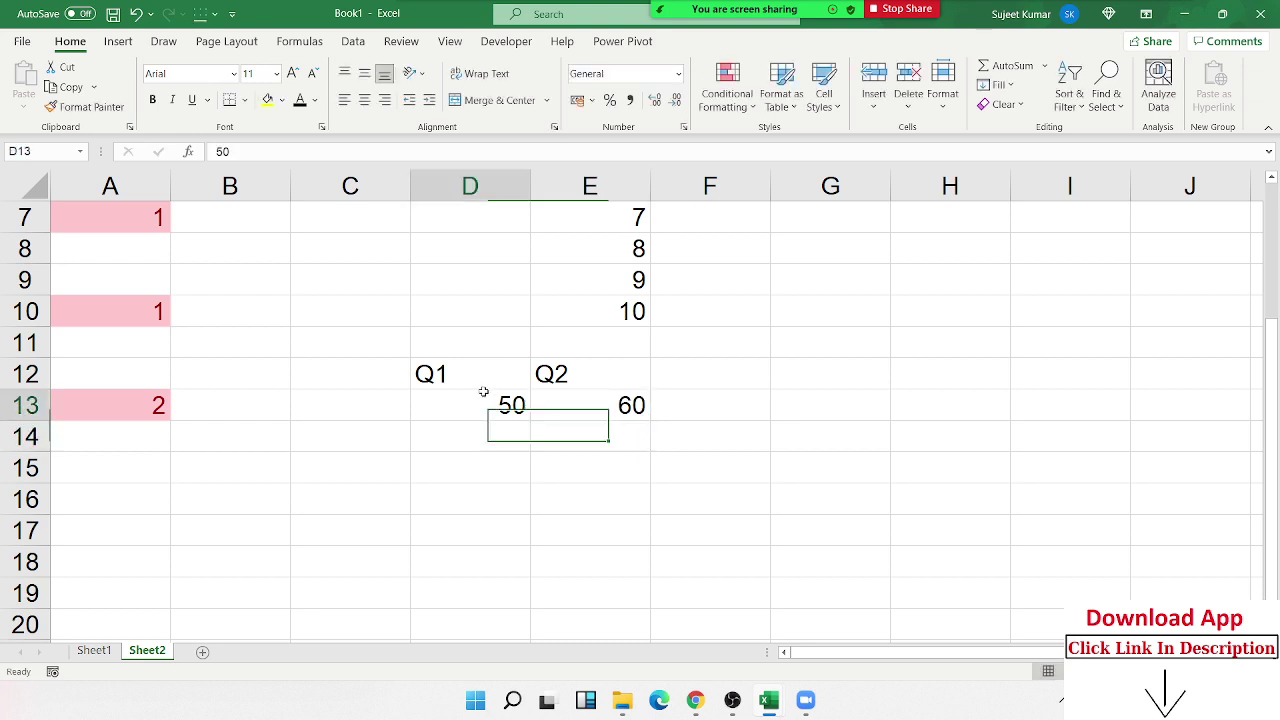
pyautogui.moveTo(483, 391); pyautogui.dragTo(557, 400)
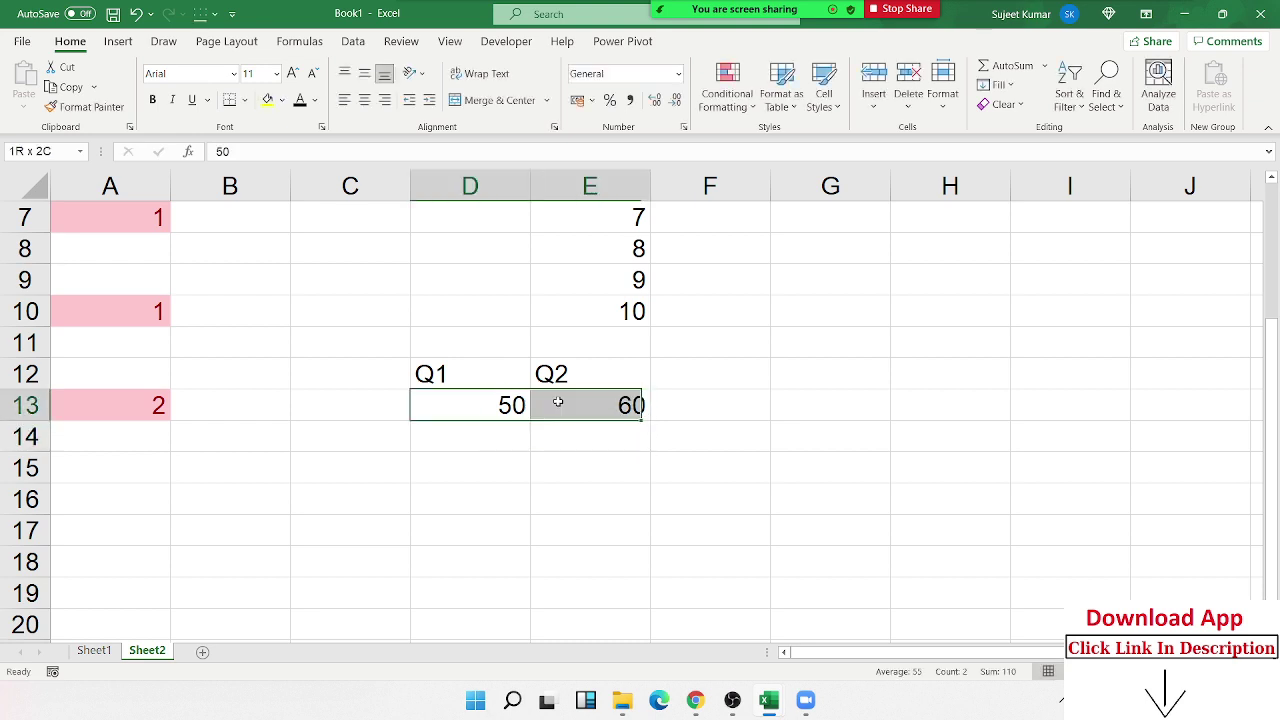
pyautogui.click(733, 103)
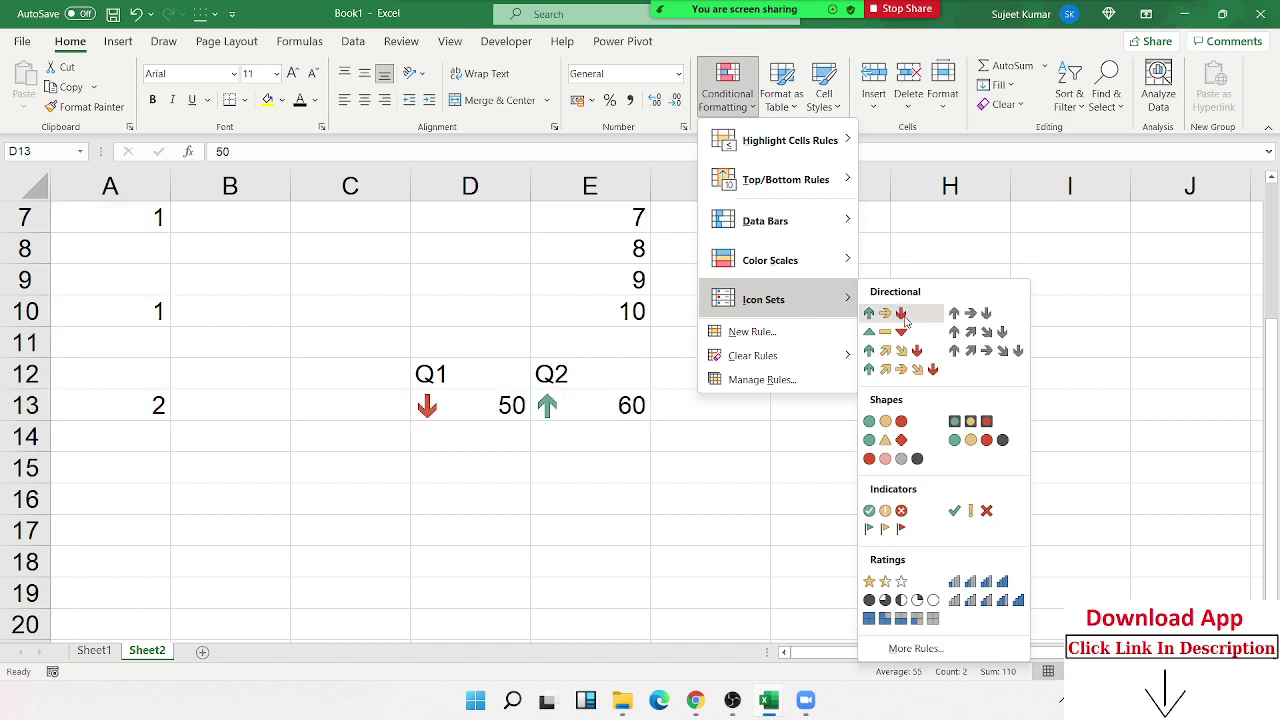
pyautogui.click(903, 316)
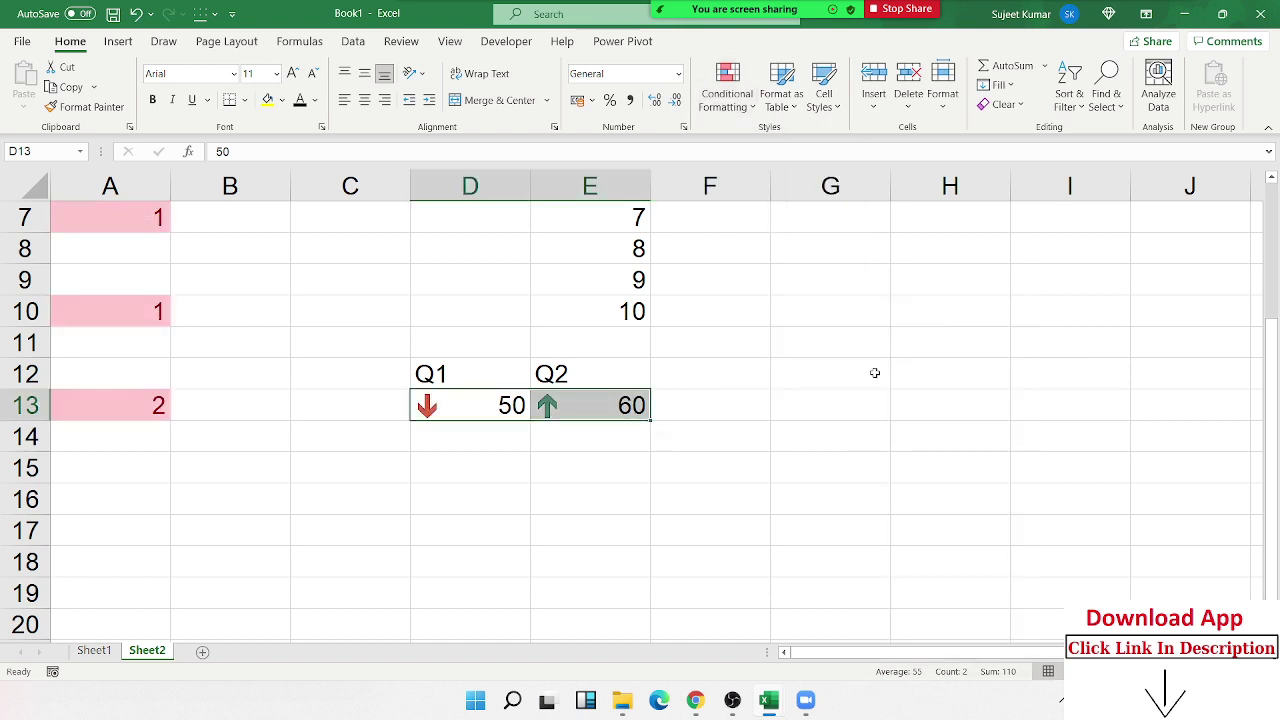
pyautogui.click(565, 476)
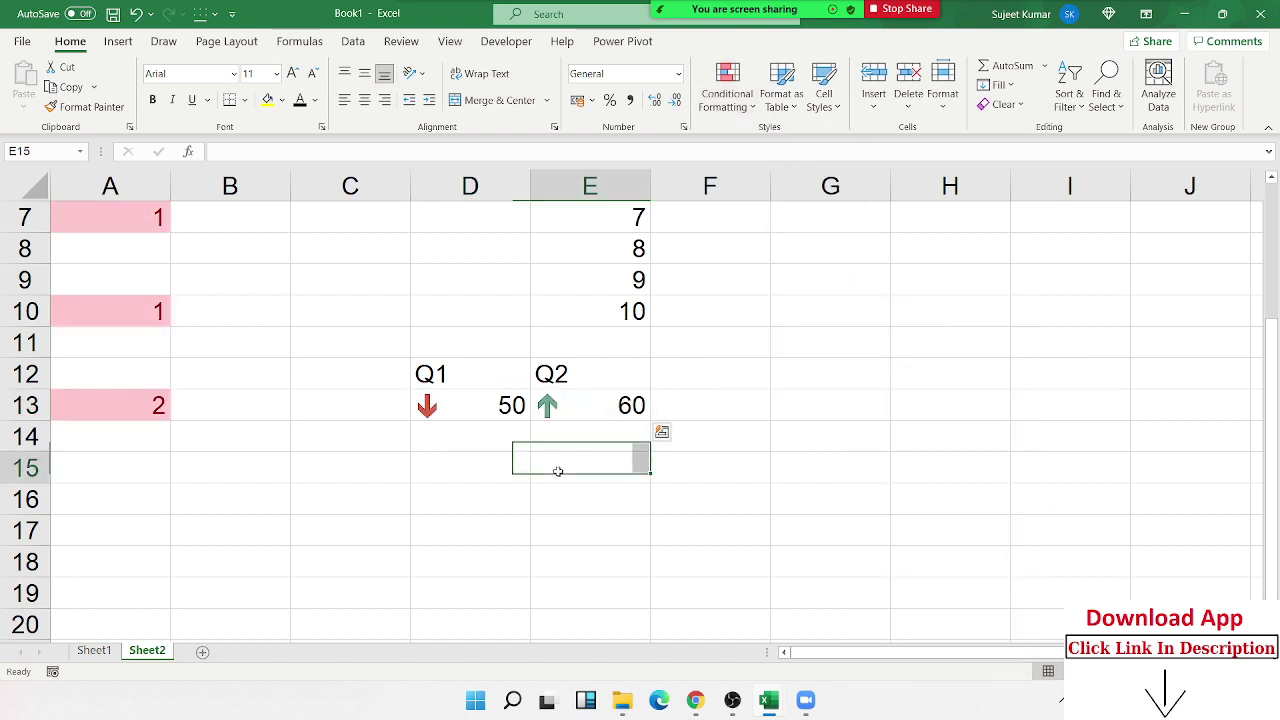
pyautogui.click(503, 410)
pyautogui.click(575, 407)
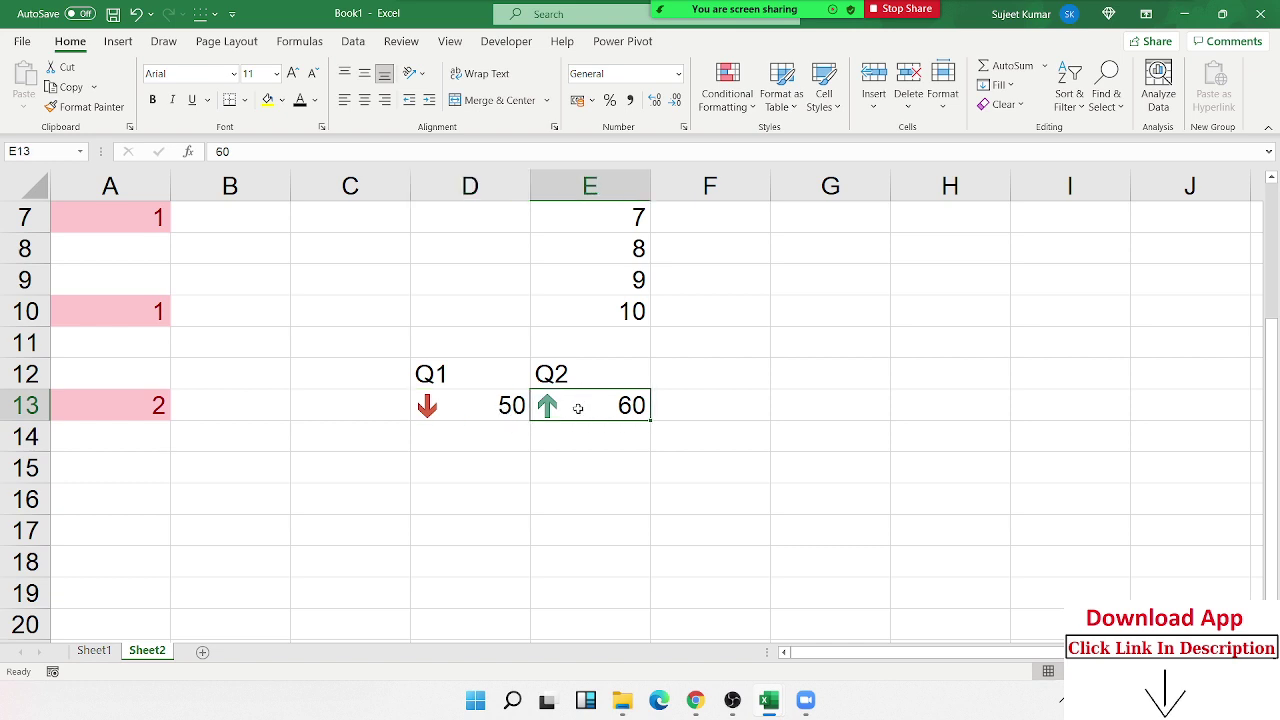
pyautogui.click(518, 410)
pyautogui.click(580, 402)
pyautogui.scroll(2, 734, 314)
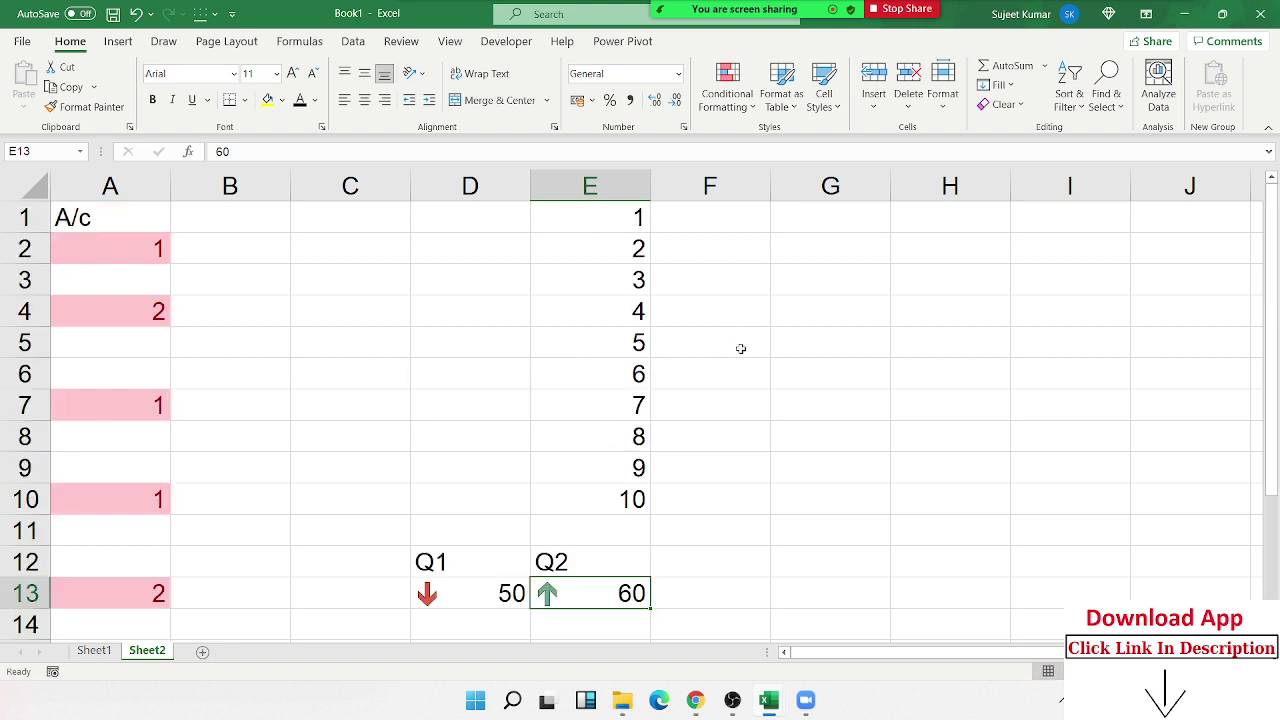
pyautogui.click(726, 97)
pyautogui.moveTo(727, 142)
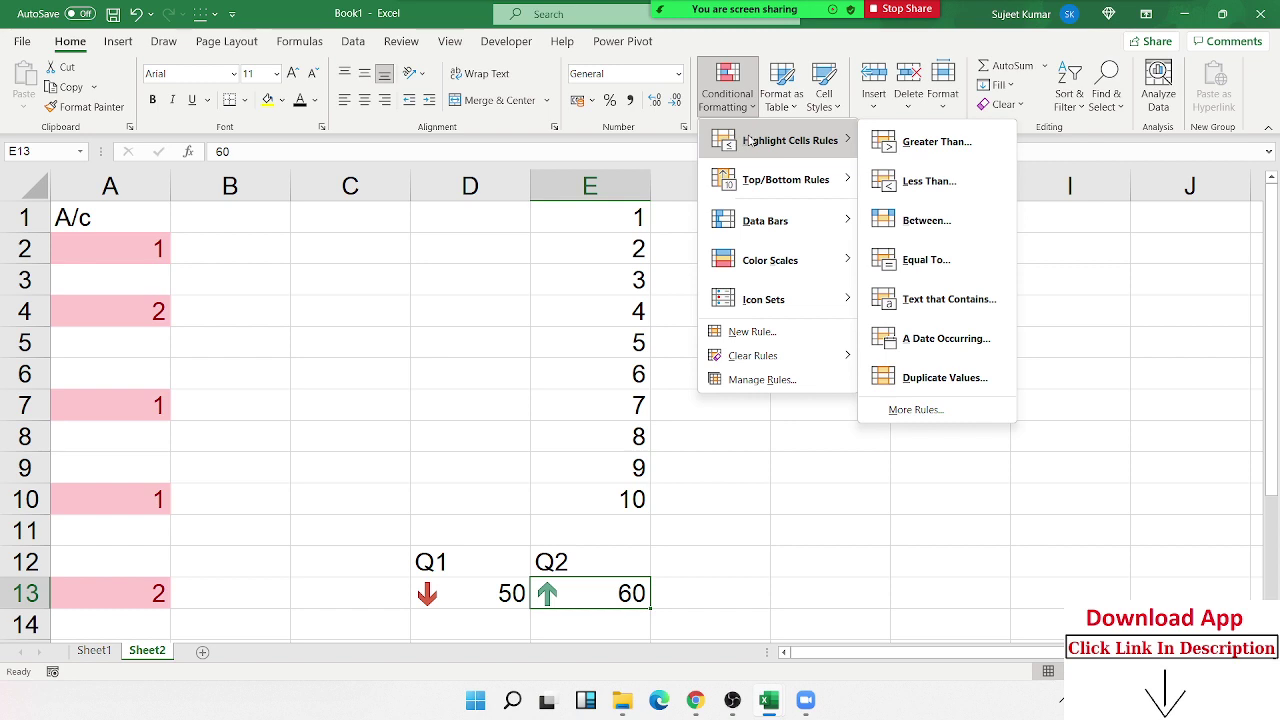
pyautogui.moveTo(832, 222)
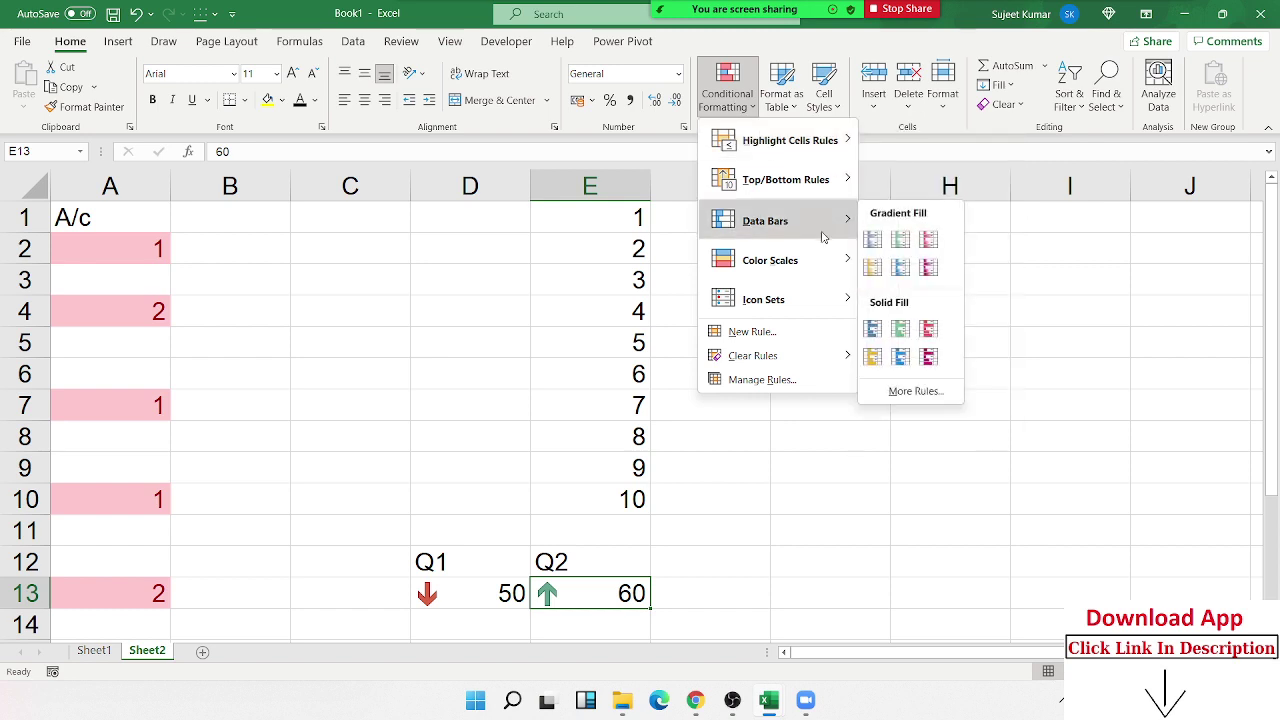
pyautogui.moveTo(784, 146)
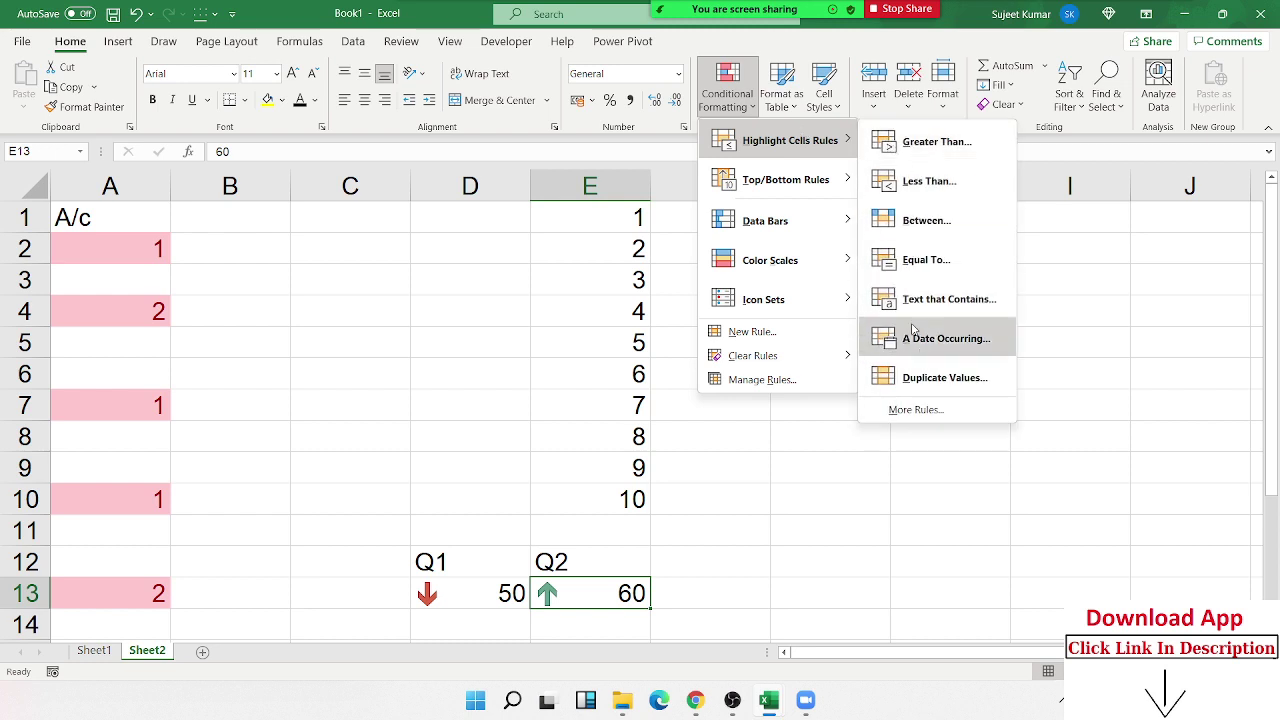
pyautogui.click(915, 409)
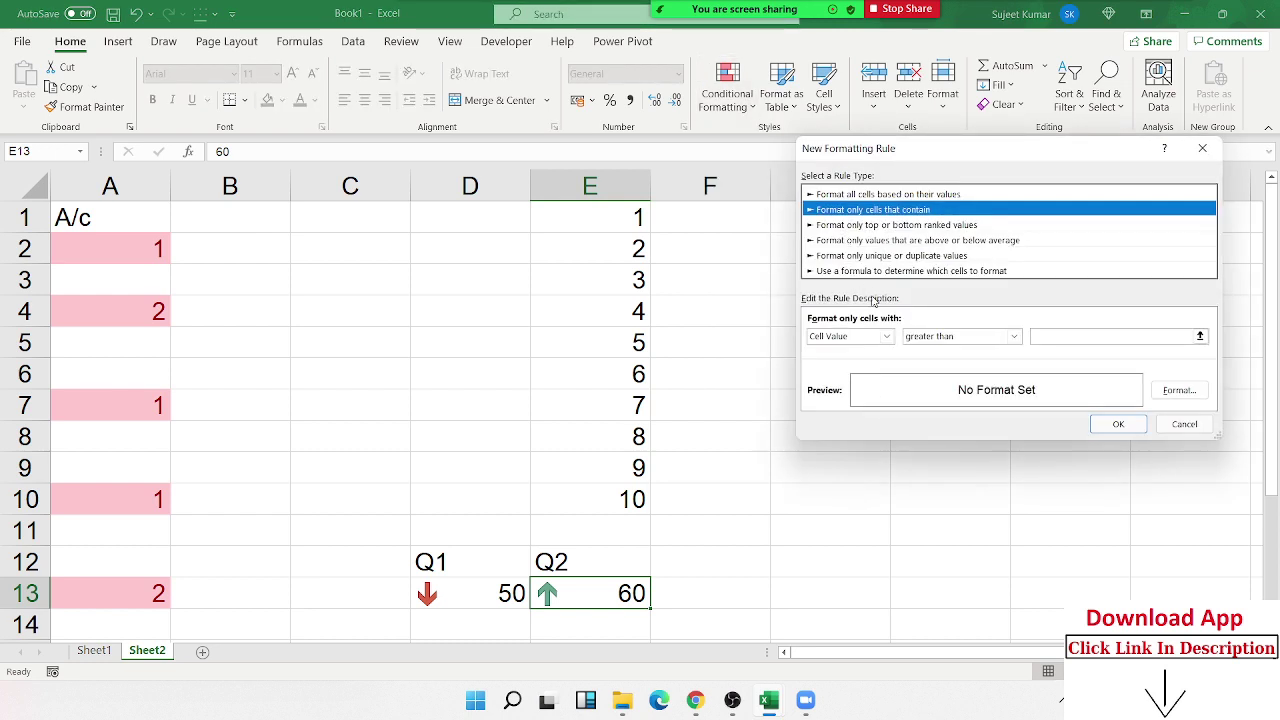
pyautogui.click(917, 338)
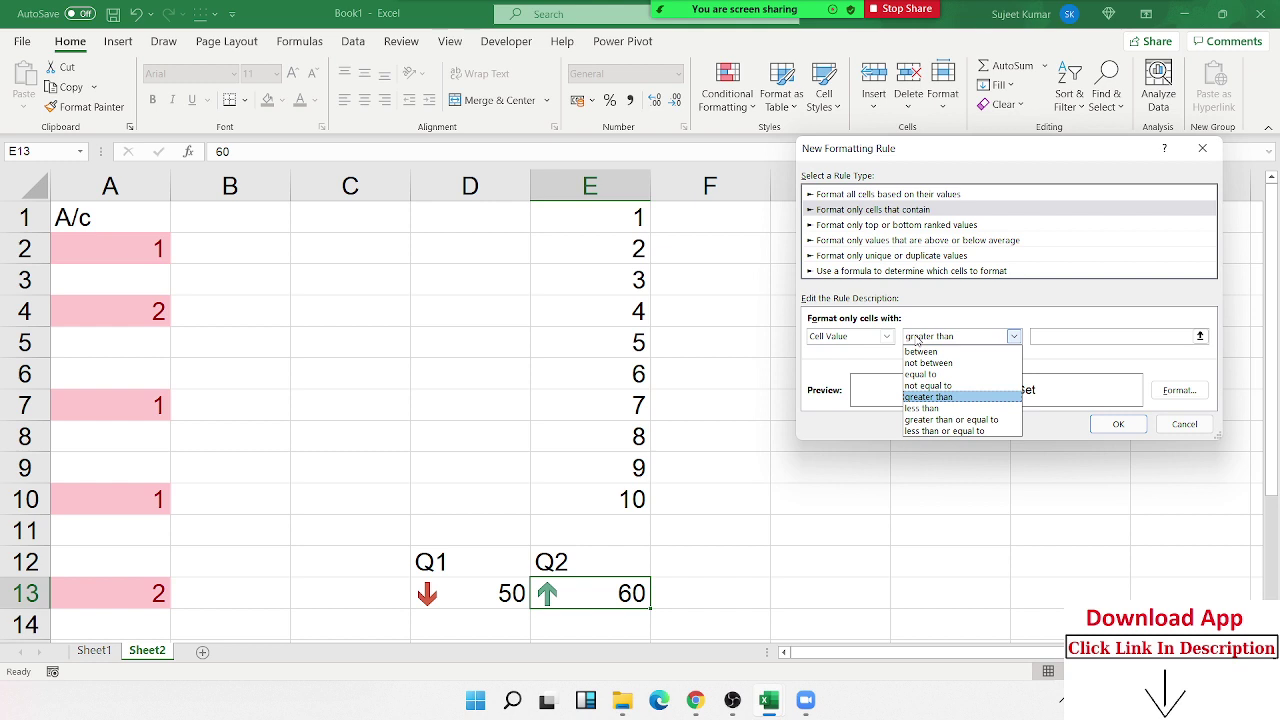
pyautogui.click(1072, 166)
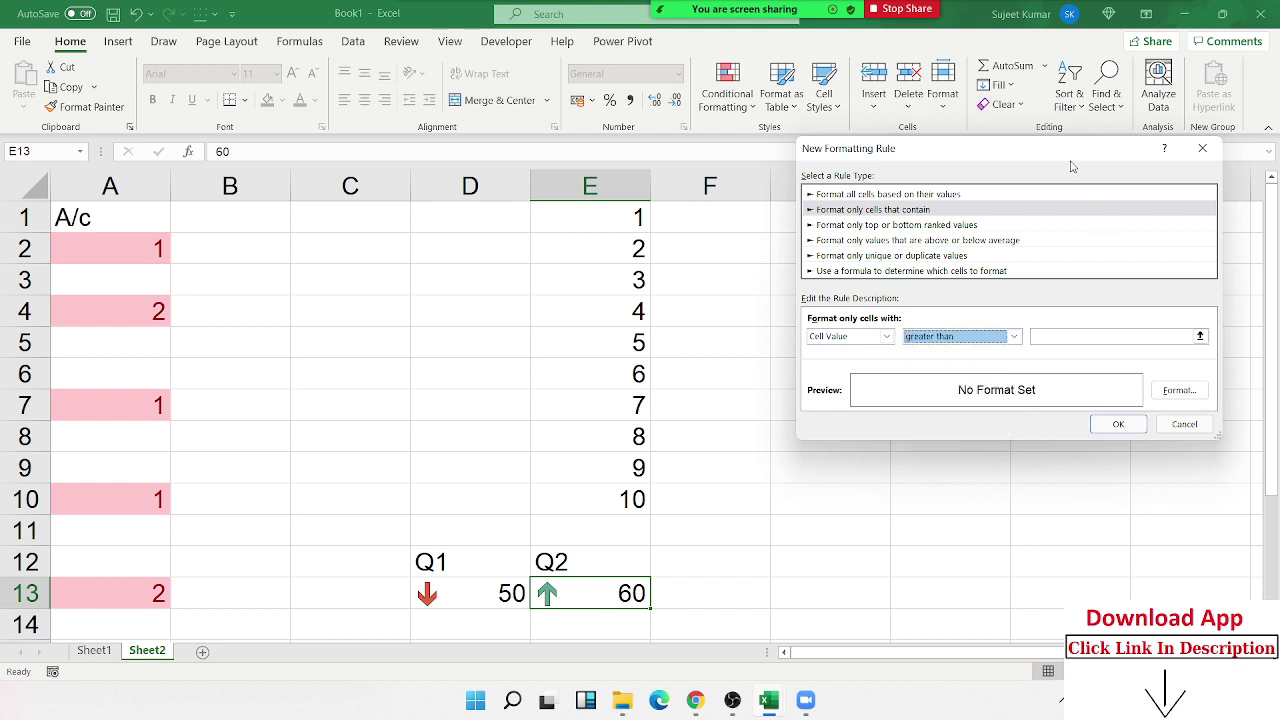
pyautogui.click(1202, 148)
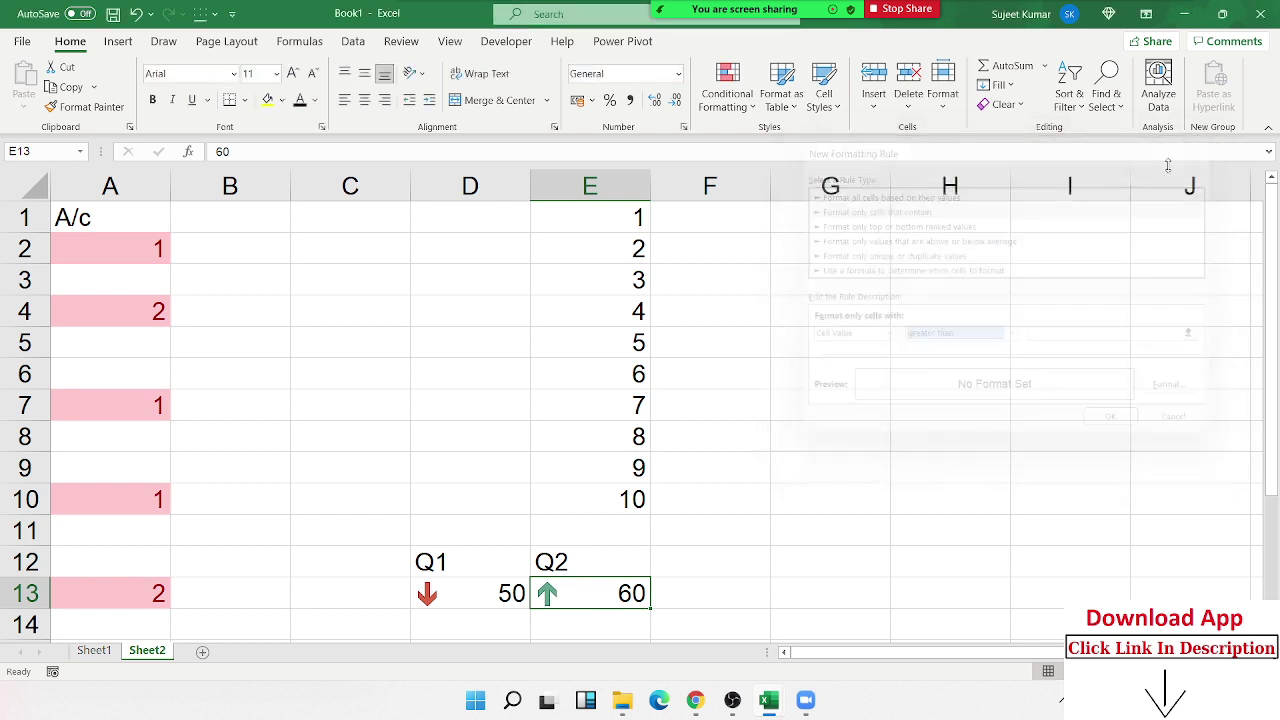
# From empty cell F3, browse the Conditional Formatting menu options and dismiss it without choosing a rule
pyautogui.click(716, 294)
pyautogui.click(722, 100)
pyautogui.moveTo(720, 138)
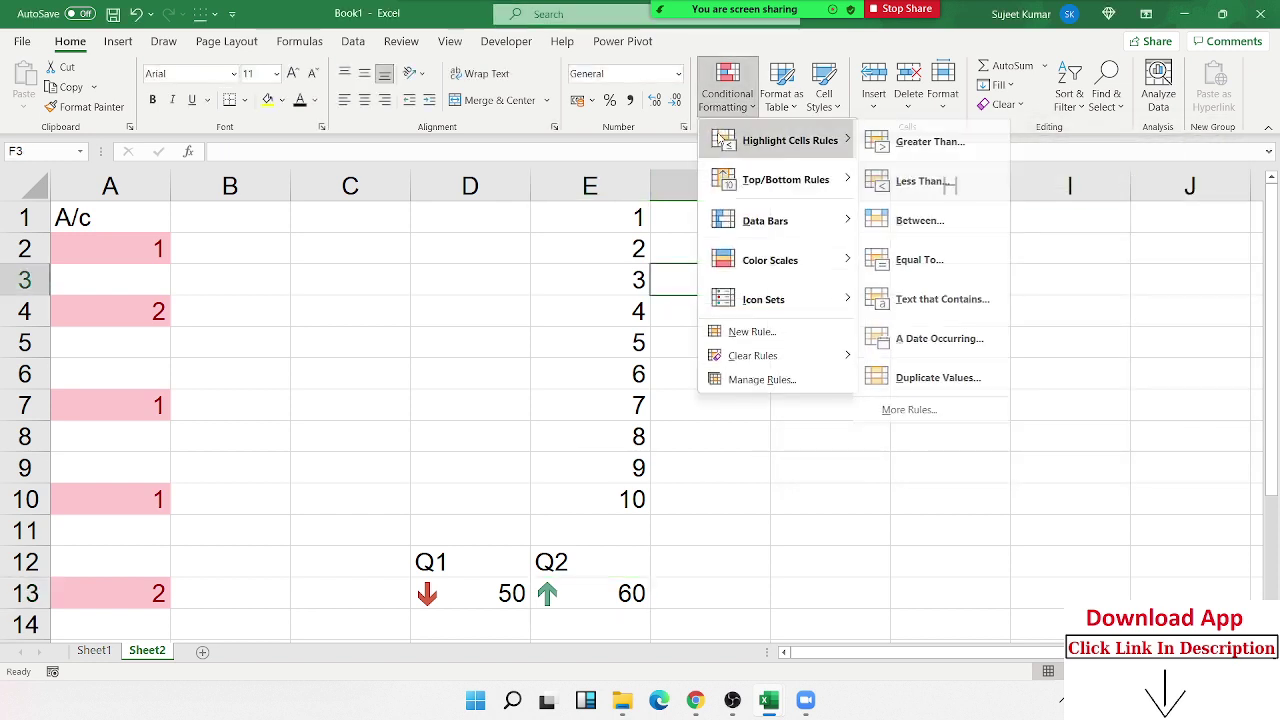
pyautogui.moveTo(736, 186)
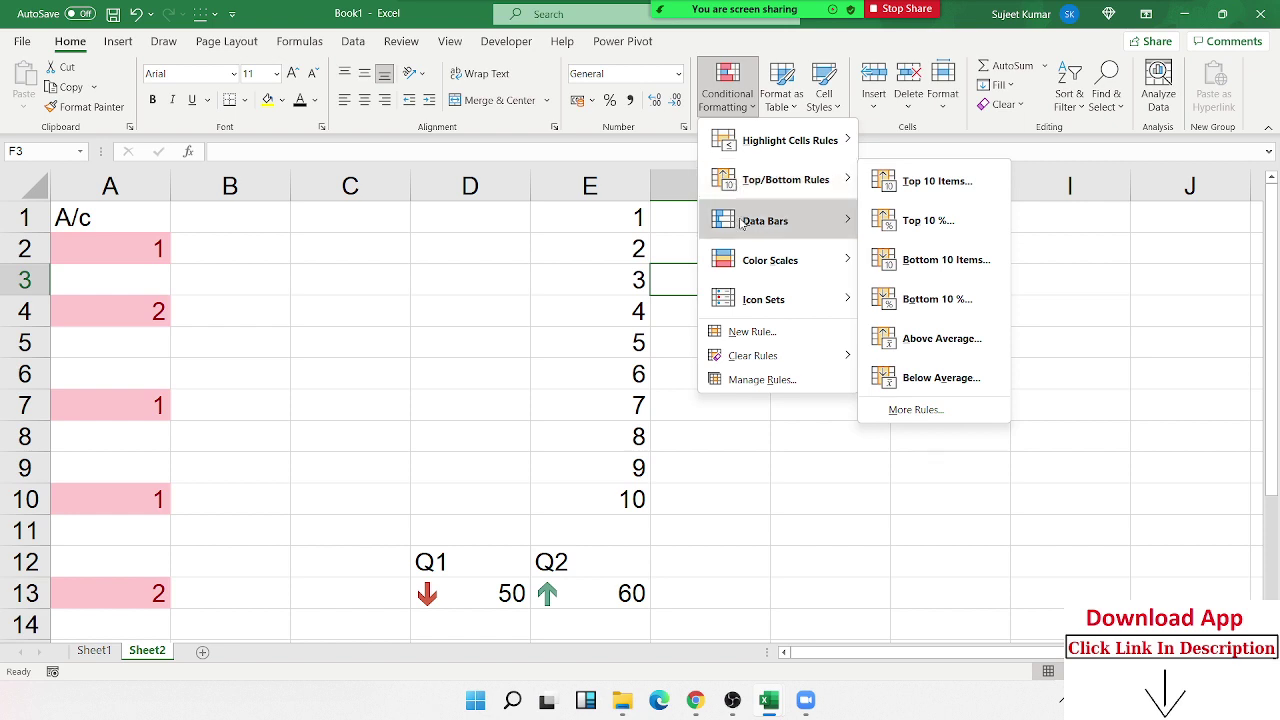
pyautogui.moveTo(748, 296)
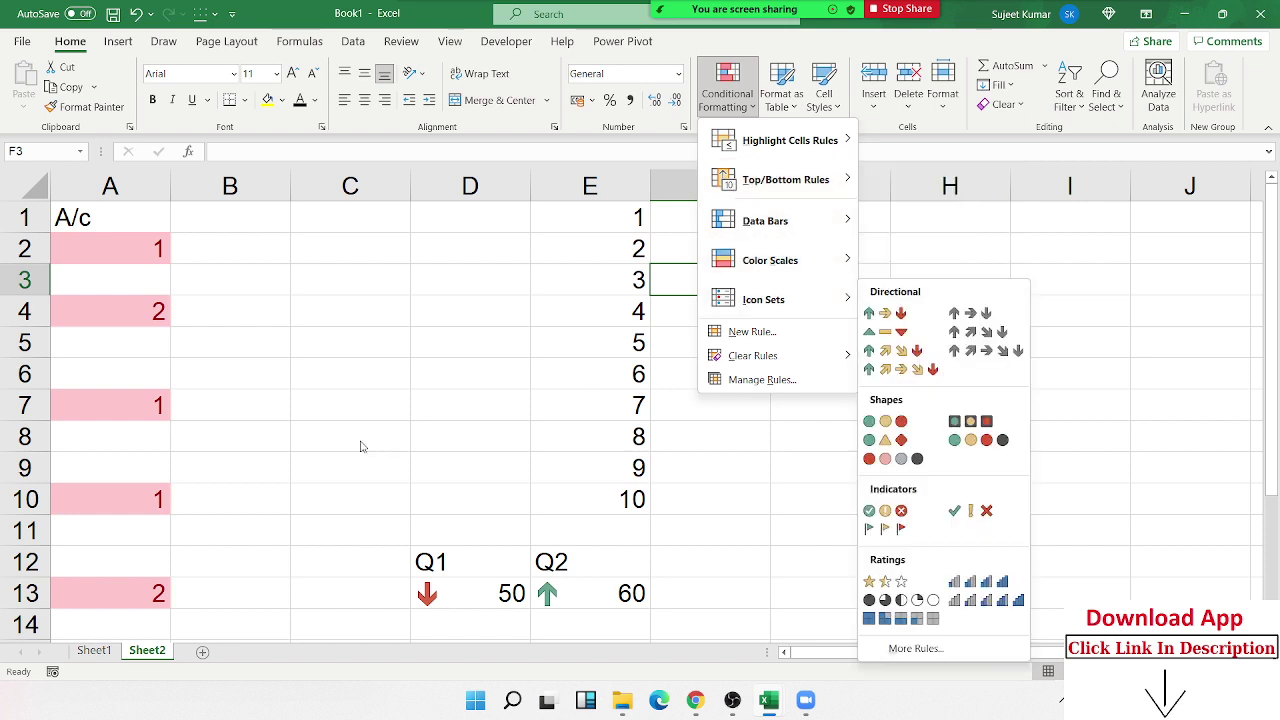
pyautogui.click(127, 655)
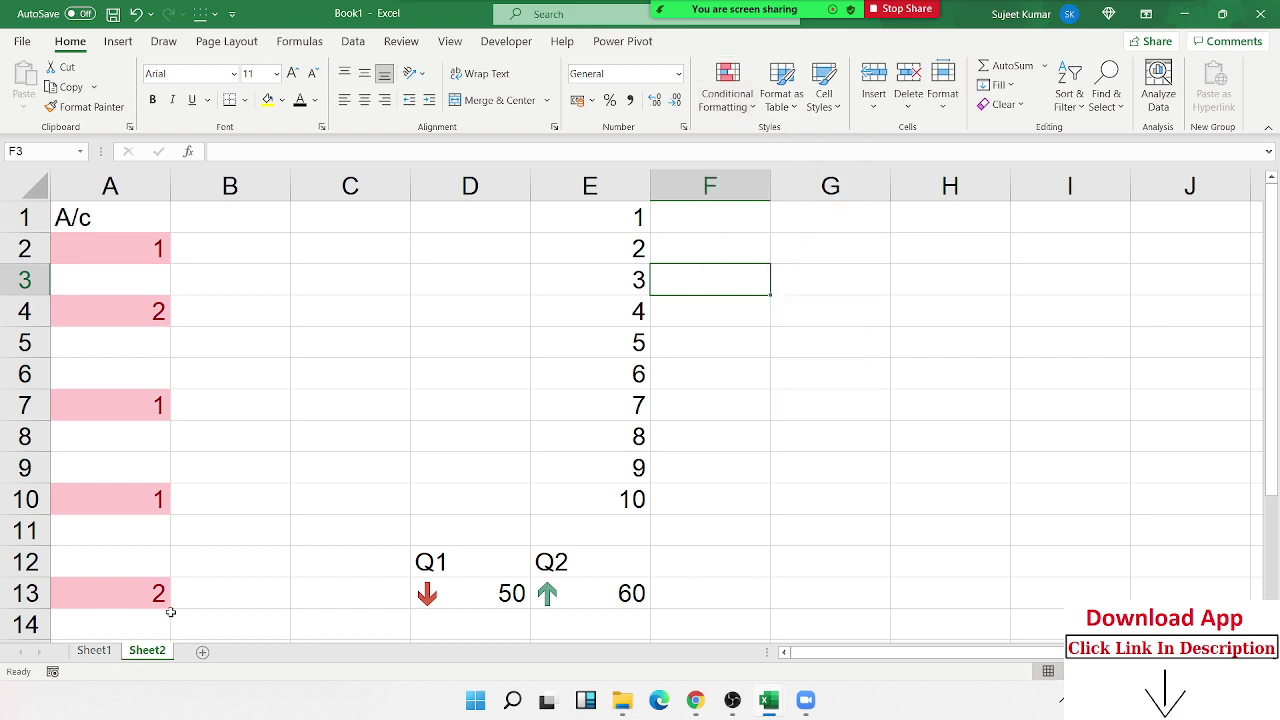
# On Sheet1's sales table, select MRP cell G7, then the first dates B2:B3 and B2, before returning
pyautogui.click(94, 651)
pyautogui.click(638, 360)
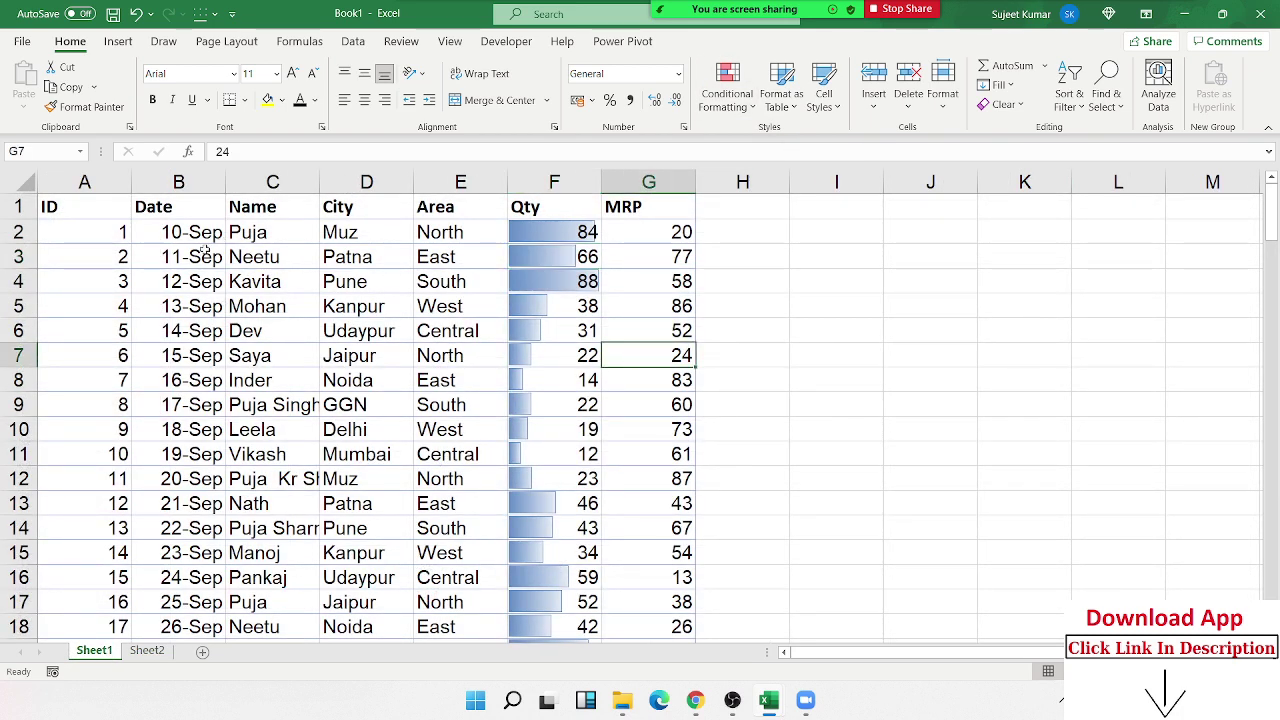
pyautogui.moveTo(197, 237); pyautogui.dragTo(198, 256)
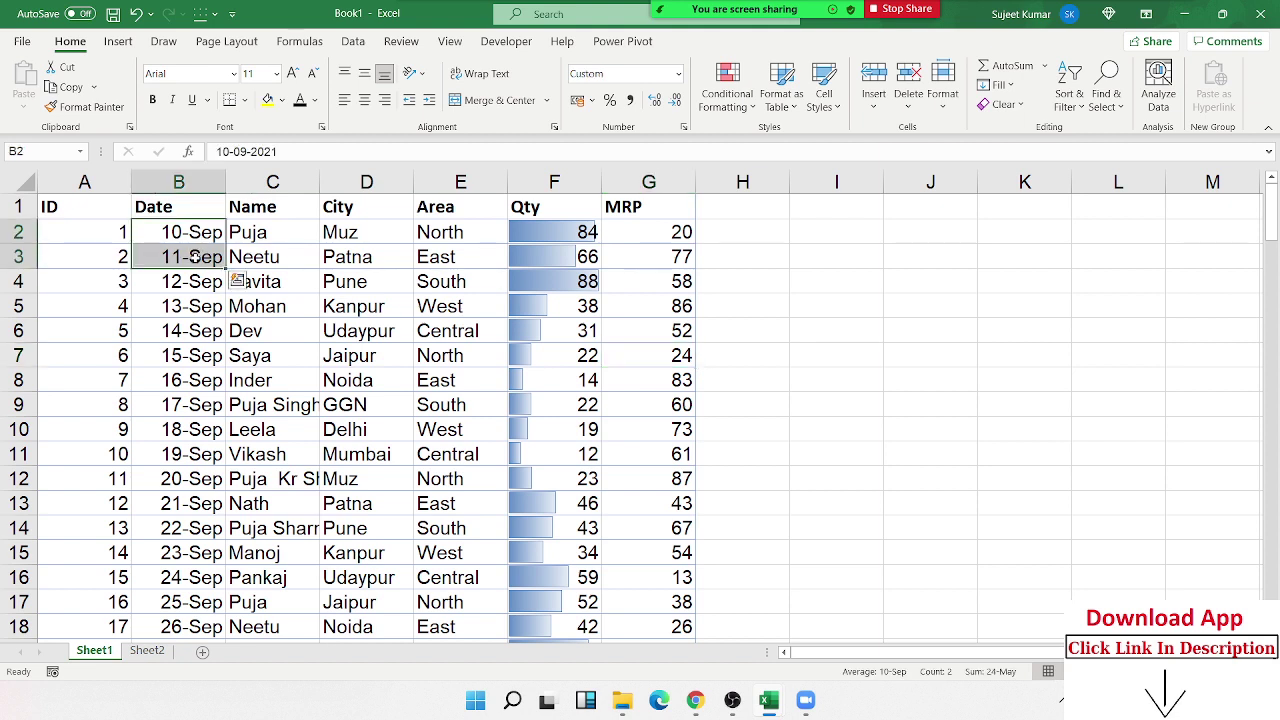
pyautogui.click(197, 236)
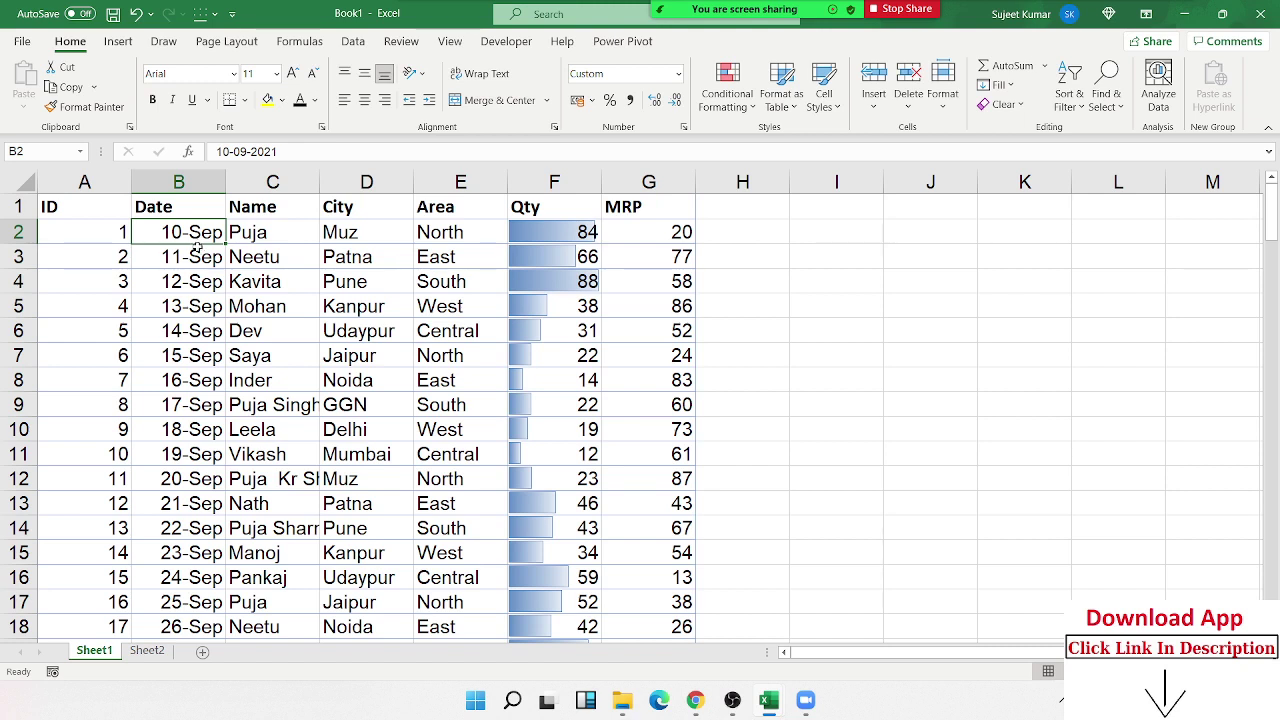
pyautogui.click(148, 651)
# Back on Sheet2, select rows 2, 7 and 9 in turn
pyautogui.click(122, 236)
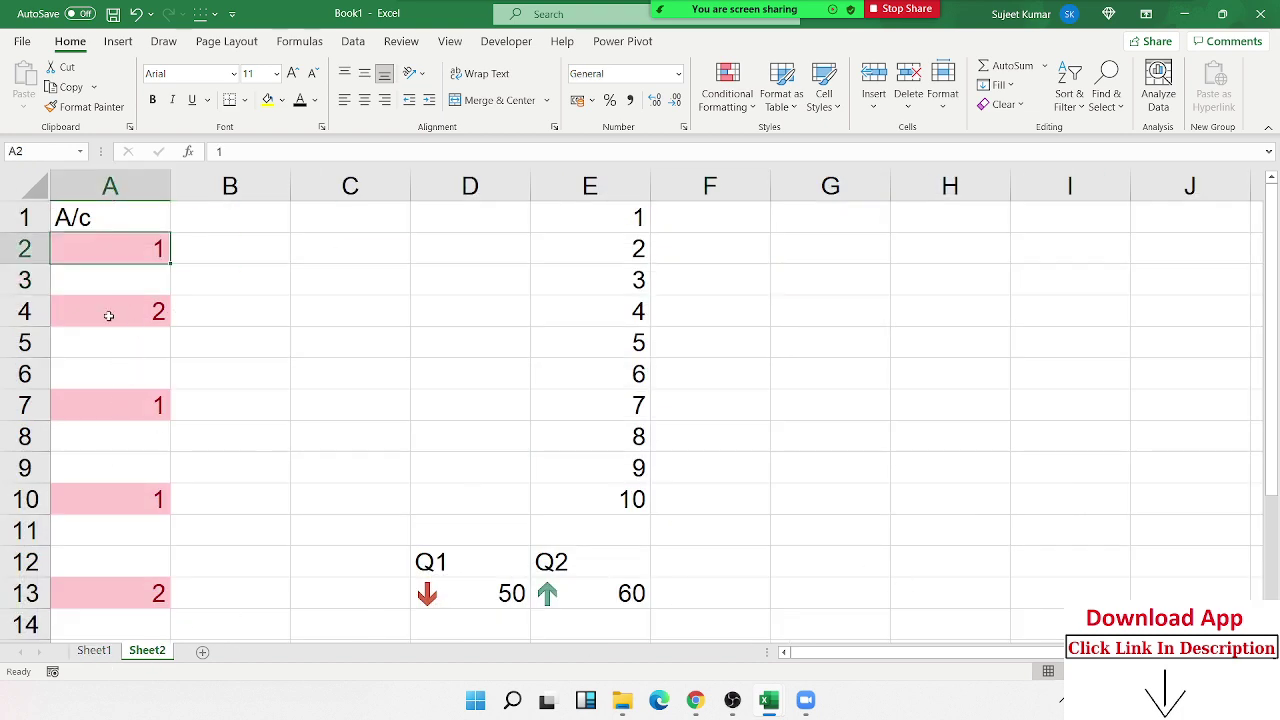
pyautogui.click(38, 252)
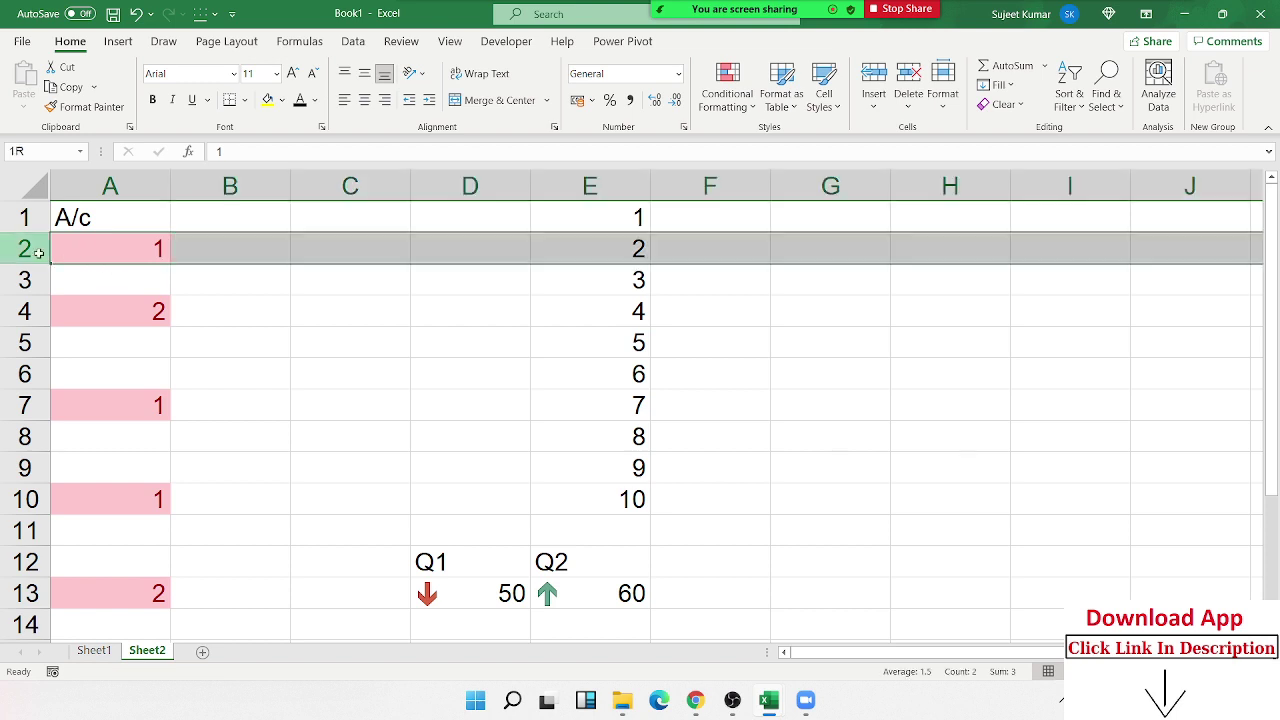
pyautogui.click(33, 410)
pyautogui.click(30, 467)
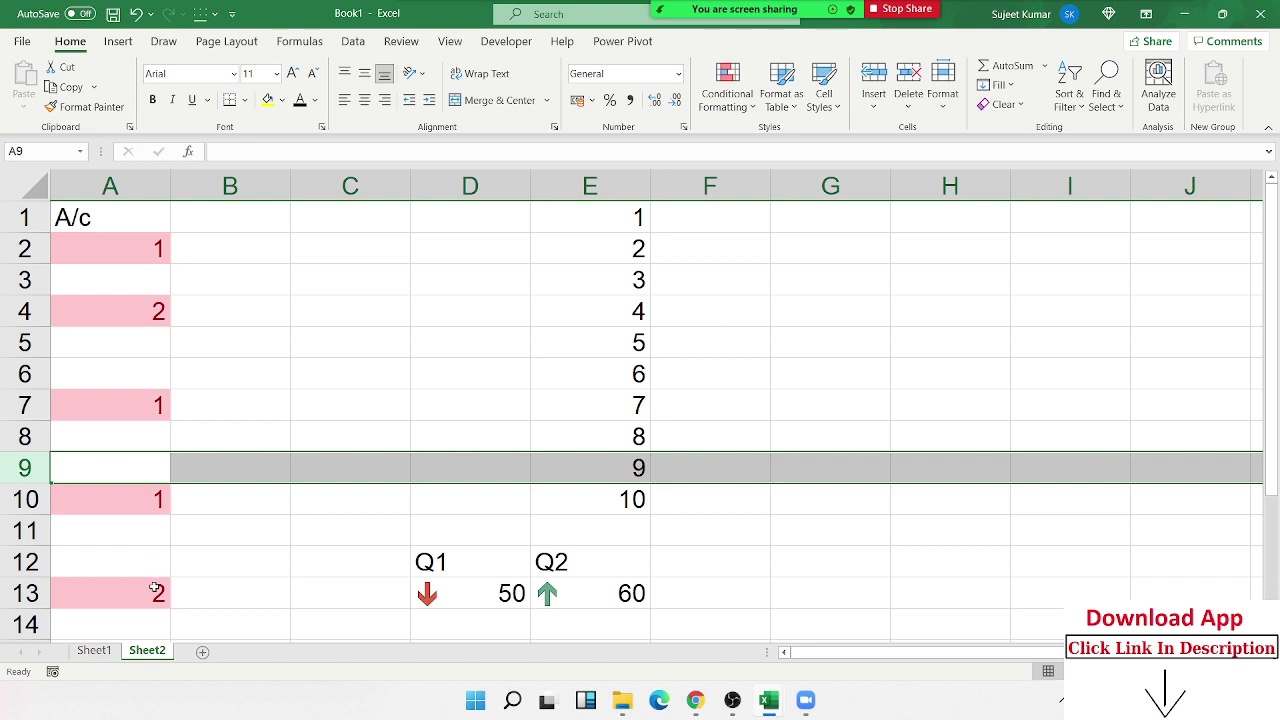
# Select the highlighted A/c groups A2:A4 and A7:A13, repeating each selection to point them out
pyautogui.moveTo(158, 590)
pyautogui.mouseDown()
pyautogui.moveTo(133, 403)
pyautogui.moveTo(141, 236)
pyautogui.mouseUp()
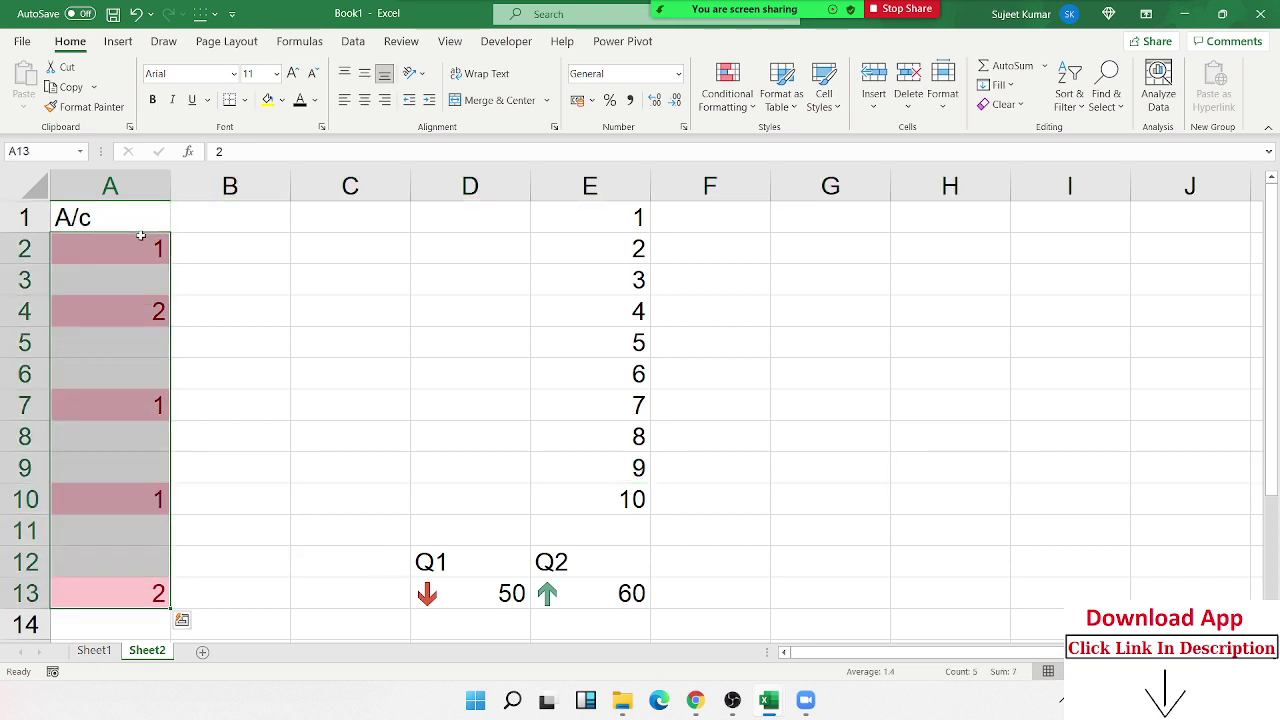
pyautogui.moveTo(157, 304); pyautogui.dragTo(147, 263)
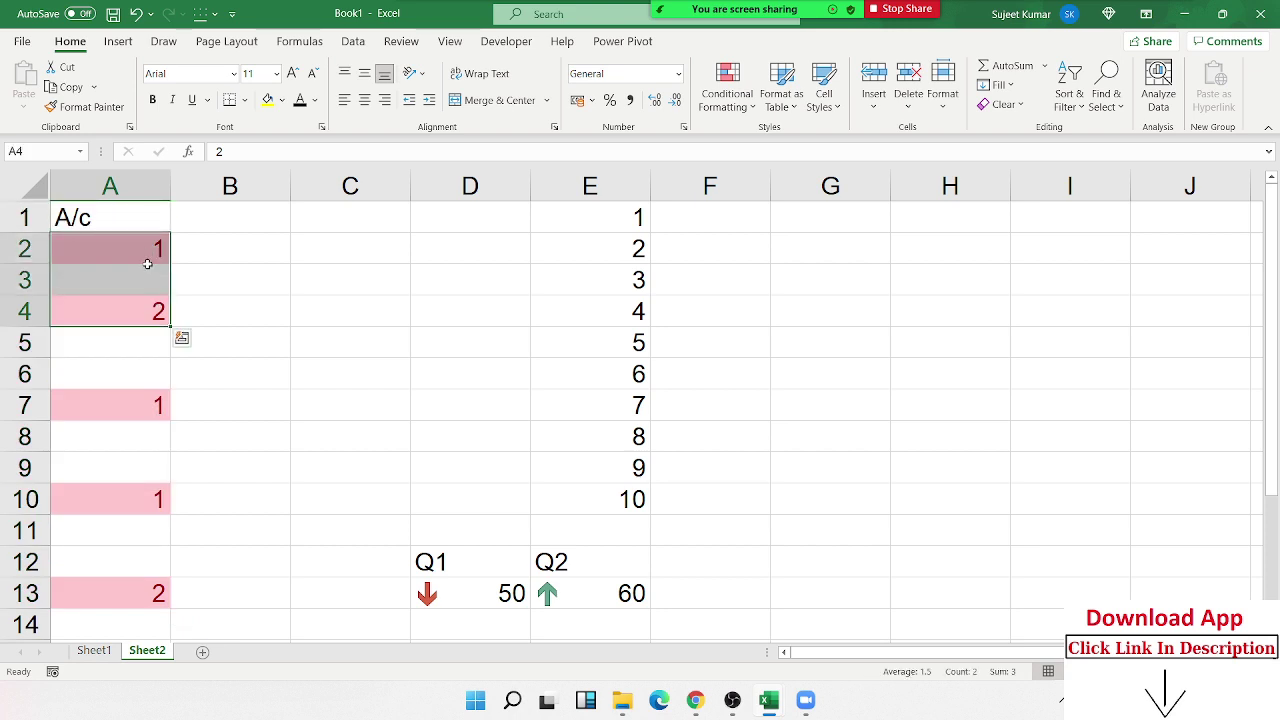
pyautogui.moveTo(147, 396); pyautogui.dragTo(143, 592)
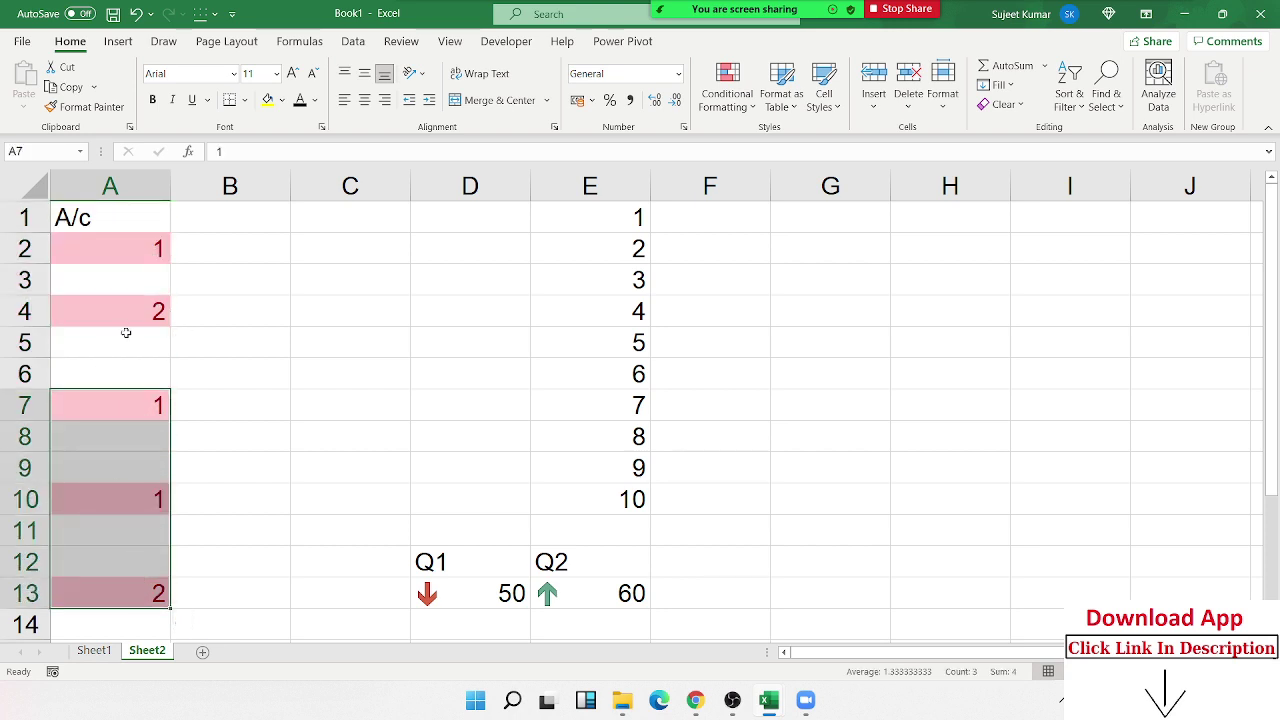
pyautogui.moveTo(128, 322); pyautogui.dragTo(137, 243)
pyautogui.moveTo(143, 400); pyautogui.dragTo(129, 586)
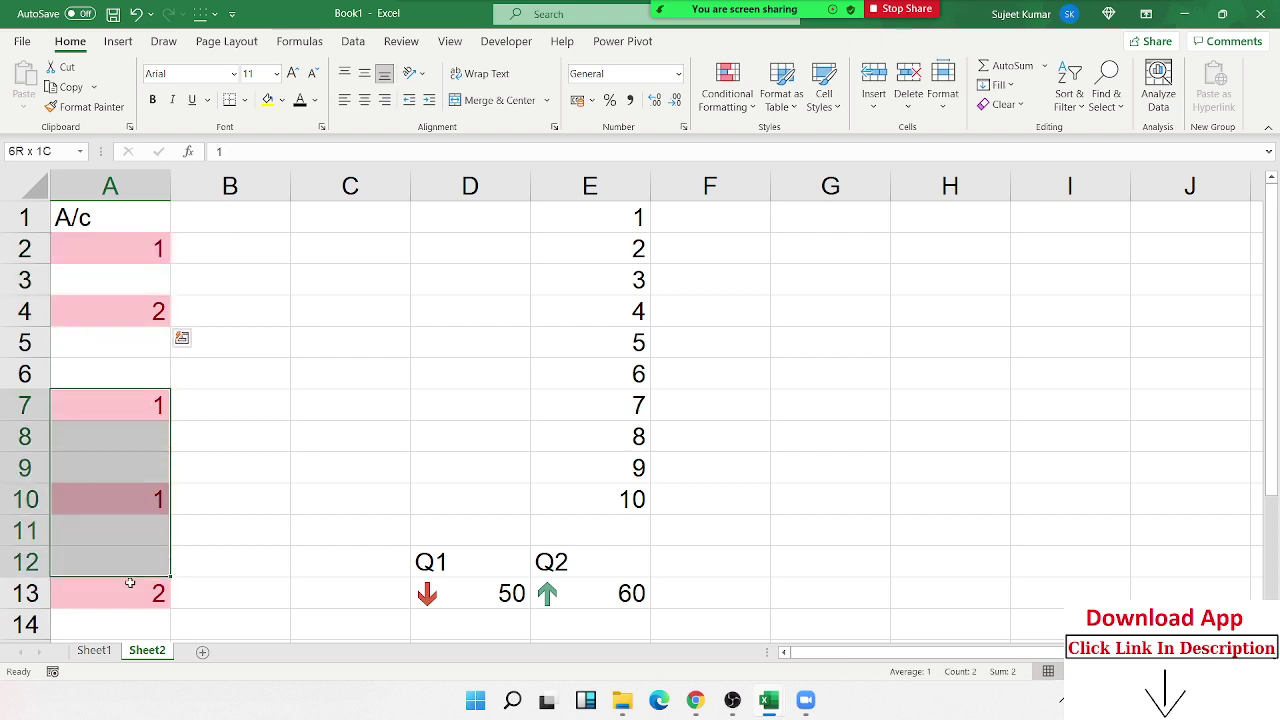